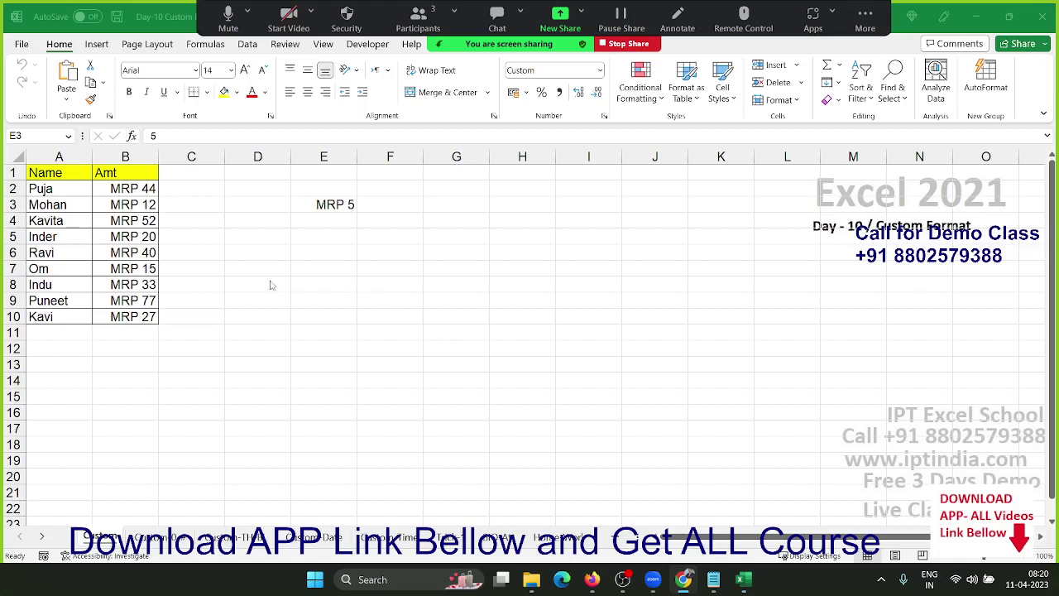
Undo the MRP format on B2:B10 so the amounts read 44, 12, 52 again.
click(170, 338)
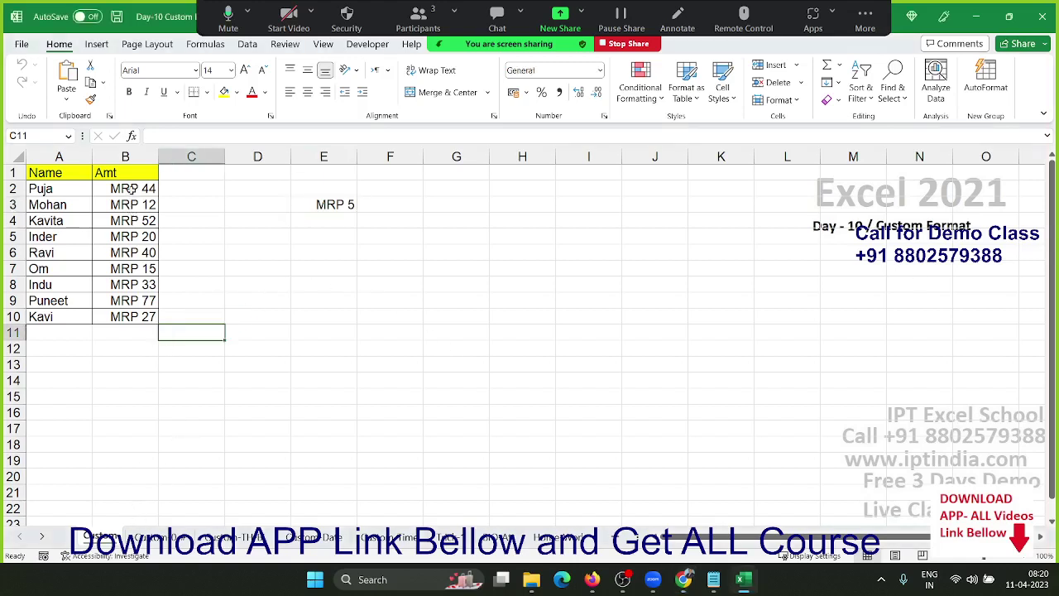
drag(132, 189, 130, 318)
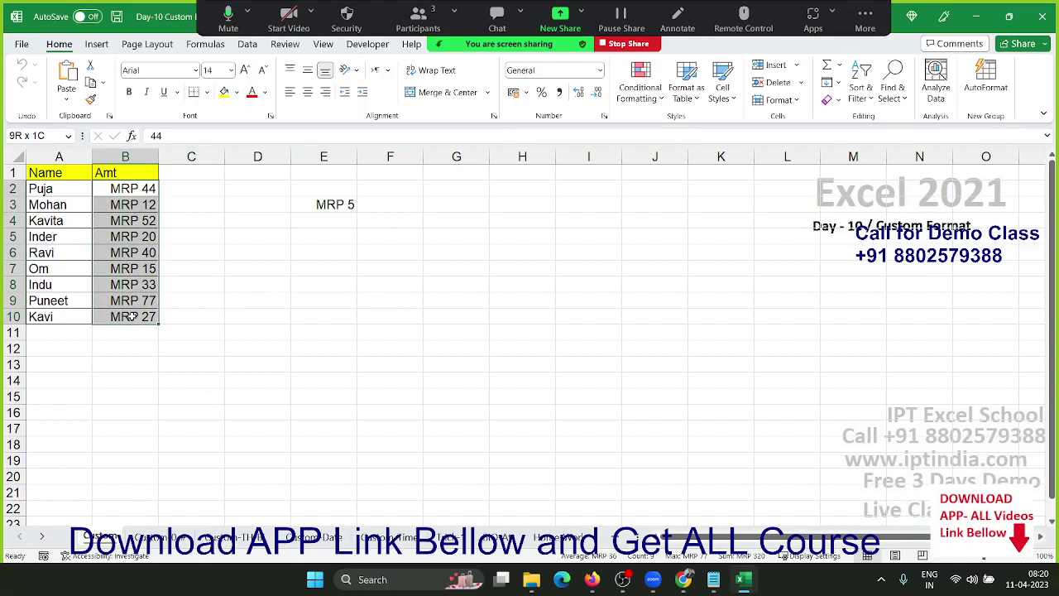
key(ctrl+z)
click(228, 288)
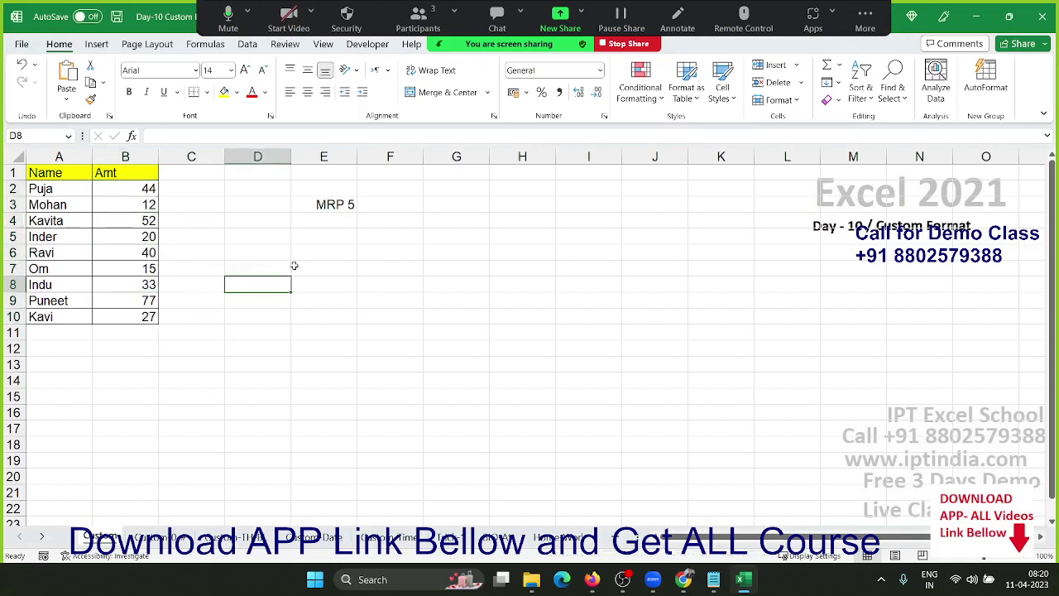
Delete the MRP 5 example in E3 and enter 50 in E6.
click(324, 210)
key(Delete)
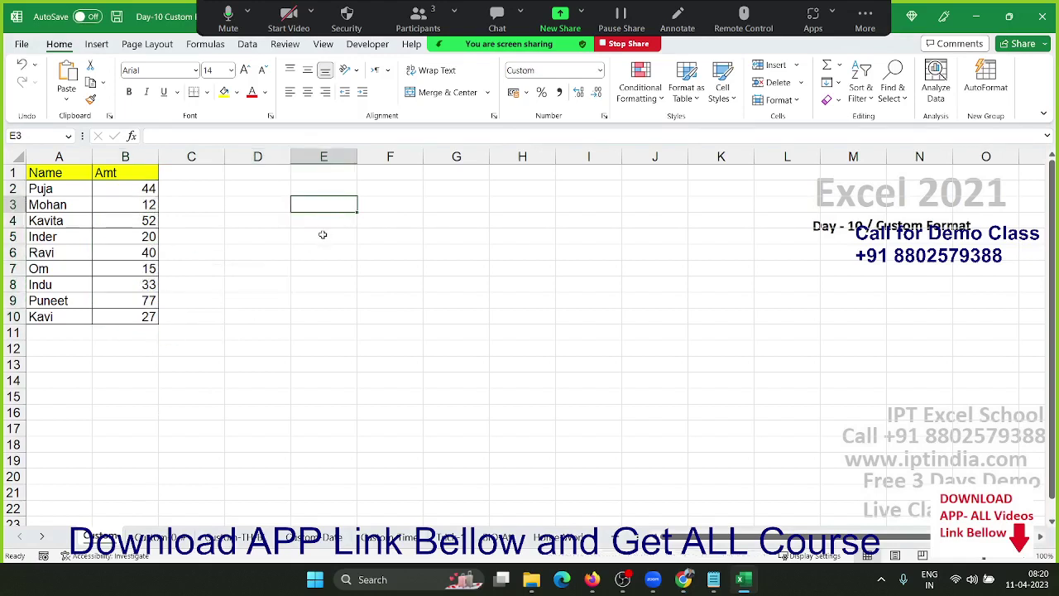
click(322, 235)
key(Down)
text(50)
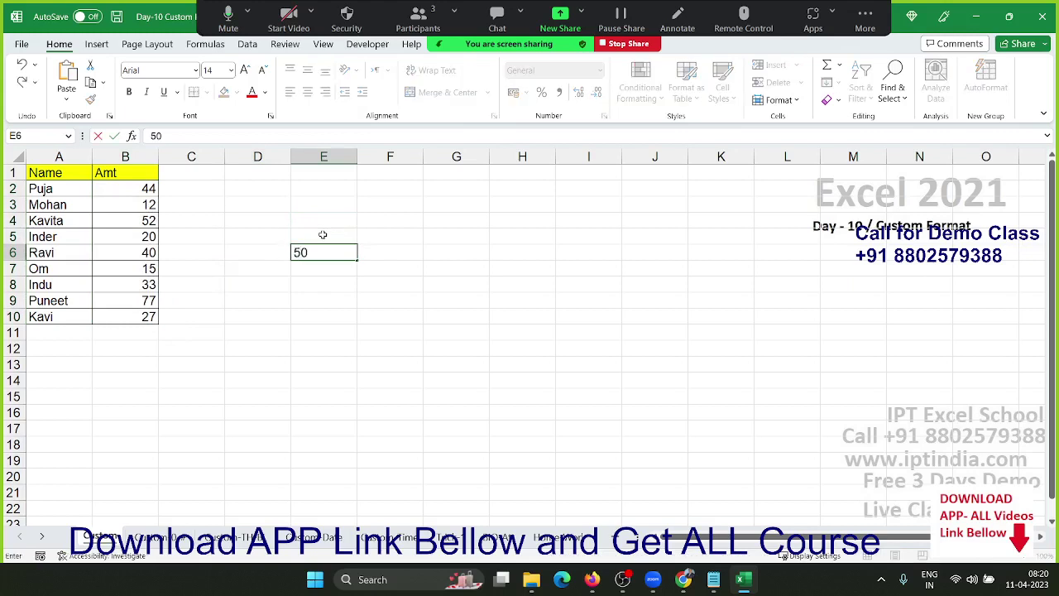
key(Return)
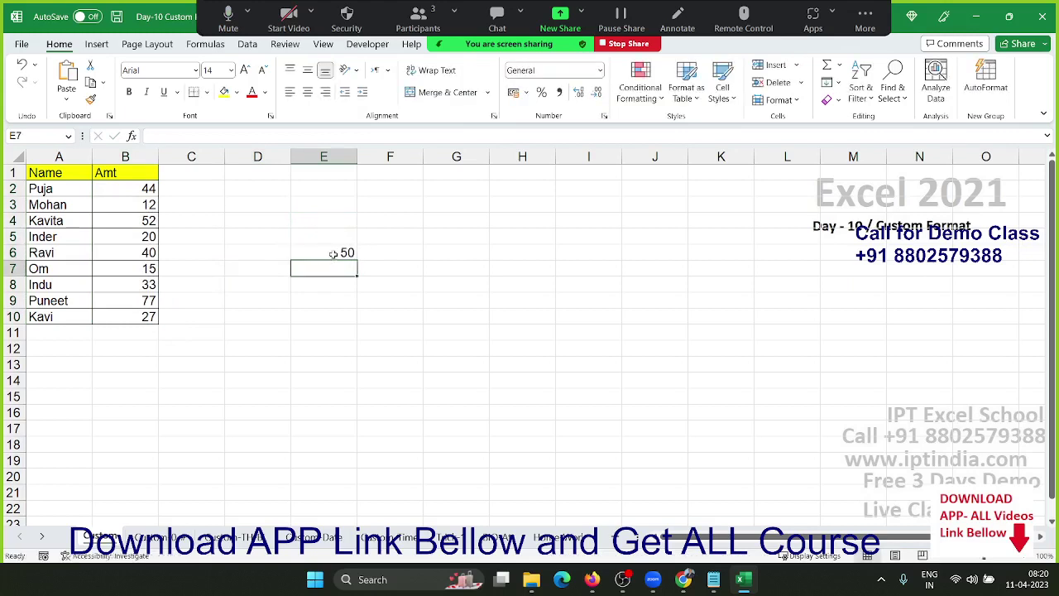
Give E6 the custom format "MRP" so it displays only MRP.
click(333, 253)
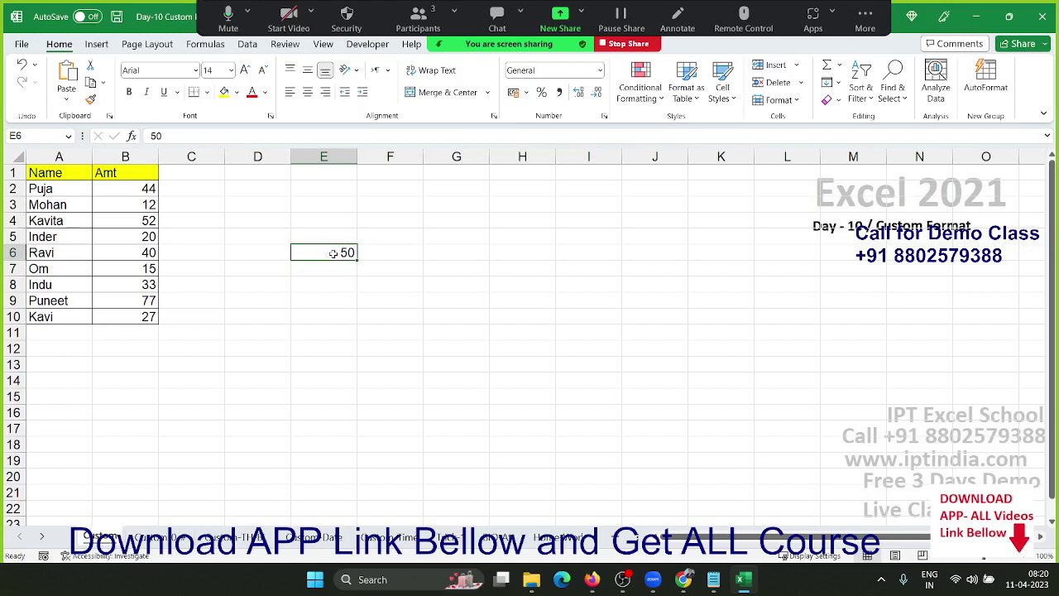
click(604, 119)
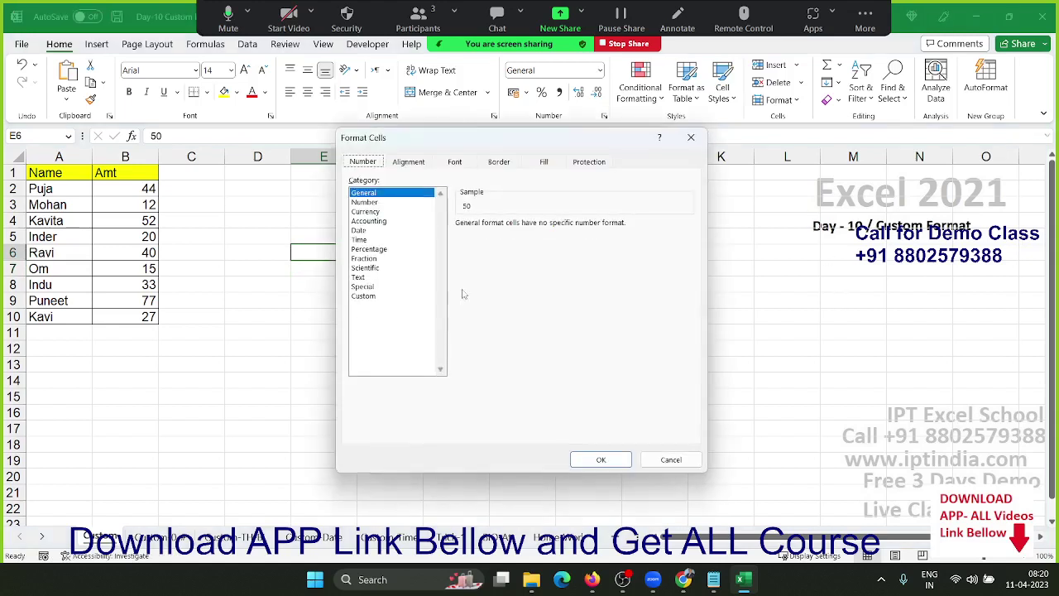
click(363, 295)
drag(409, 138, 579, 139)
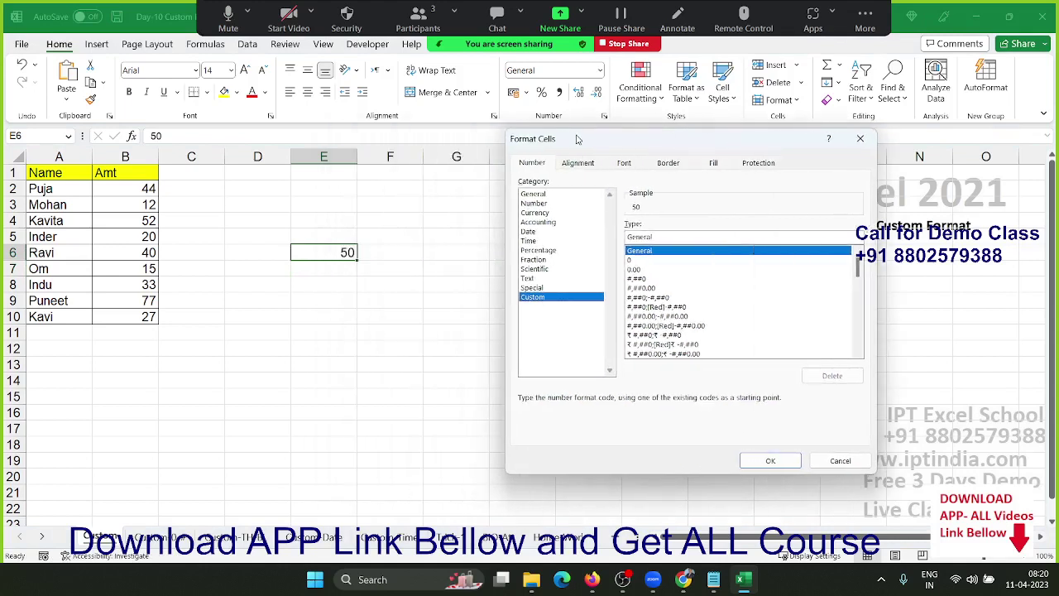
double_click(643, 236)
text("MRP)
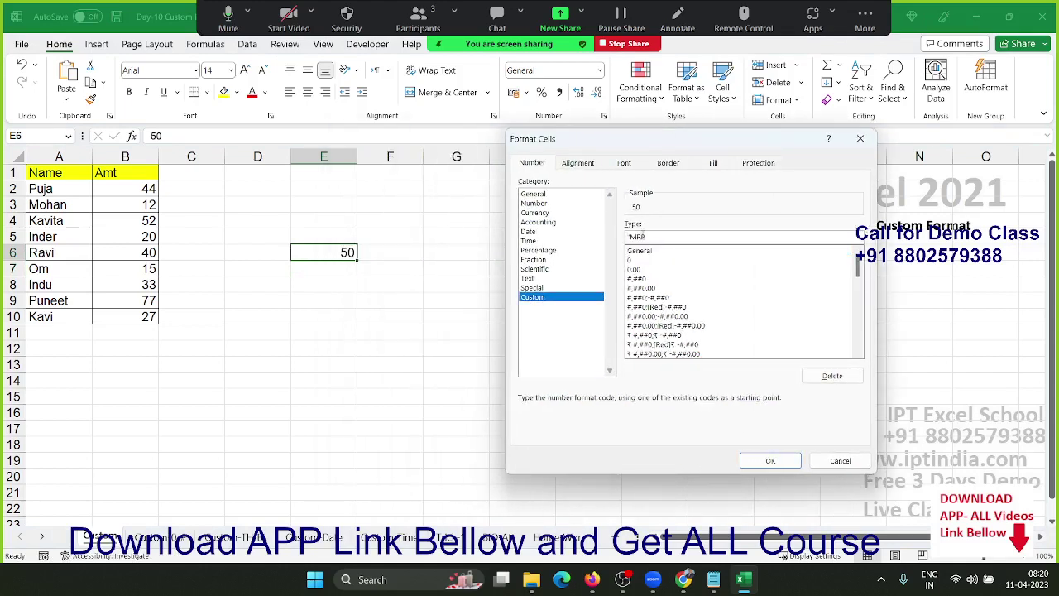
text(")
click(777, 466)
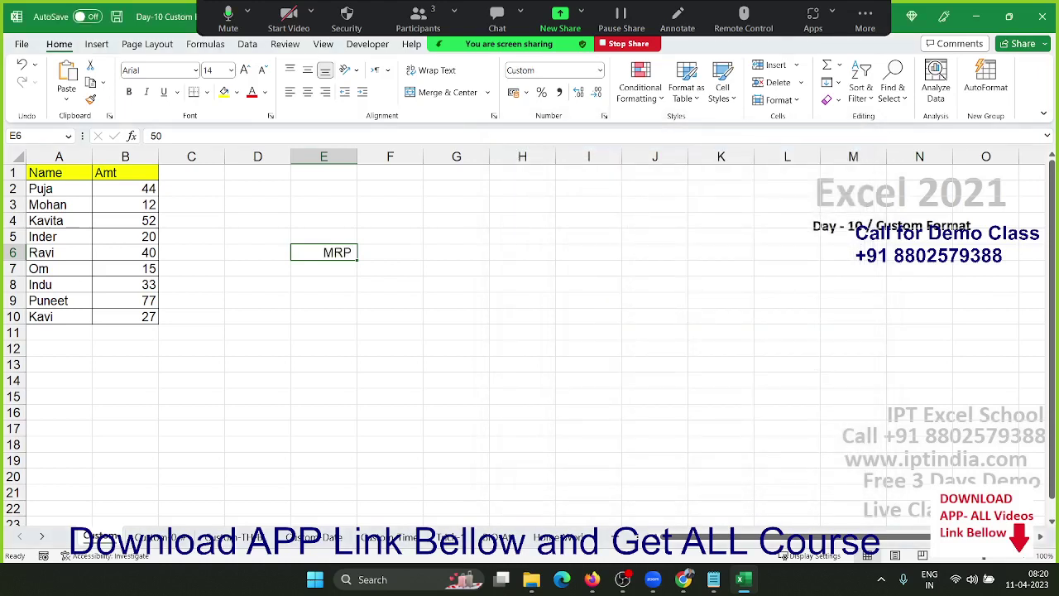
key(alt+Tab)
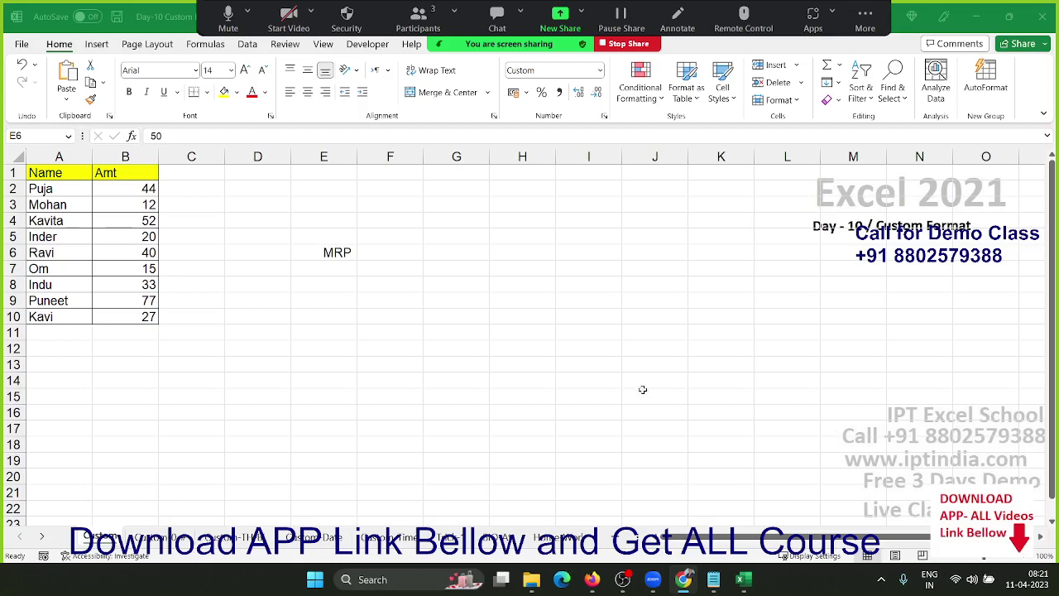
Change E6's custom format to "MRP" 0 so it reads MRP 50.
click(603, 115)
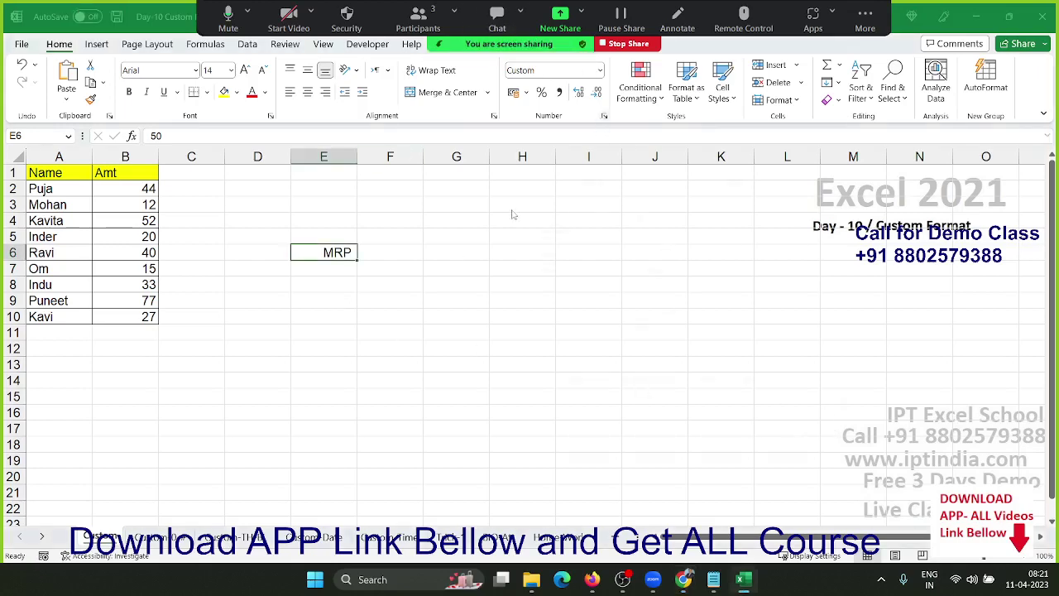
click(683, 240)
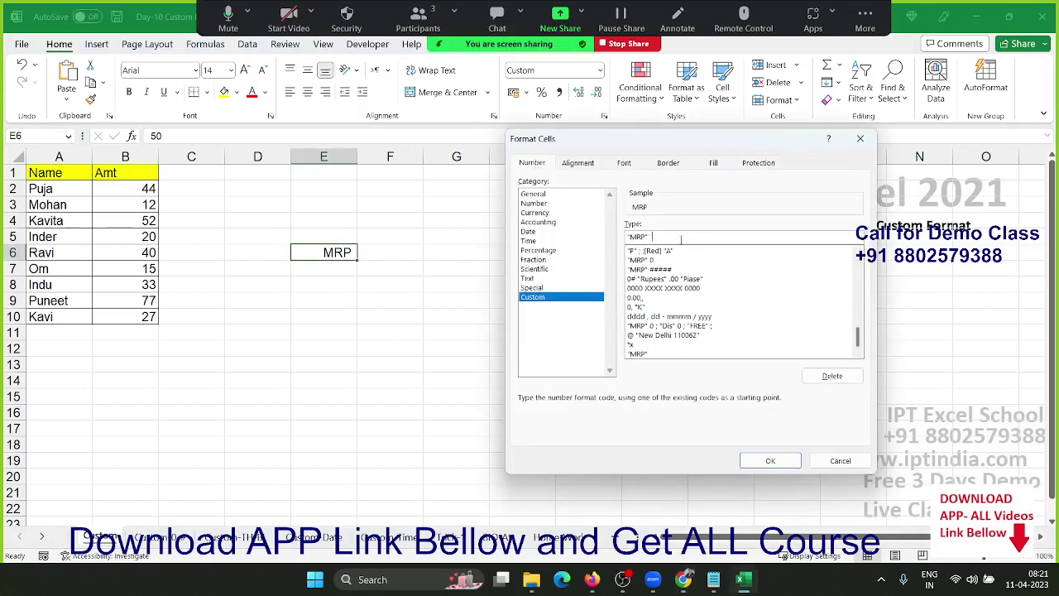
text(0)
key(Return)
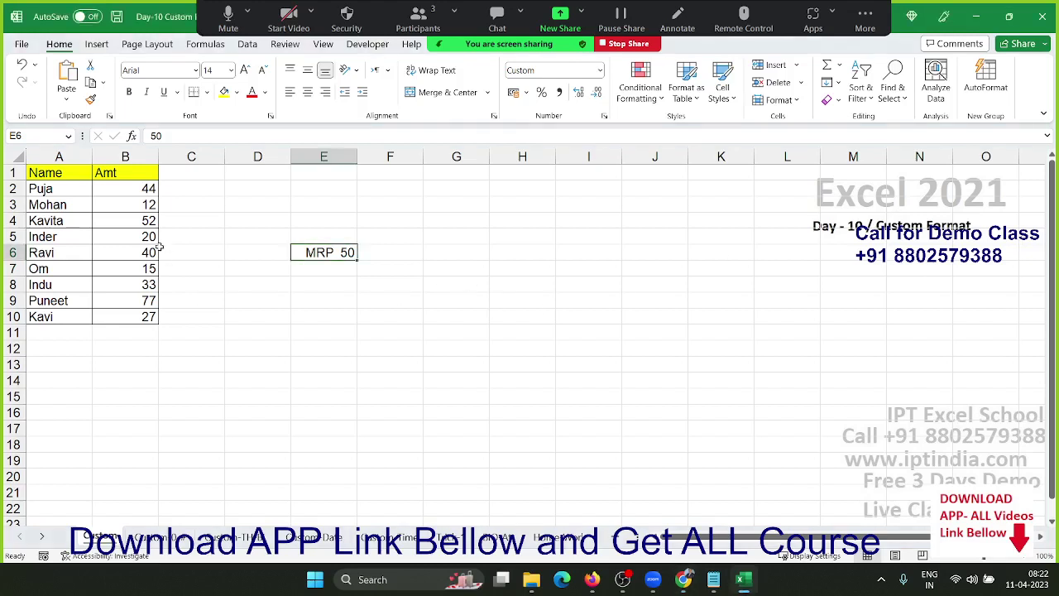
Apply the custom format "MRP "0 to B2:B10 so amounts read MRP 44, MRP 12, MRP 52.
drag(135, 196, 140, 320)
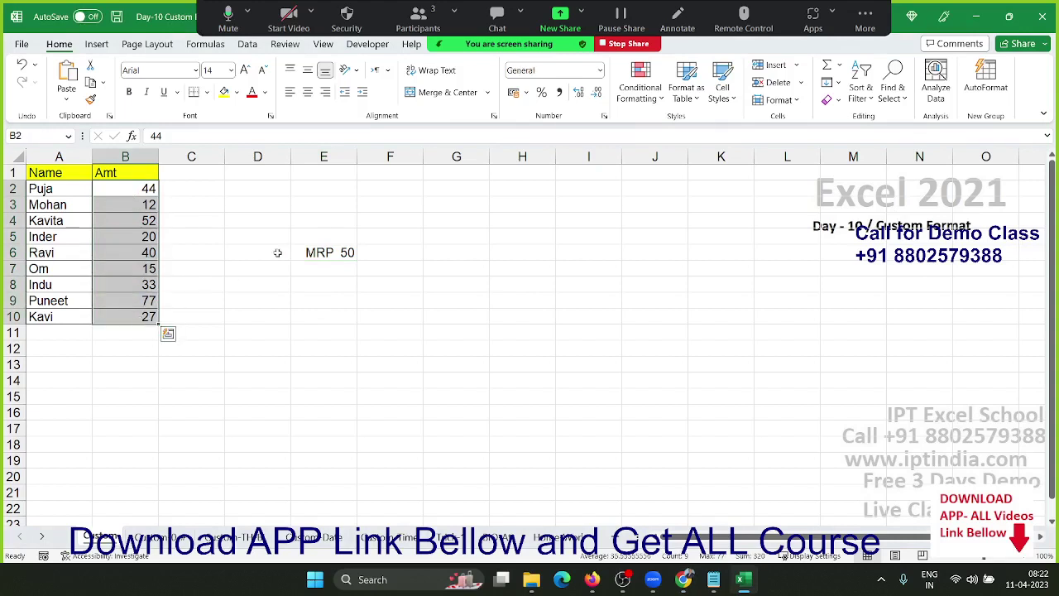
key(ctrl+1)
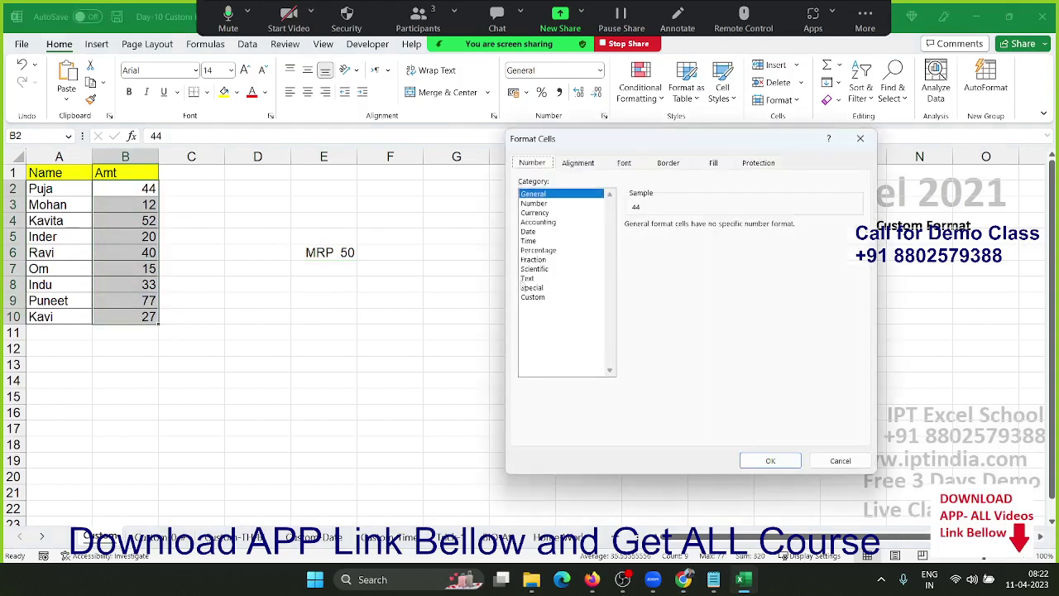
click(530, 297)
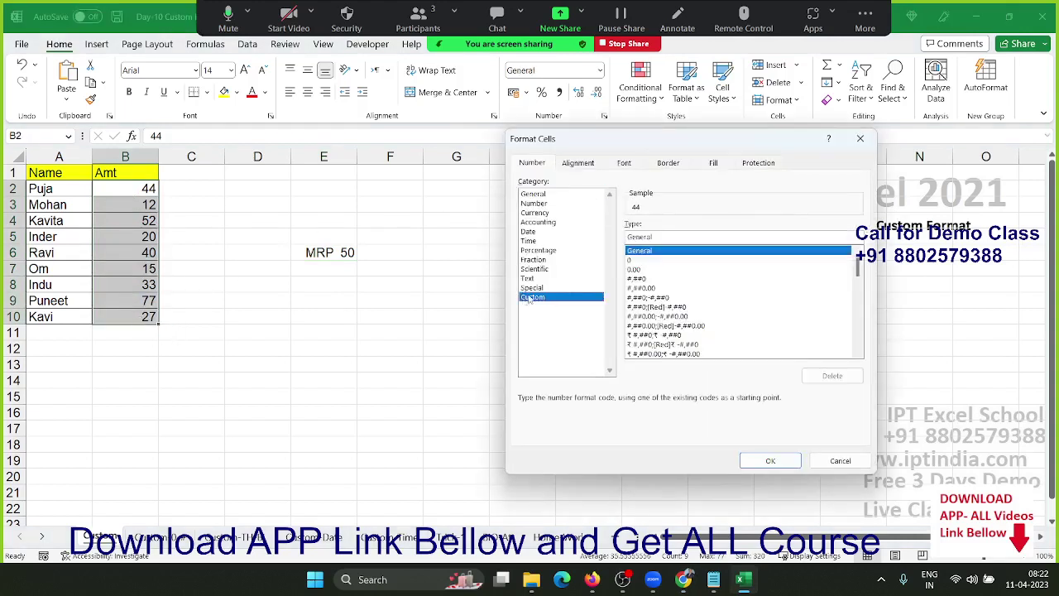
double_click(650, 237)
text(")
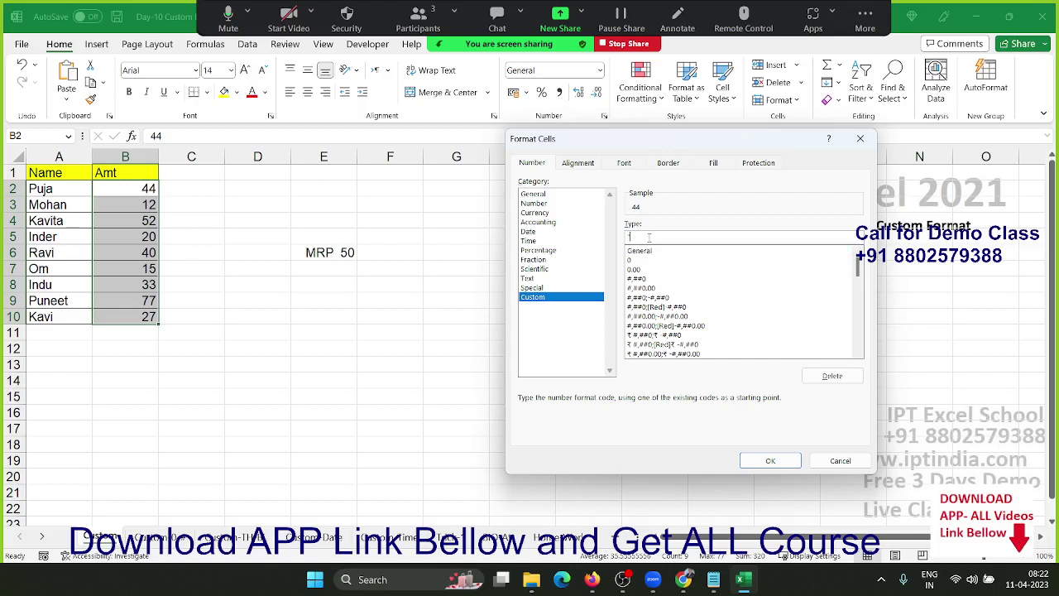
text(MRP ")
text(0)
key(Return)
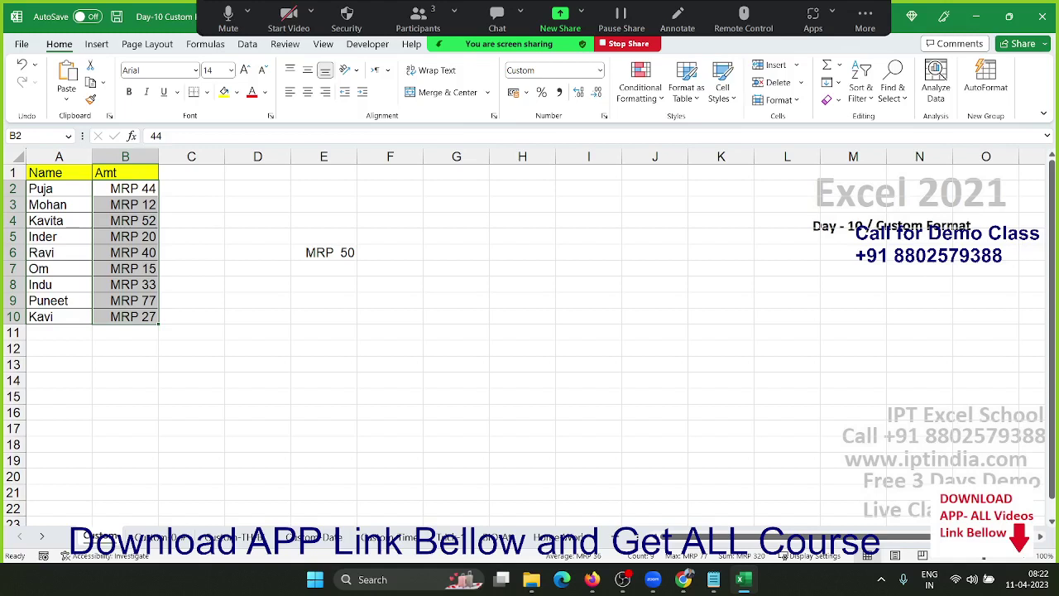
click(684, 579)
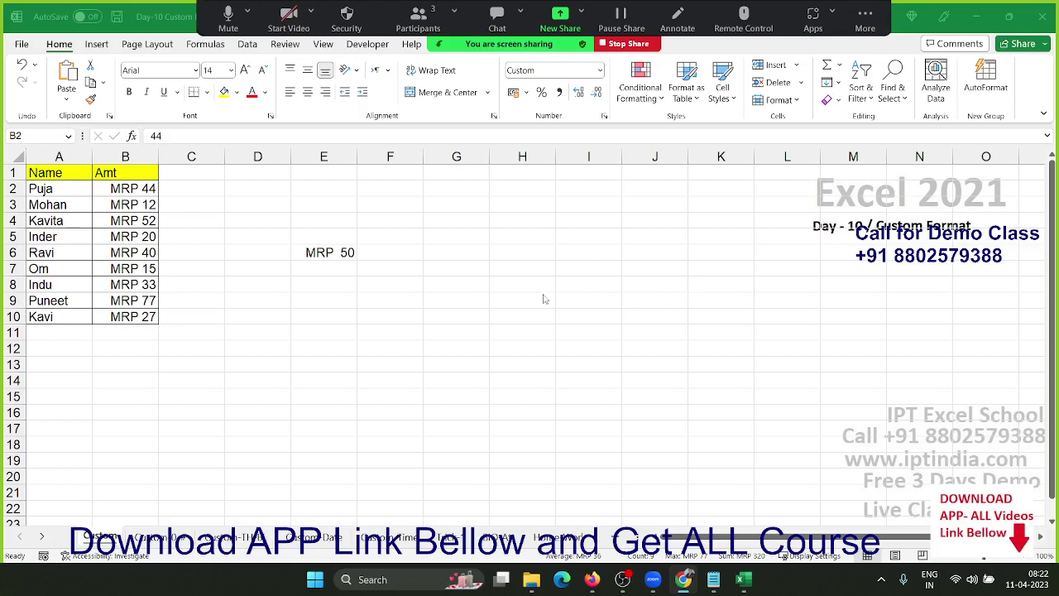
Change E6's custom format code to "MRP" #.
key(ctrl+shift+Down)
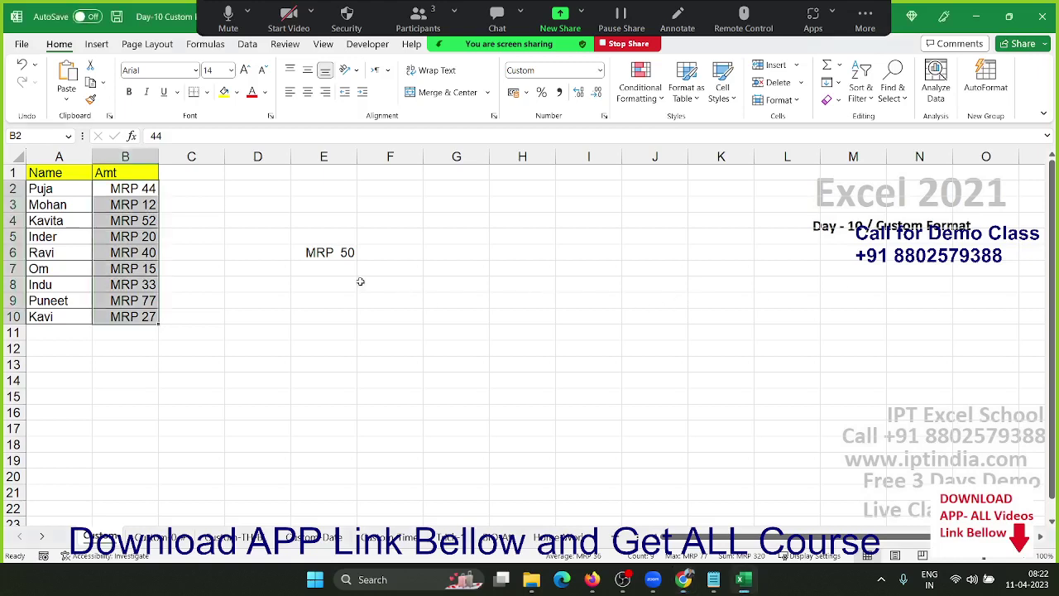
click(332, 256)
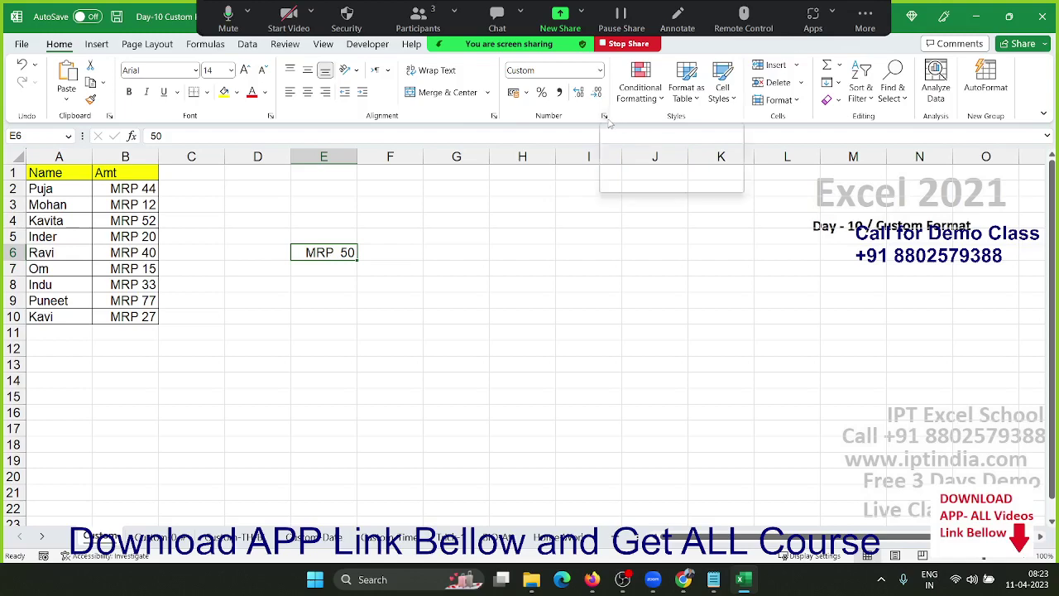
click(605, 116)
click(672, 236)
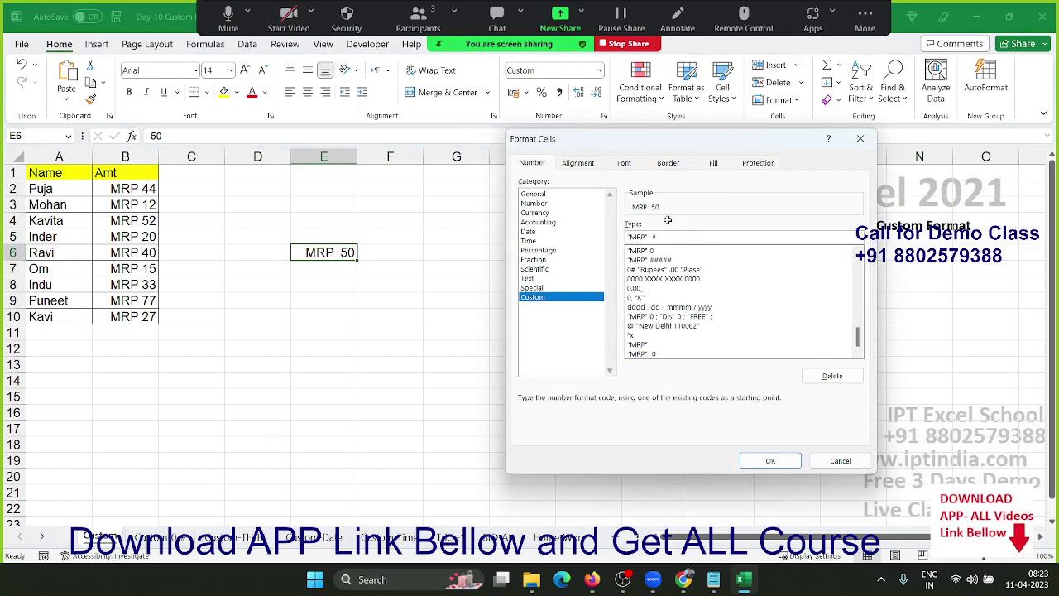
key(Return)
key(Return)
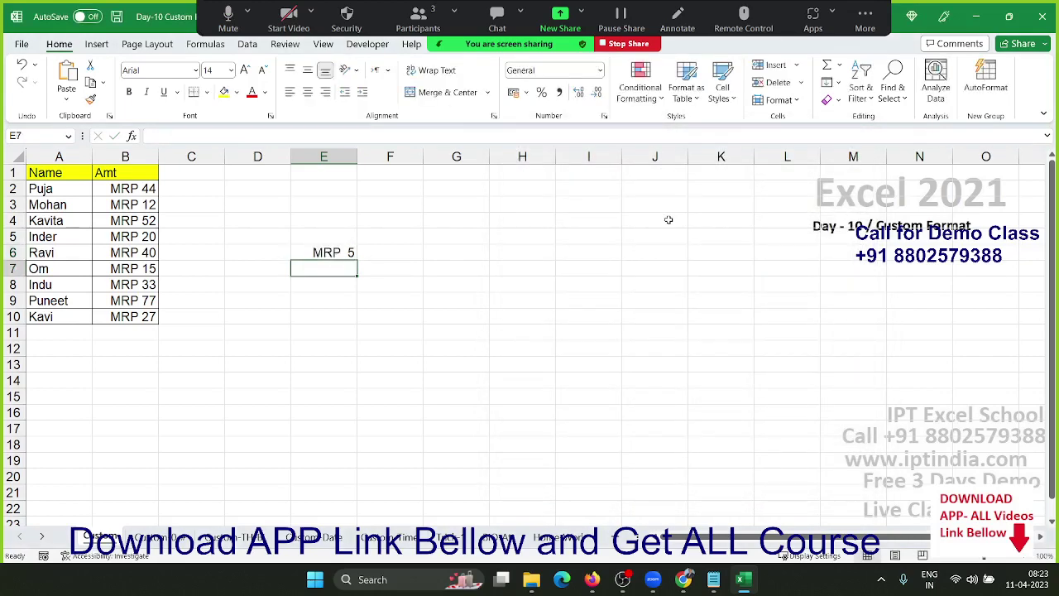
Enter 5 in E6 and apply "MRP" 000 so it shows MRP 005.
key(Up)
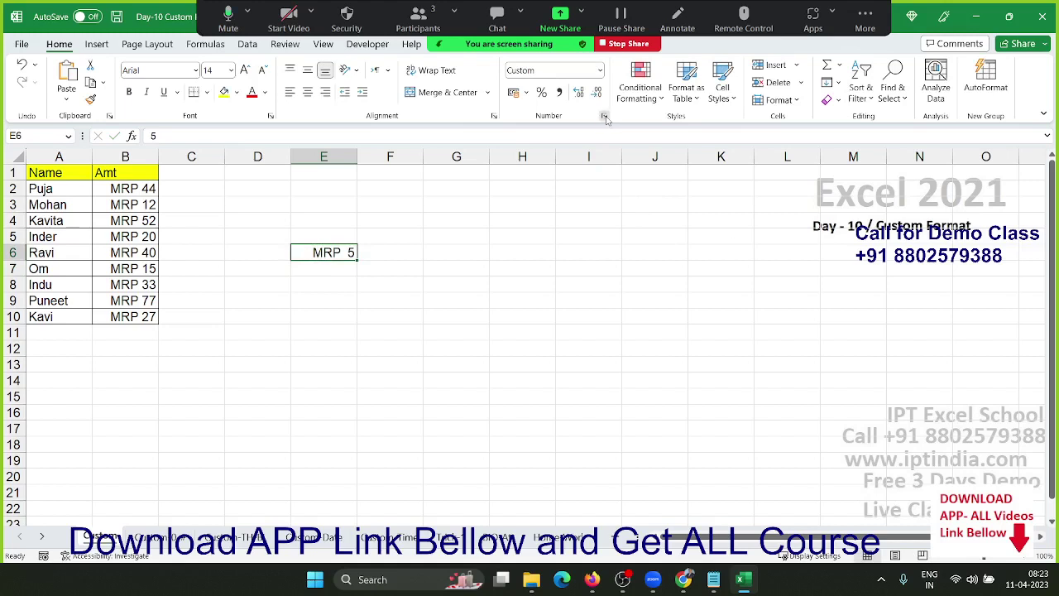
click(604, 116)
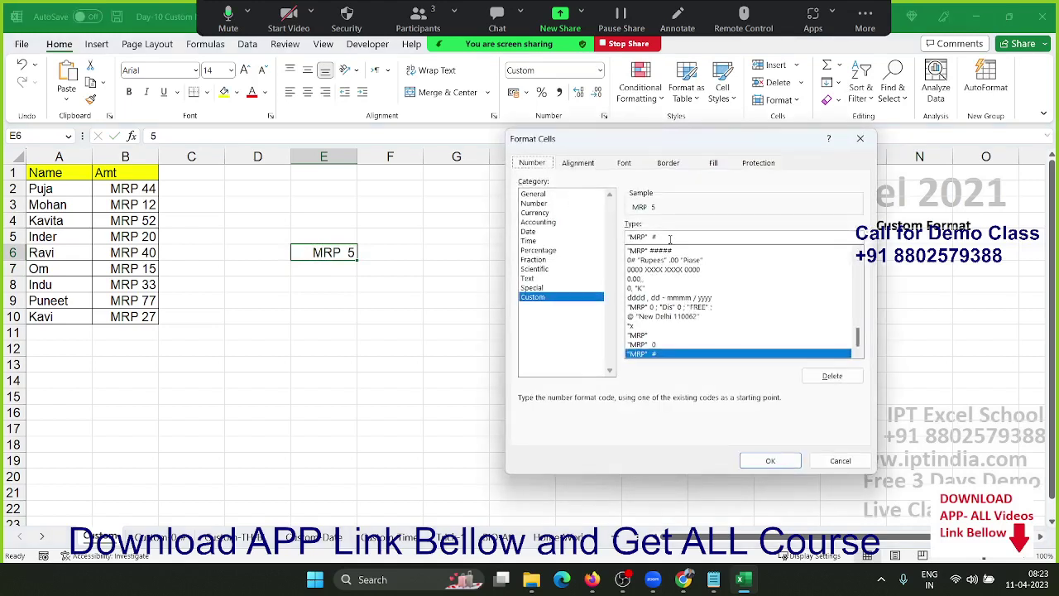
key(BackSpace)
text(00)
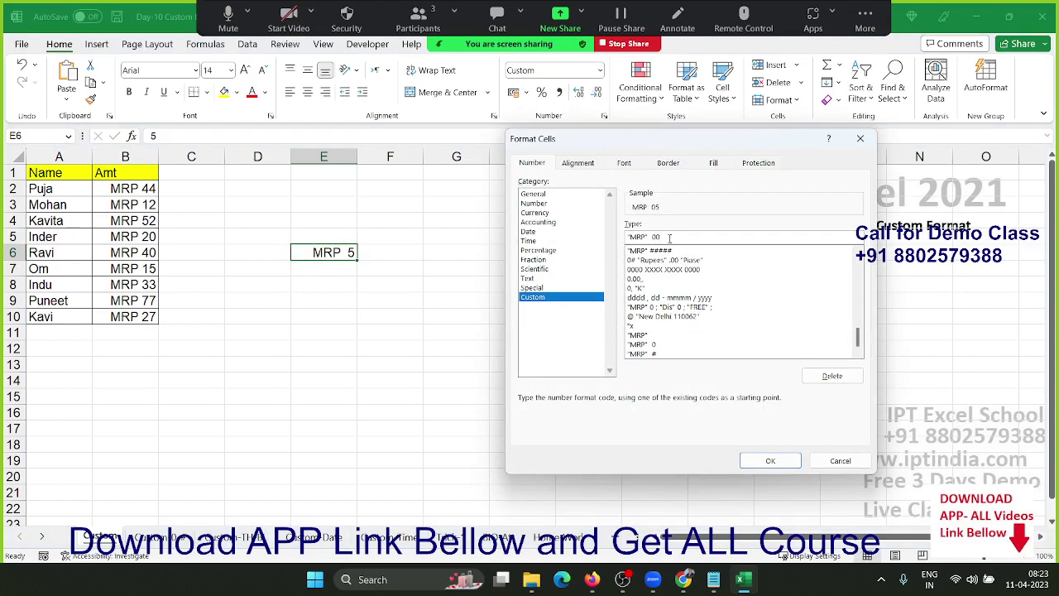
text(0)
key(Return)
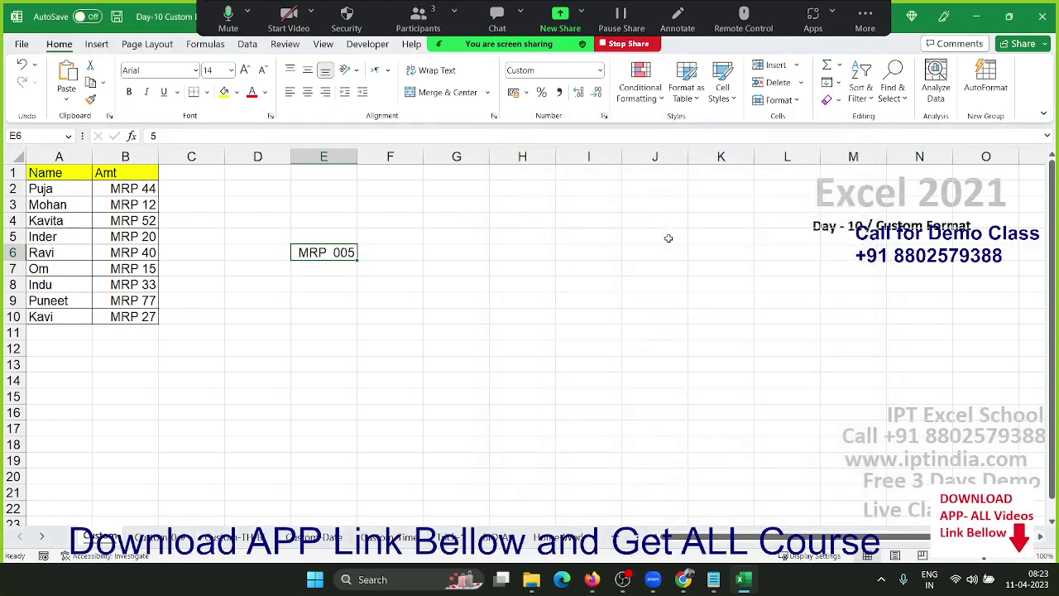
Switch E6 back to "MRP" # so it shows MRP 5, then go to the Rupees/Paise sheet.
click(604, 117)
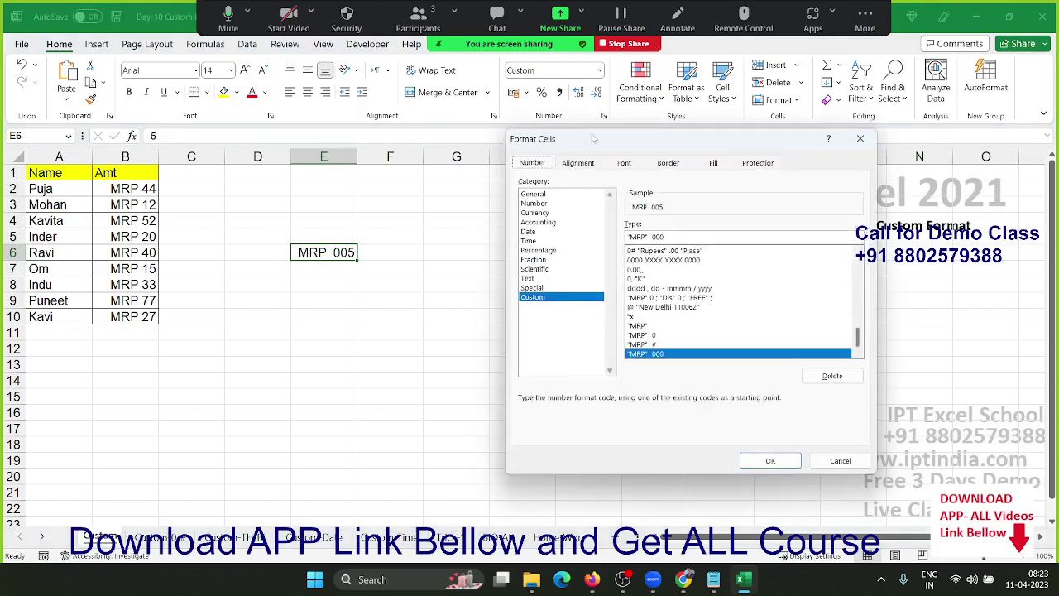
click(657, 237)
text(#)
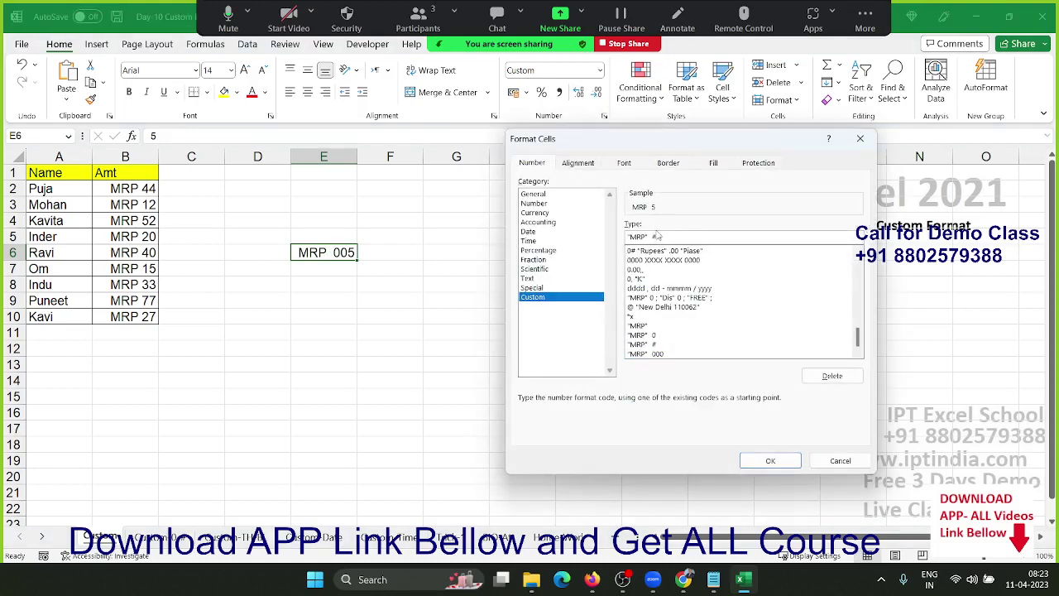
key(Return)
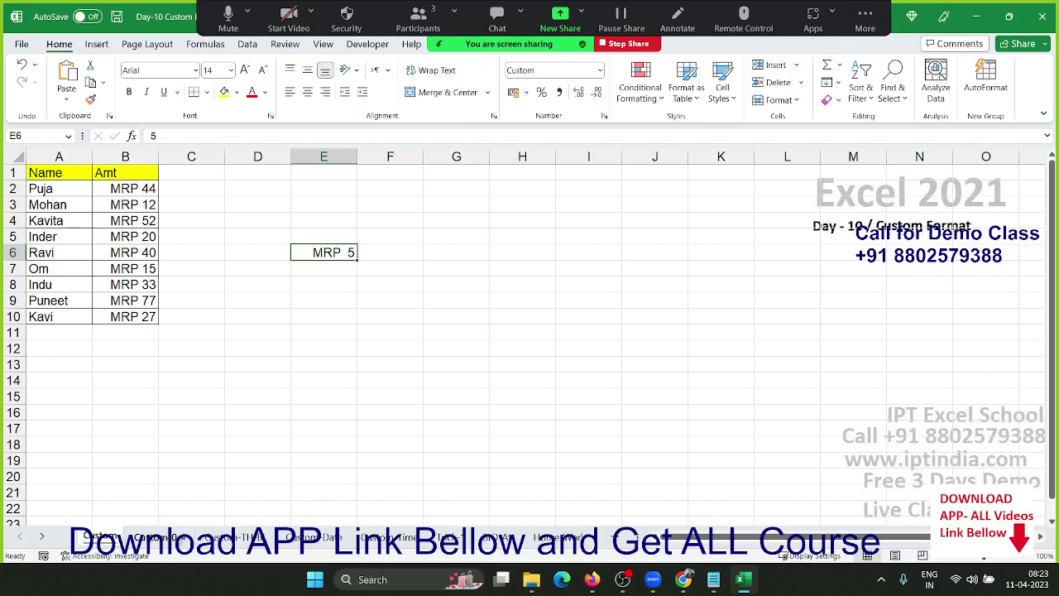
click(157, 536)
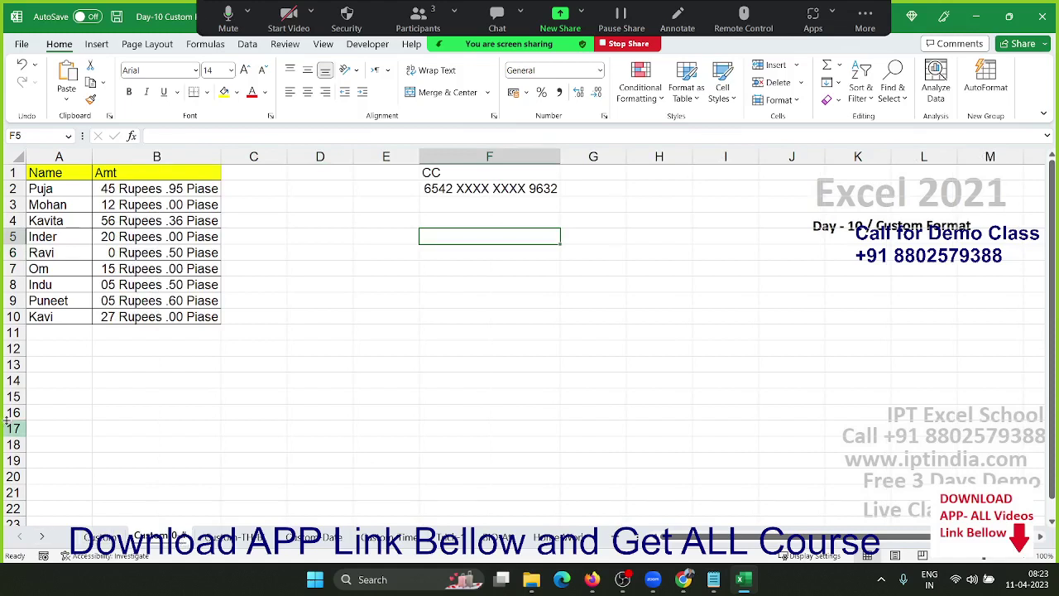
Reset Amt values B2:B10 to General, showing 45.95, 12 and 56.36.
click(197, 184)
key(ctrl+shift+Down)
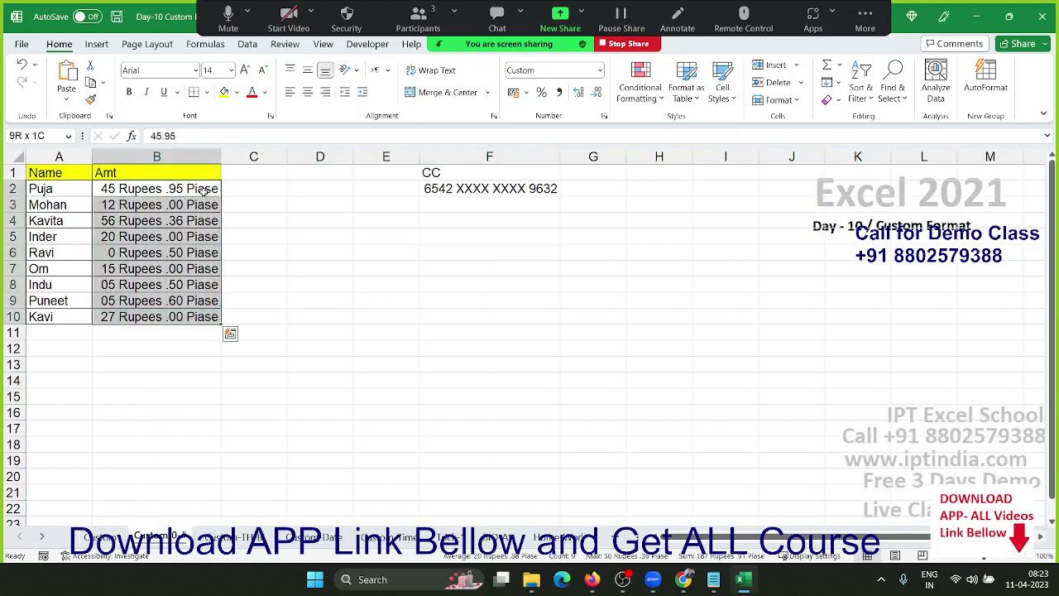
key(ctrl+shift+Escape)
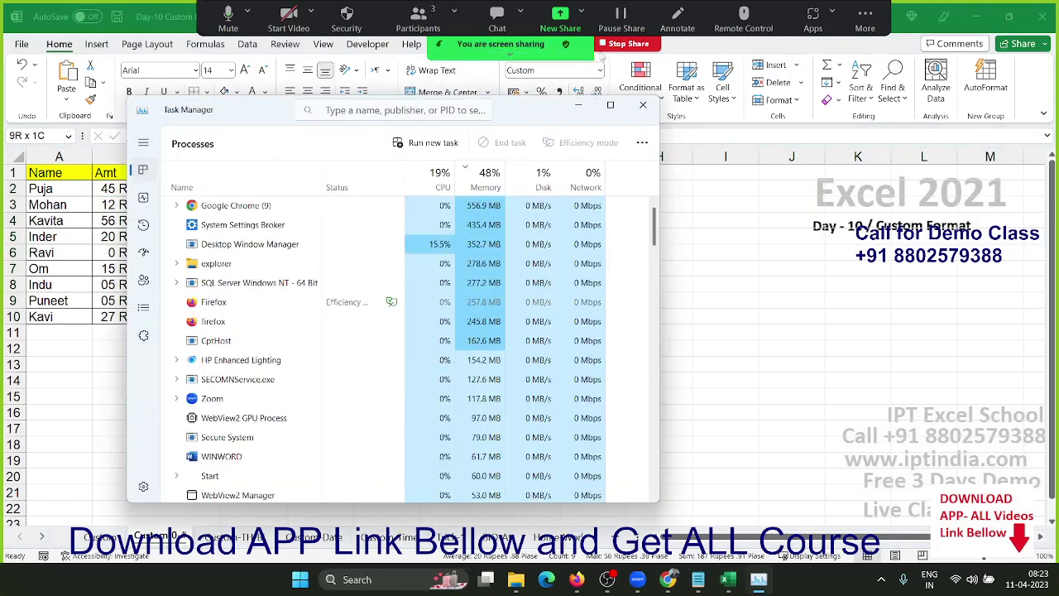
click(642, 105)
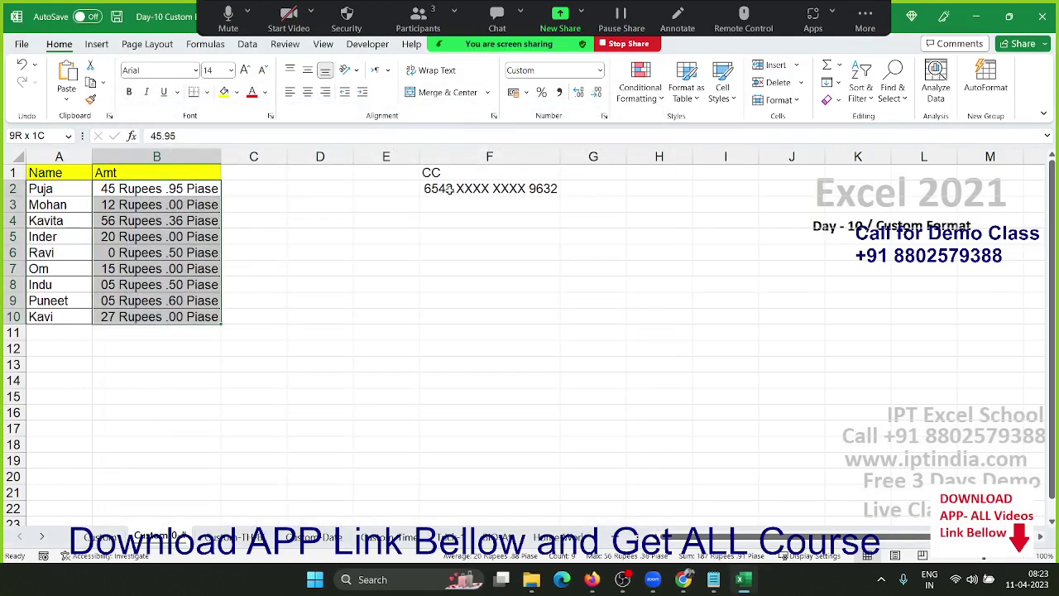
key(ctrl+shift+grave)
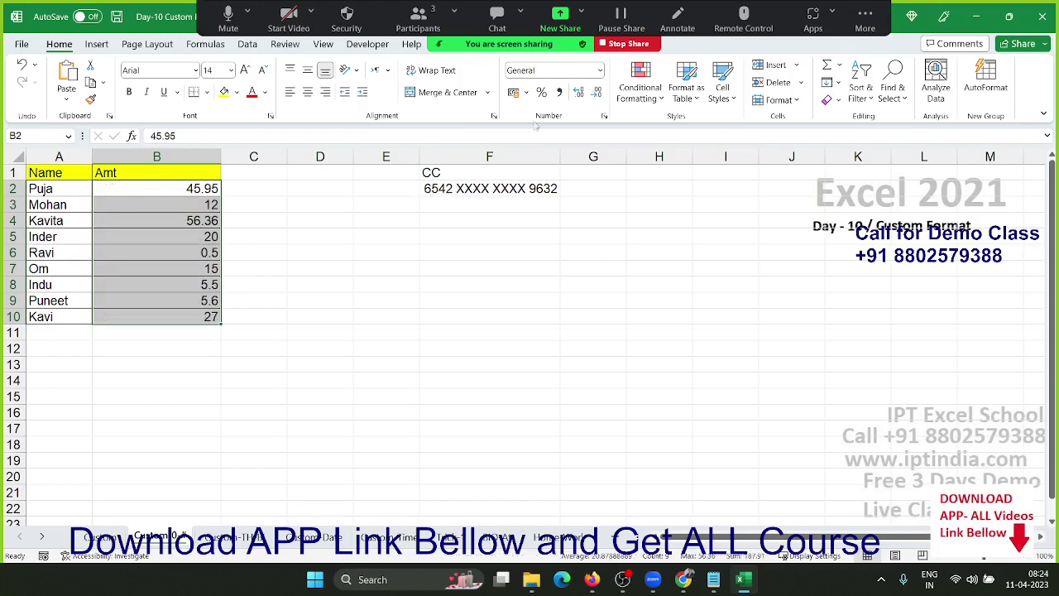
Give the Amt values the custom format 0# "Rupees" .00 "Paise".
click(606, 117)
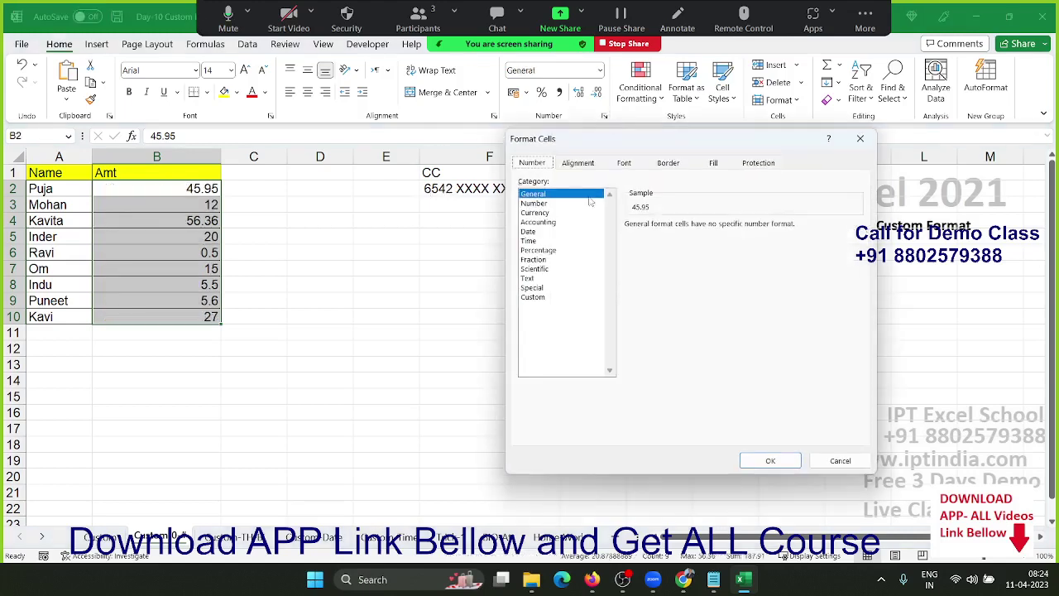
click(533, 297)
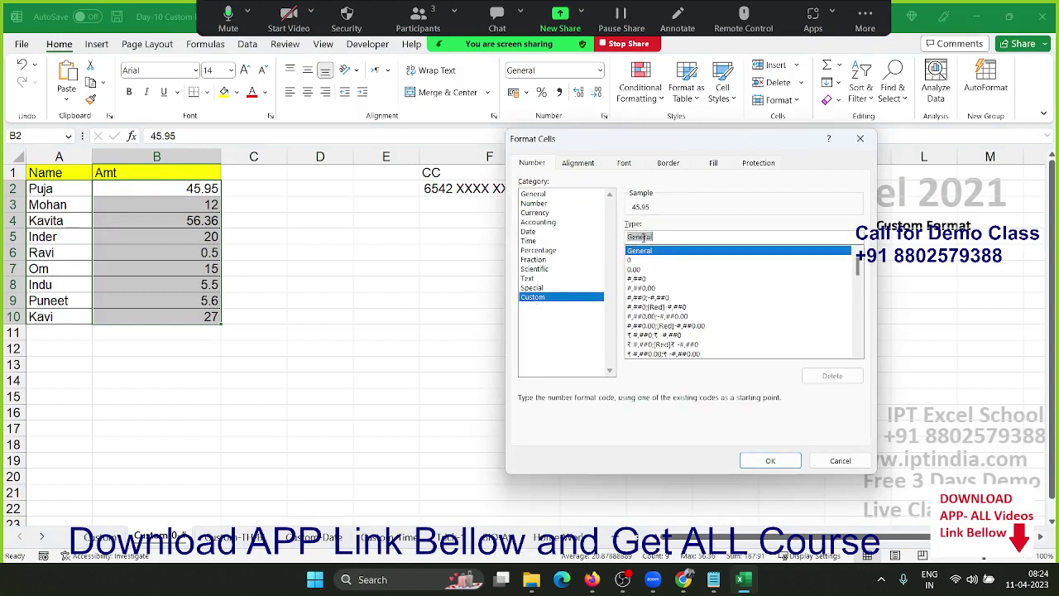
text(0.)
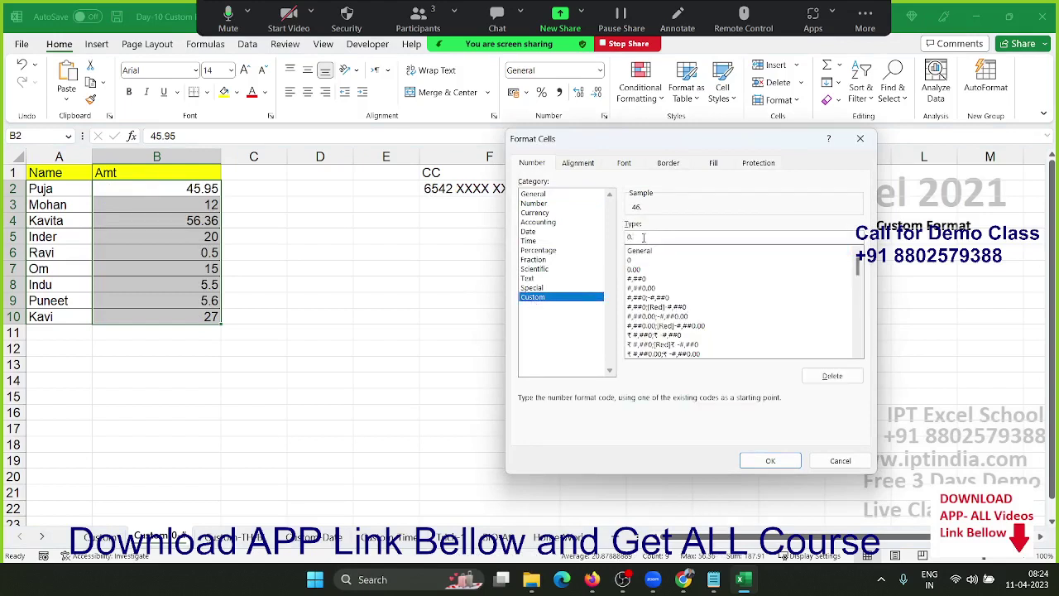
key(BackSpace)
text(# ")
text(Rup)
text(ees" .)
text(00)
text( "Paise)
text(")
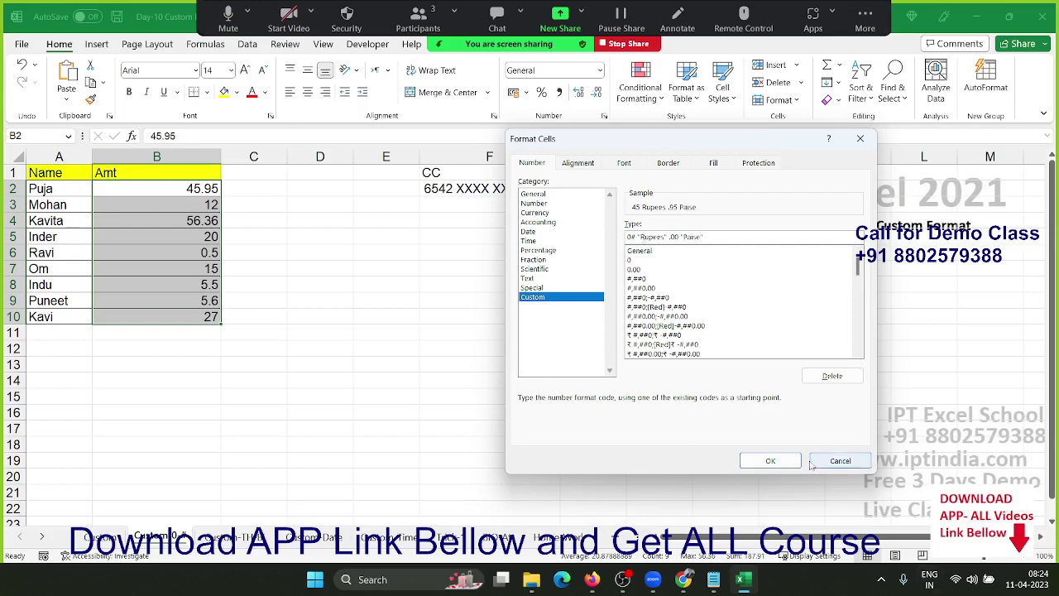
click(791, 464)
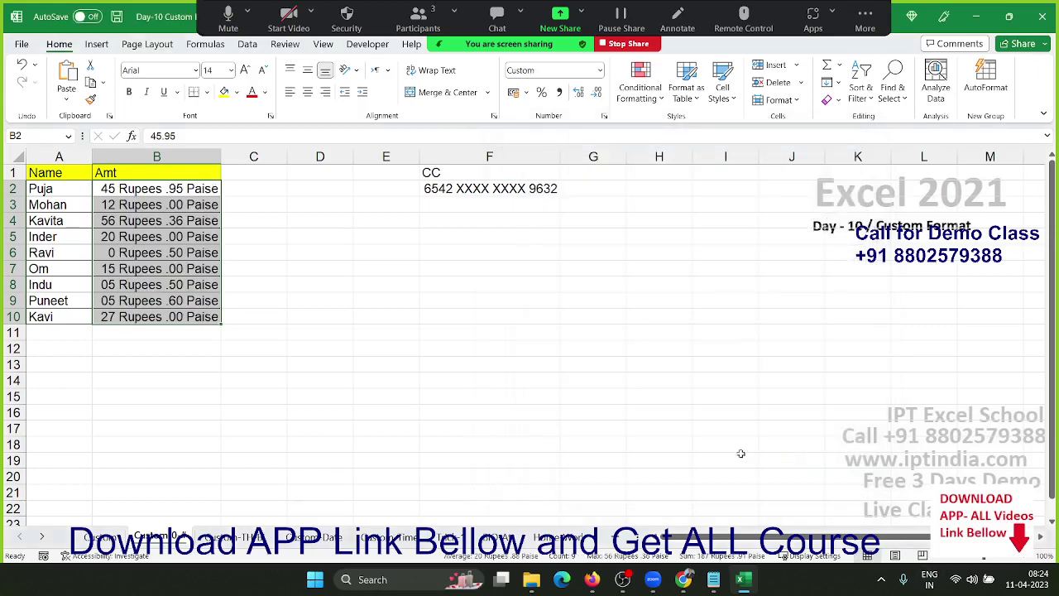
Change the leading rupee code to 00 for two-digit rupee amounts.
click(604, 117)
drag(627, 236, 635, 236)
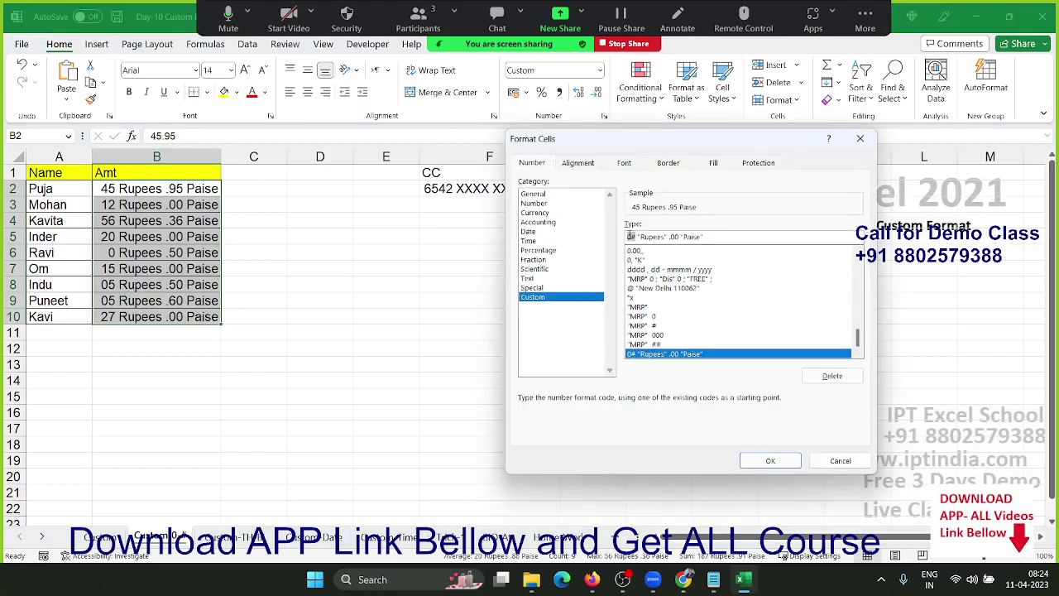
text(00)
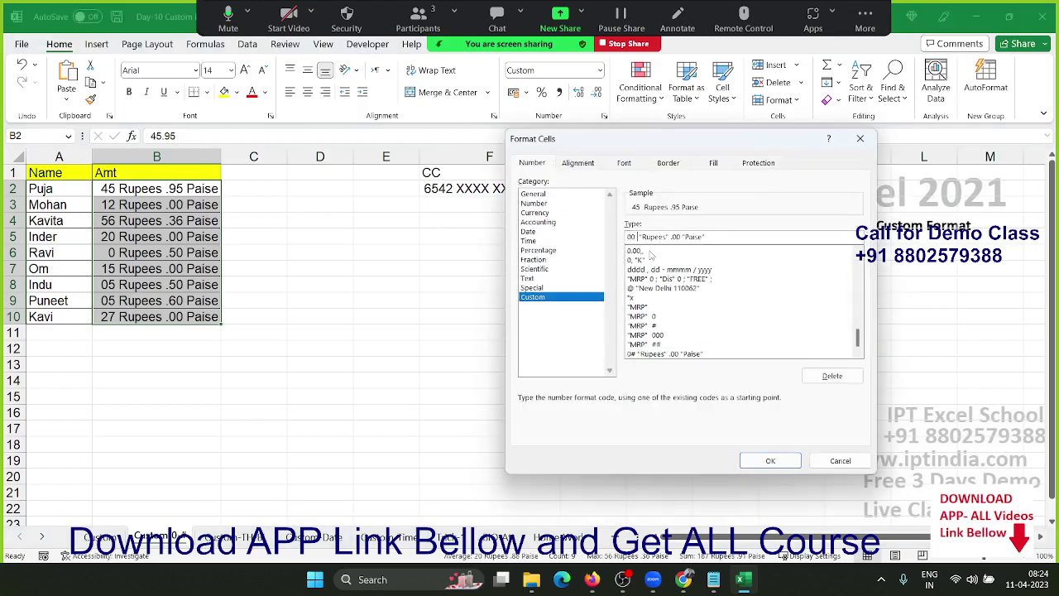
click(768, 461)
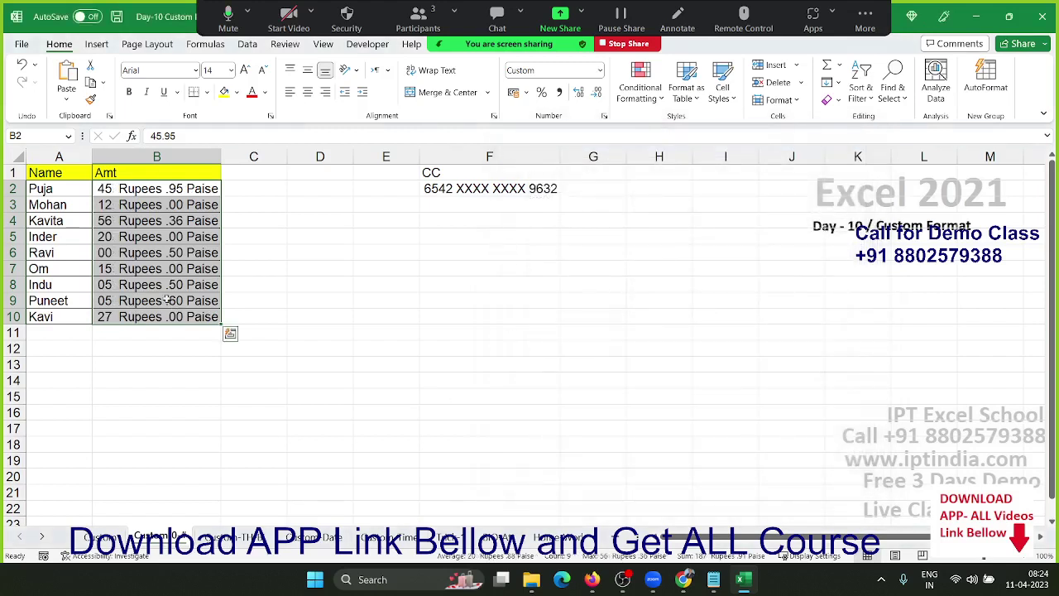
key(ctrl+q)
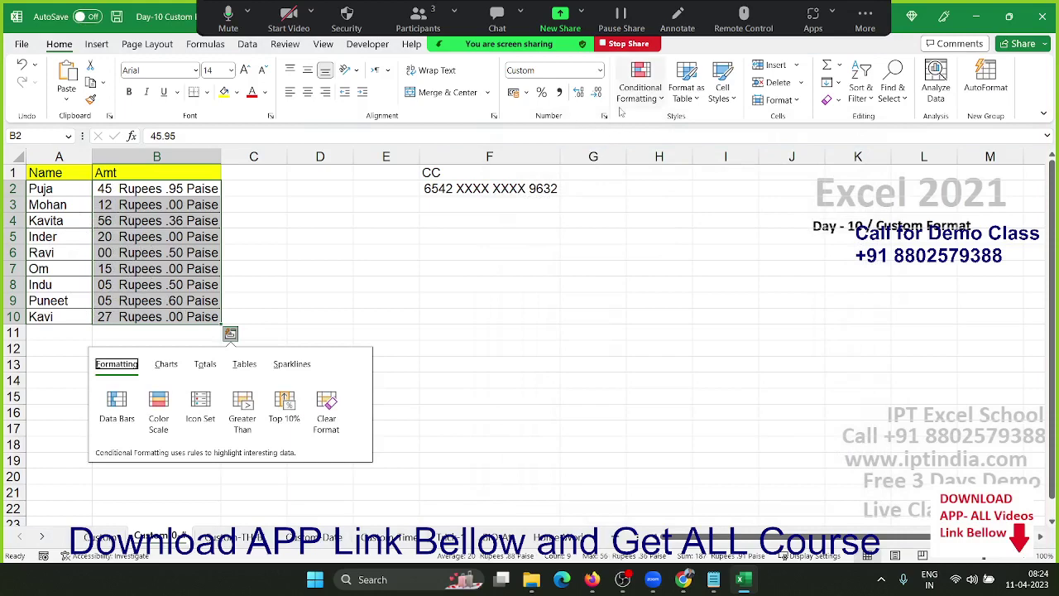
key(Escape)
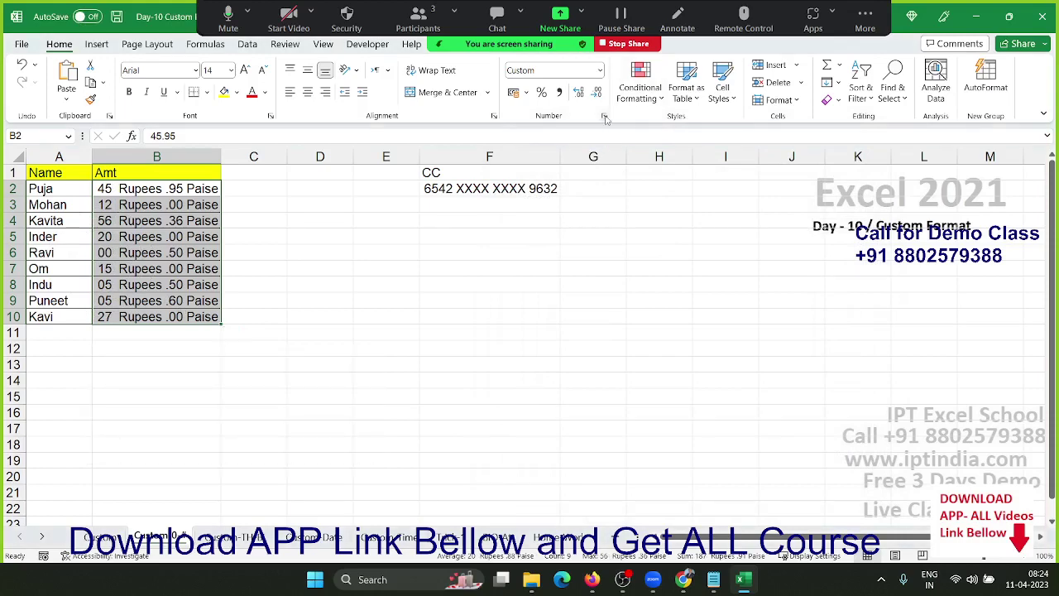
Revise the leading rupee code to drop leading zeros, e.g. 5 Rupees .50 Paise.
click(604, 116)
double_click(630, 236)
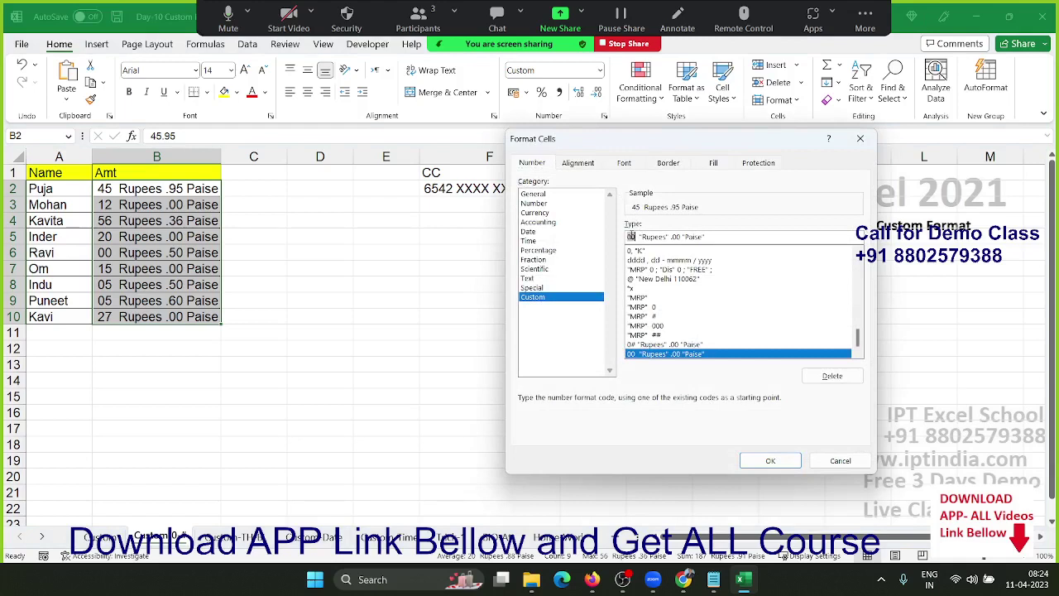
text(#0)
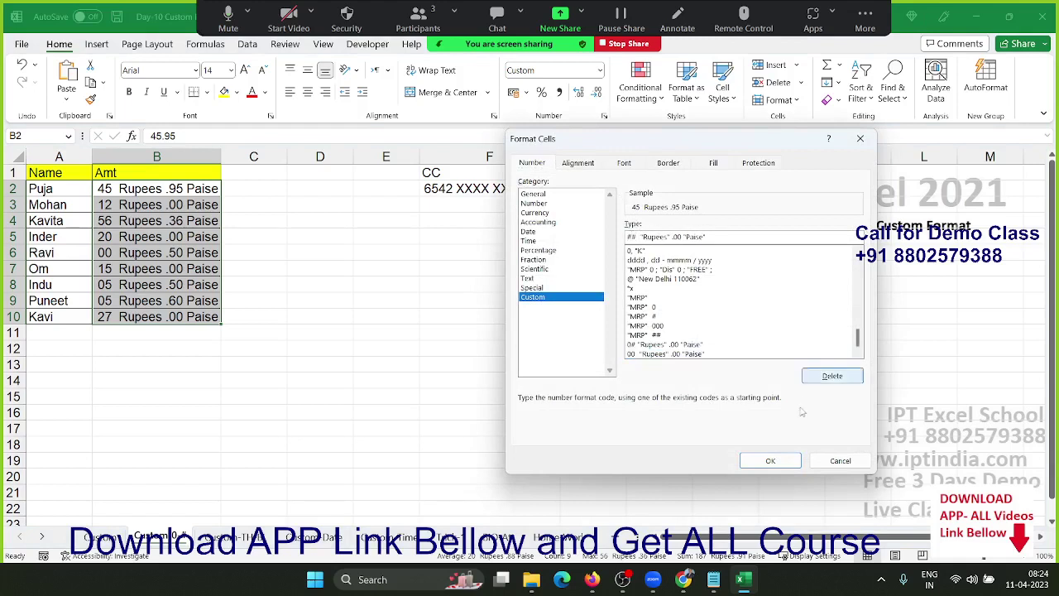
click(785, 455)
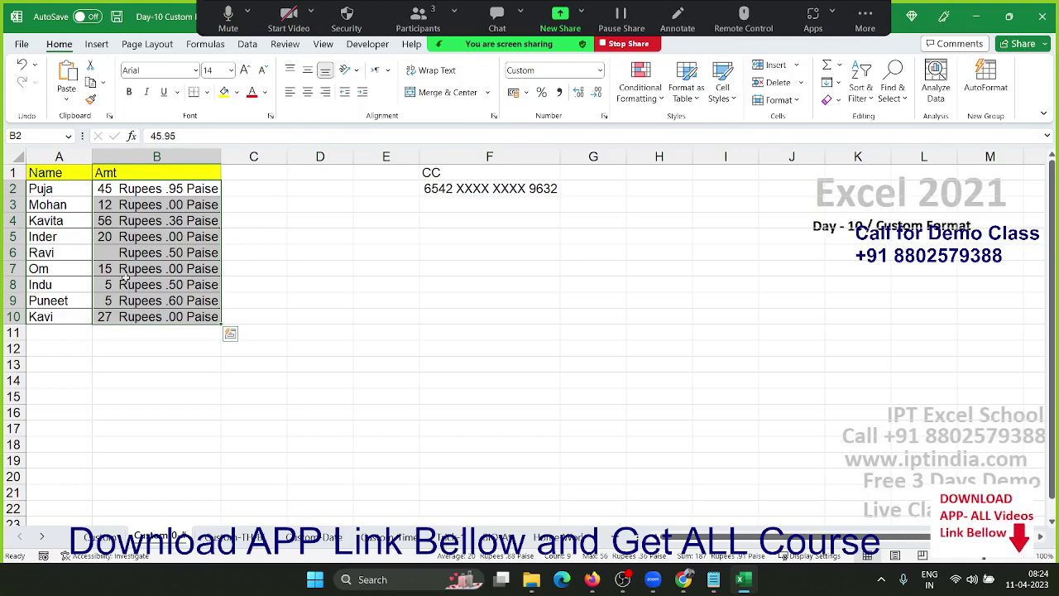
Replace the leading ## with 0 so a zero-rupee amount reads 0 Rupees .50 Paise.
click(604, 116)
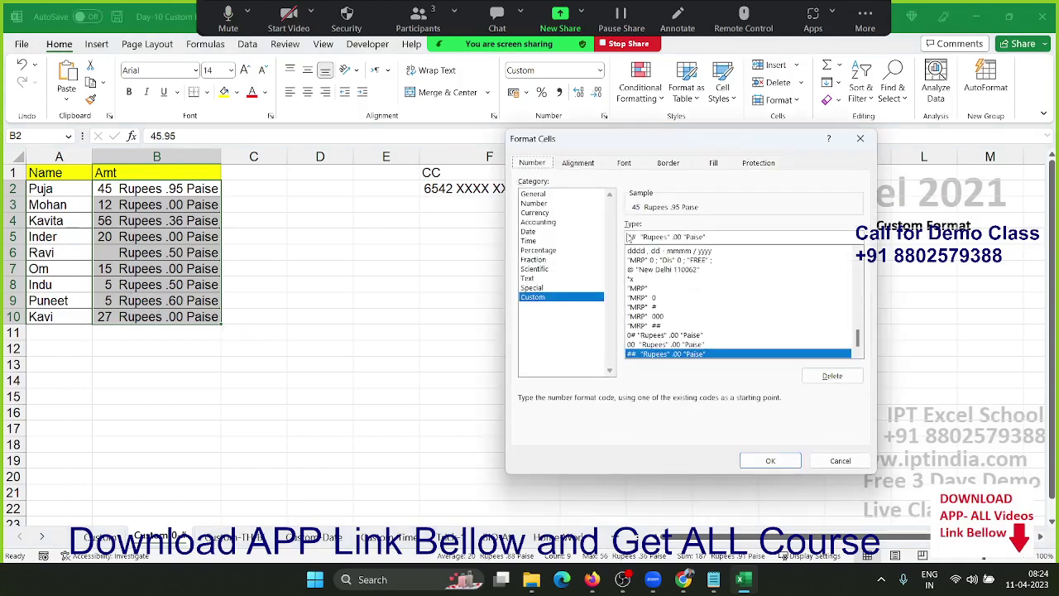
drag(627, 237, 635, 237)
text(0)
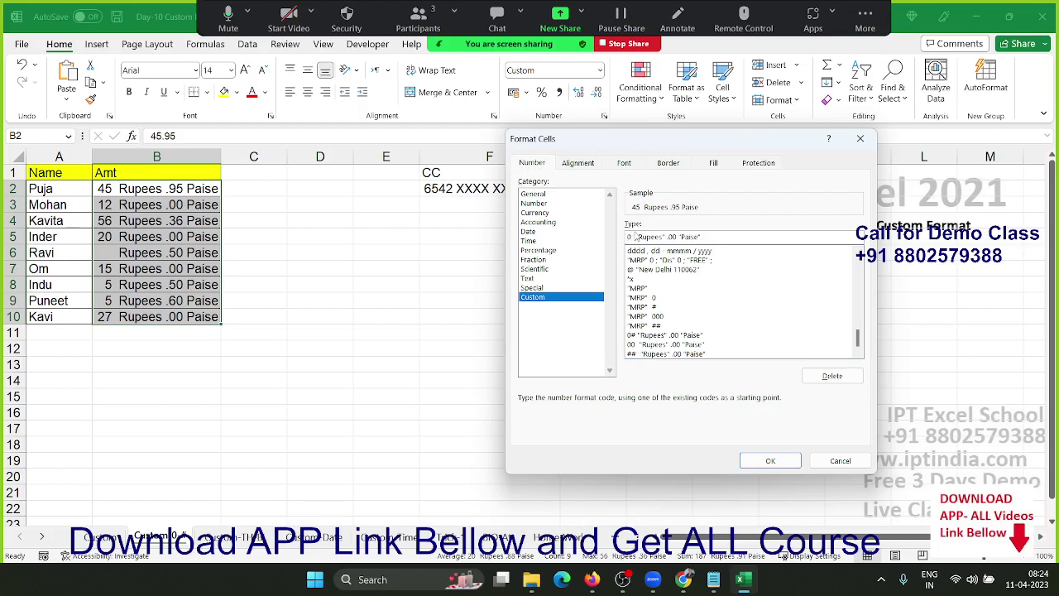
key(Return)
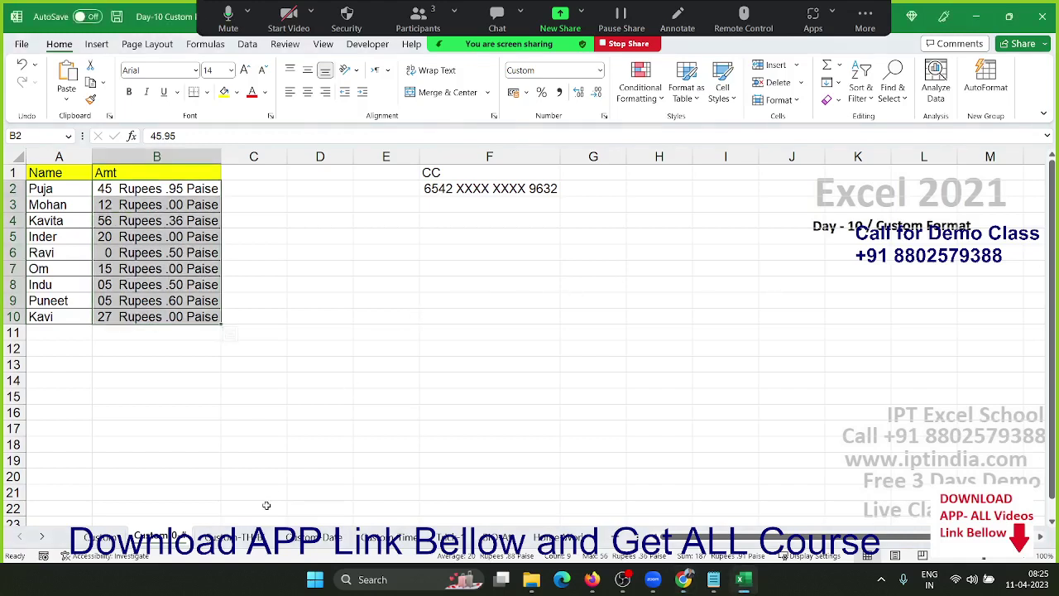
On the K/B amounts sheet, reset F2 to General so it shows 25000.
click(236, 536)
click(137, 189)
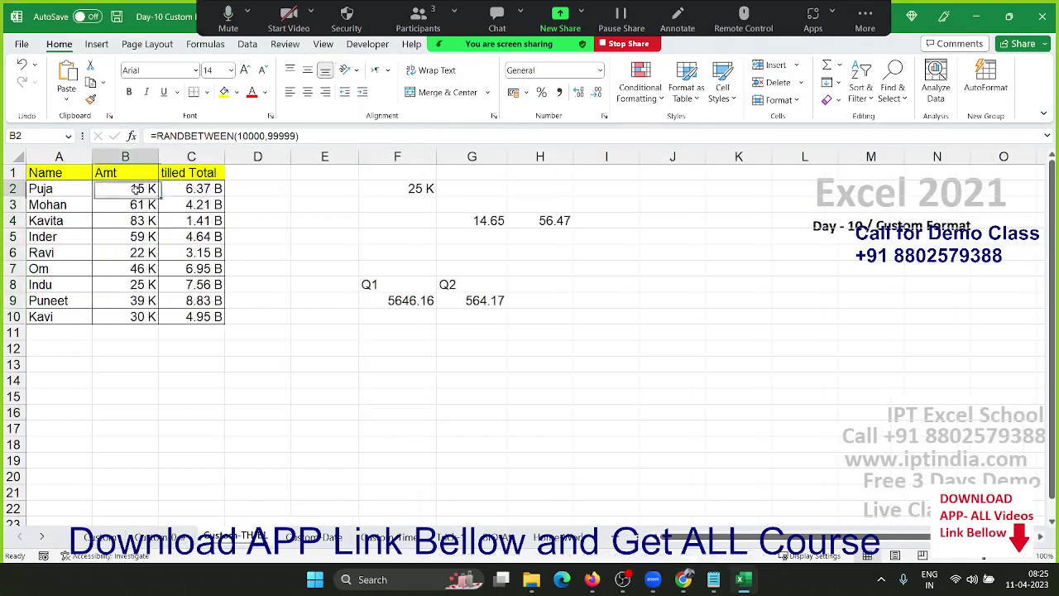
drag(137, 189, 220, 313)
click(461, 239)
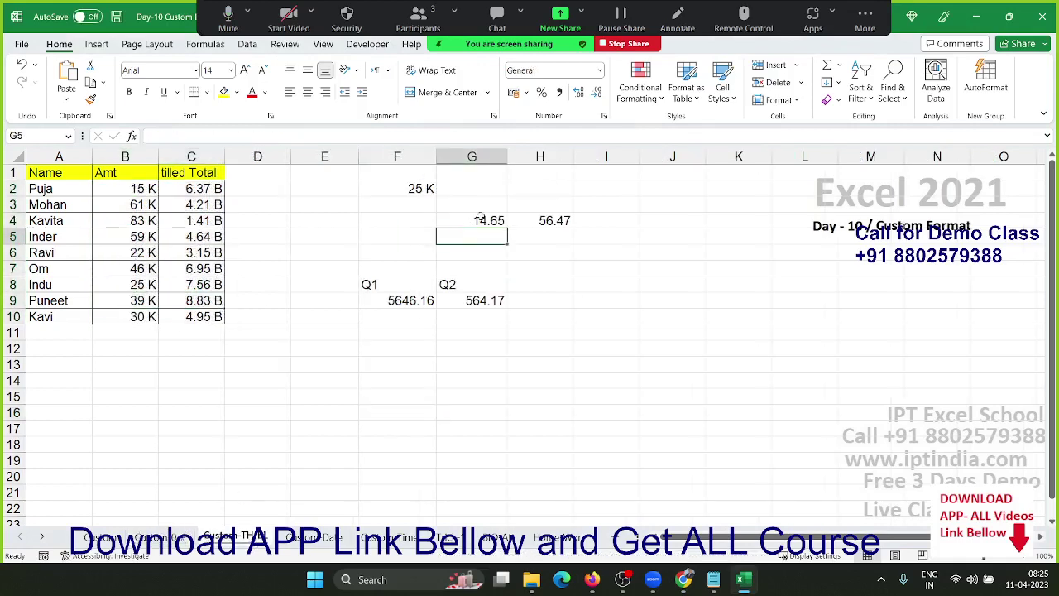
click(480, 219)
click(422, 189)
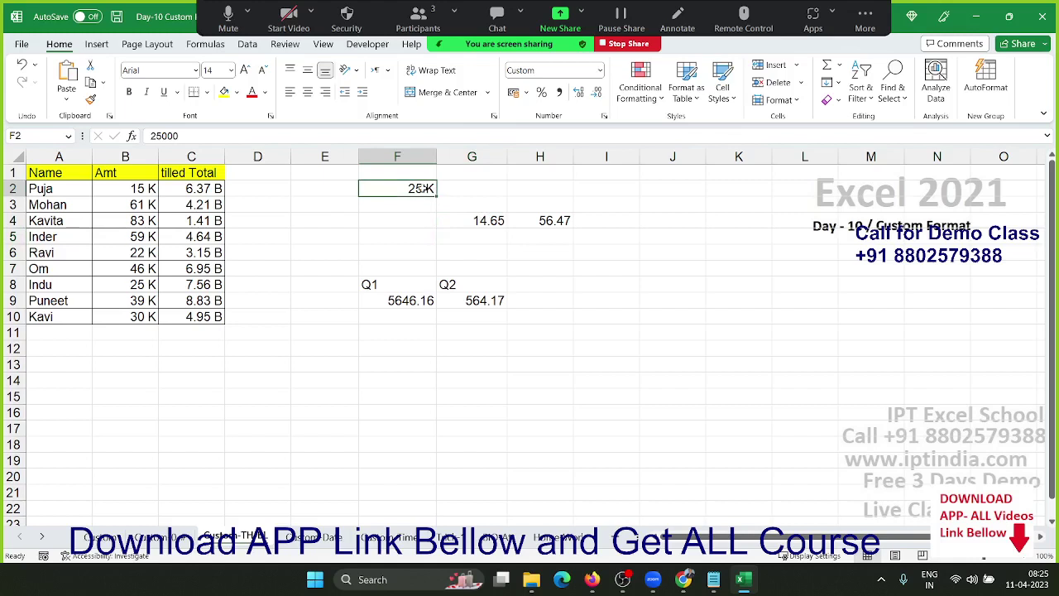
key(ctrl+shift+grave)
Apply the custom format #,"K" to F2 so it displays 25 K.
click(604, 116)
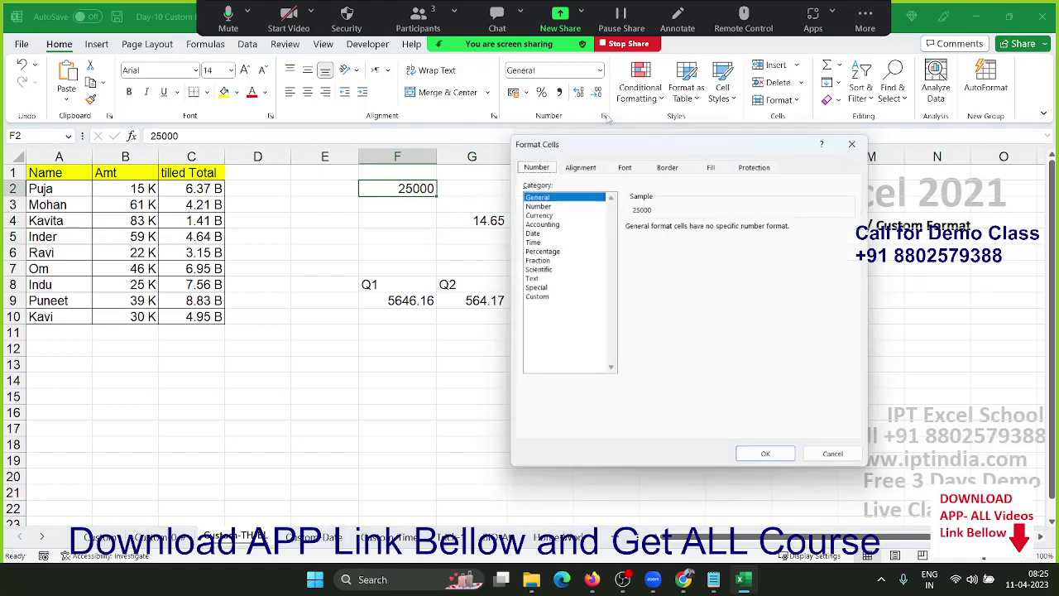
click(534, 296)
double_click(692, 241)
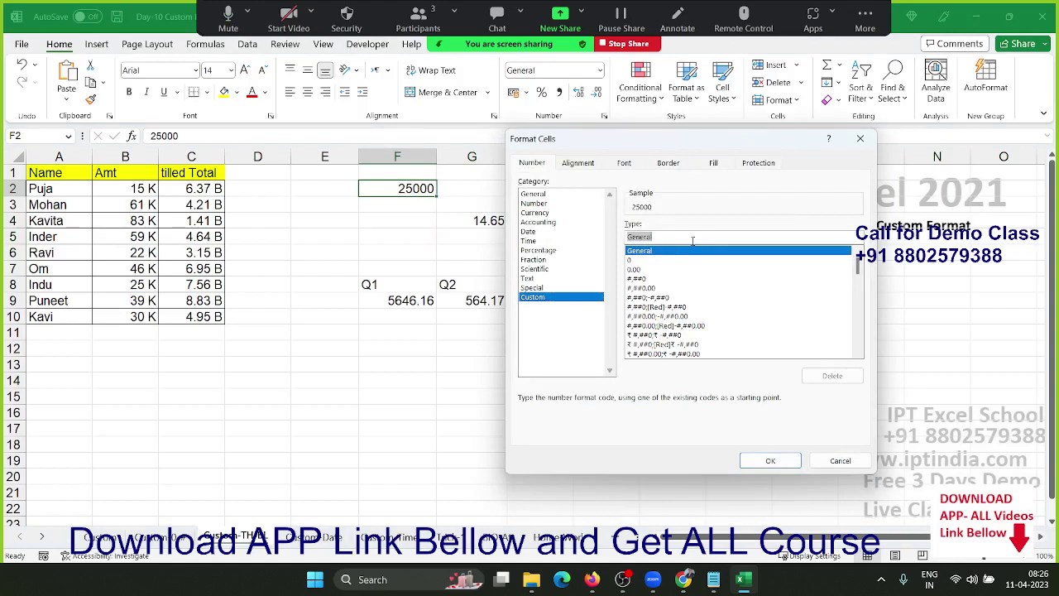
text(#,)
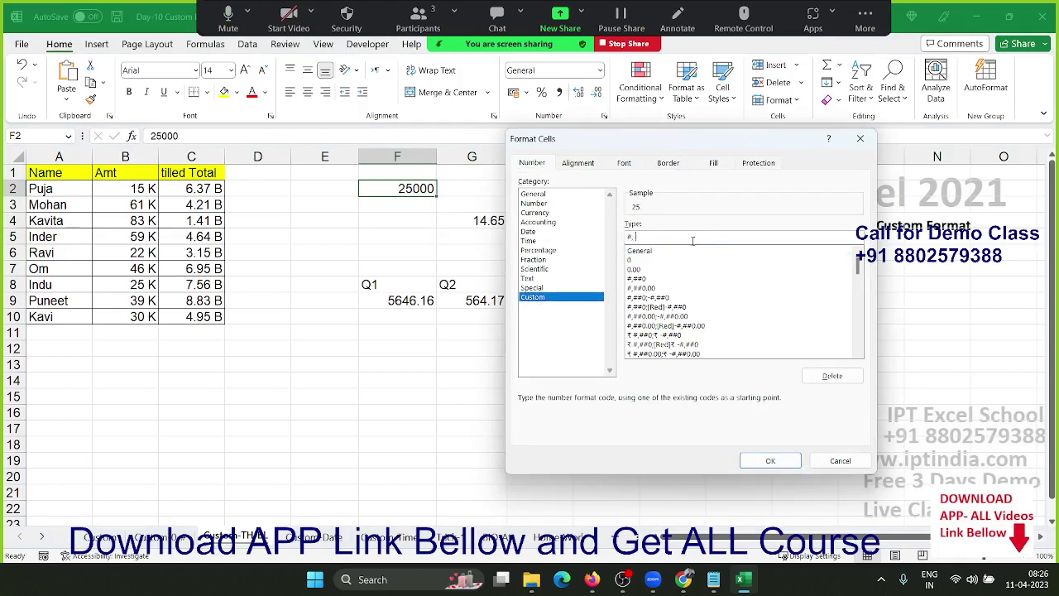
text("K)
key(Return)
key(Return)
click(693, 240)
click(787, 456)
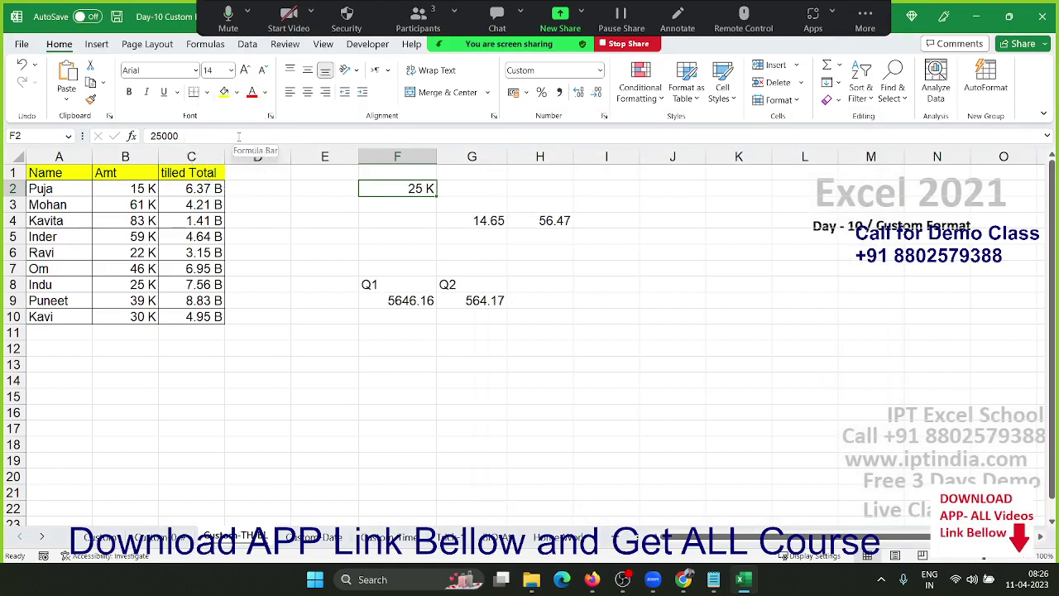
drag(494, 225, 549, 222)
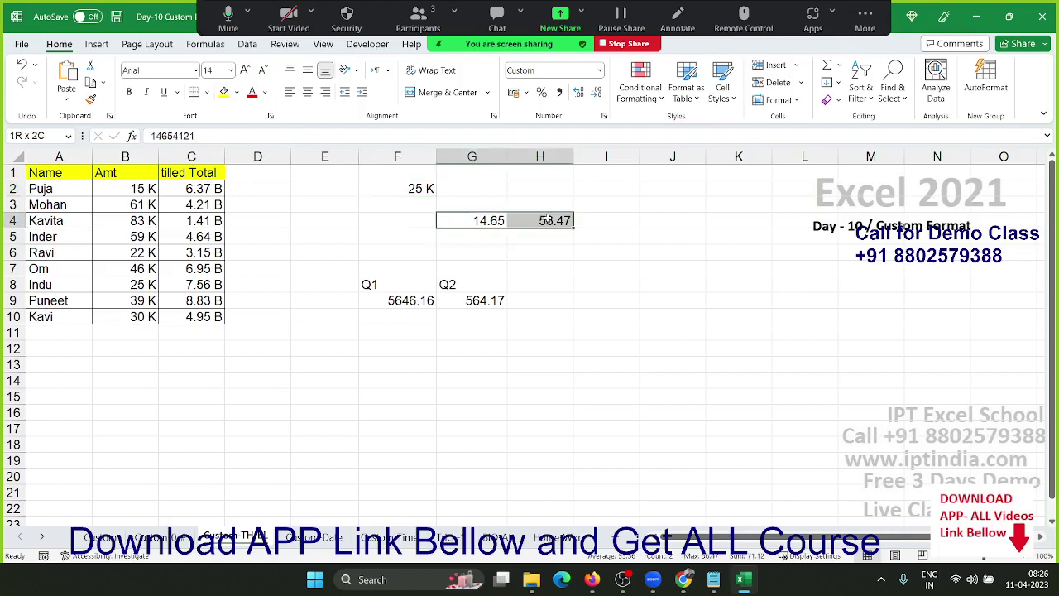
Format G4:H4 with custom code 0.00,, to show 14.65 and 56.47, then reset F9:G9 to General.
key(ctrl+shift+grave)
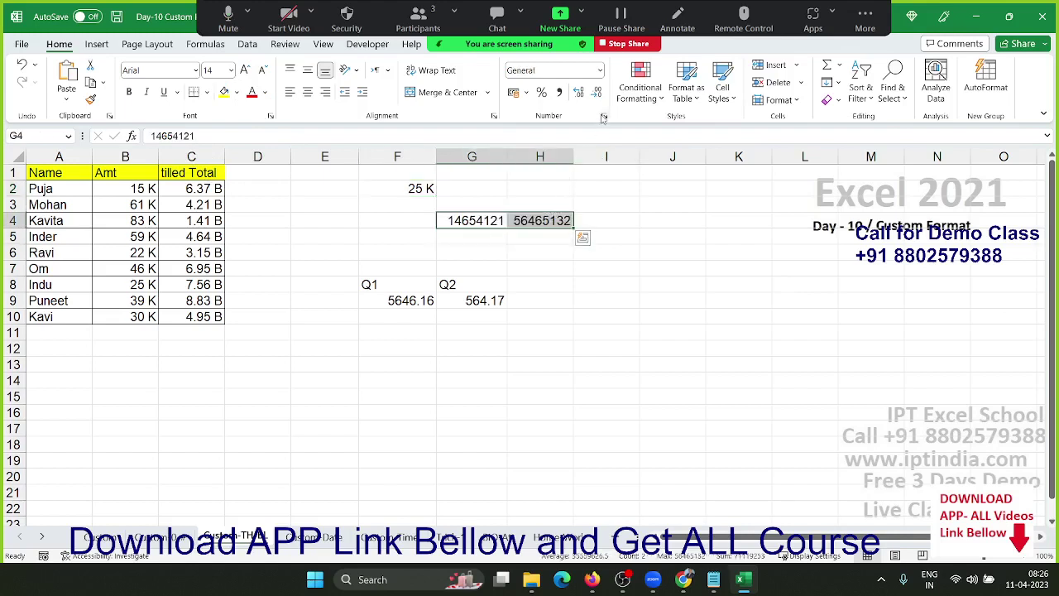
click(604, 116)
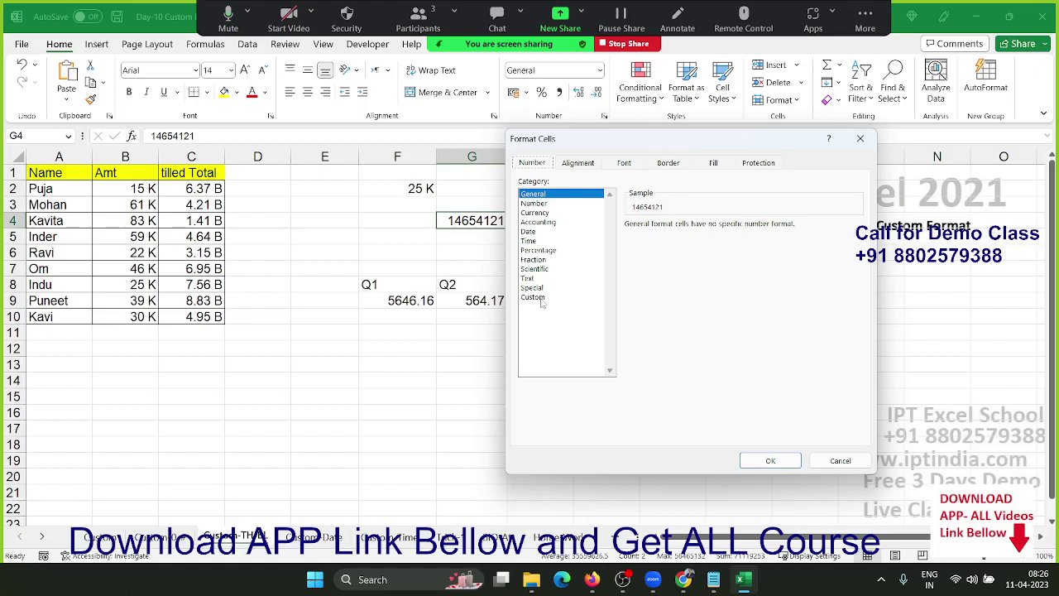
click(542, 300)
double_click(631, 238)
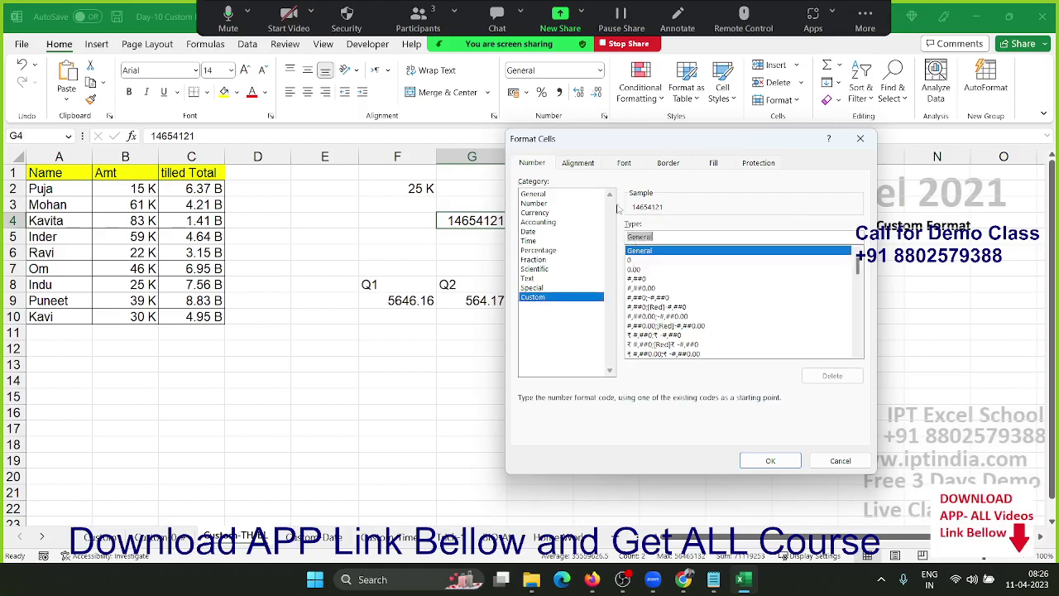
text(0.00)
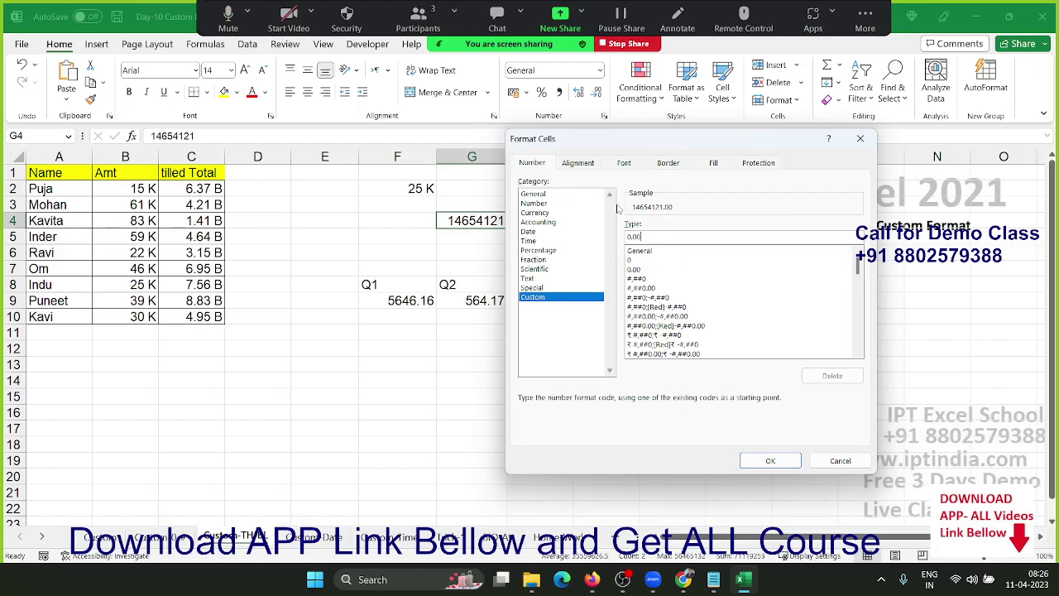
text(,,)
click(798, 461)
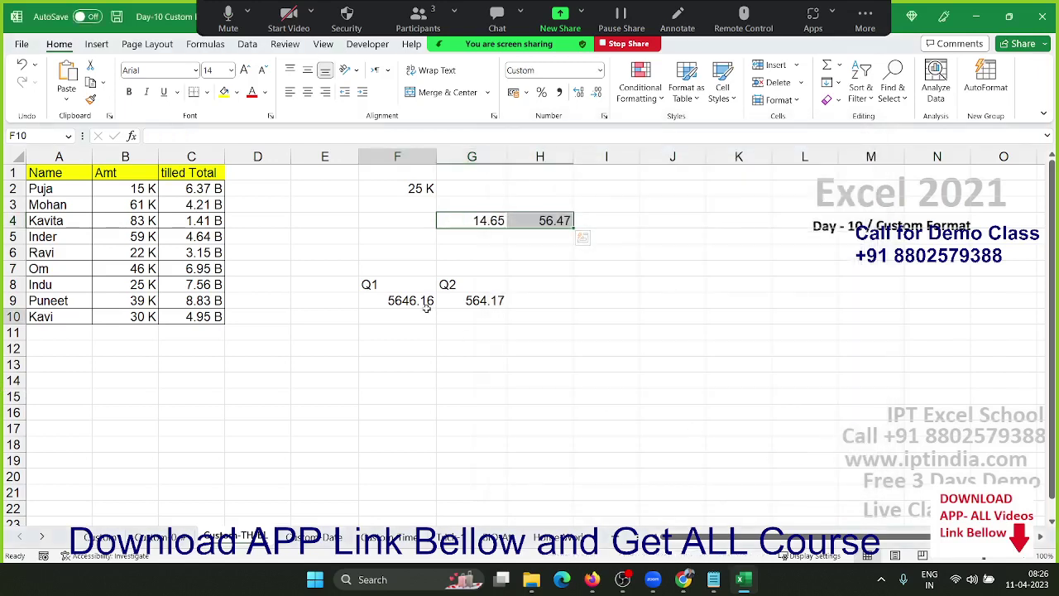
drag(429, 311, 457, 301)
key(ctrl+shift+asciitilde)
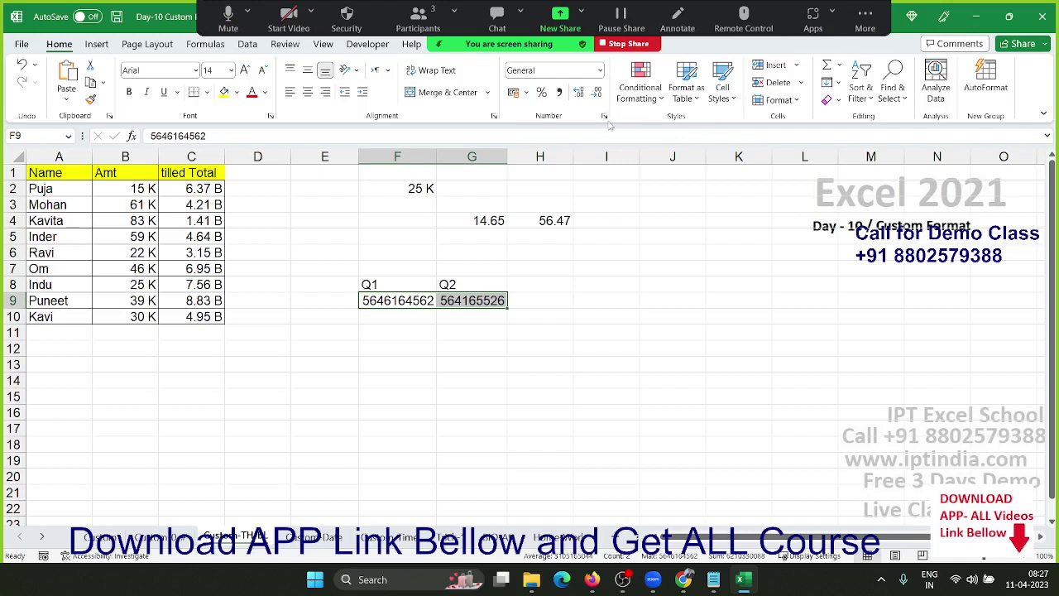
Apply custom format 0.00, to F9:G9 so Q1 and Q2 read 5646.16 and 564.17.
click(604, 116)
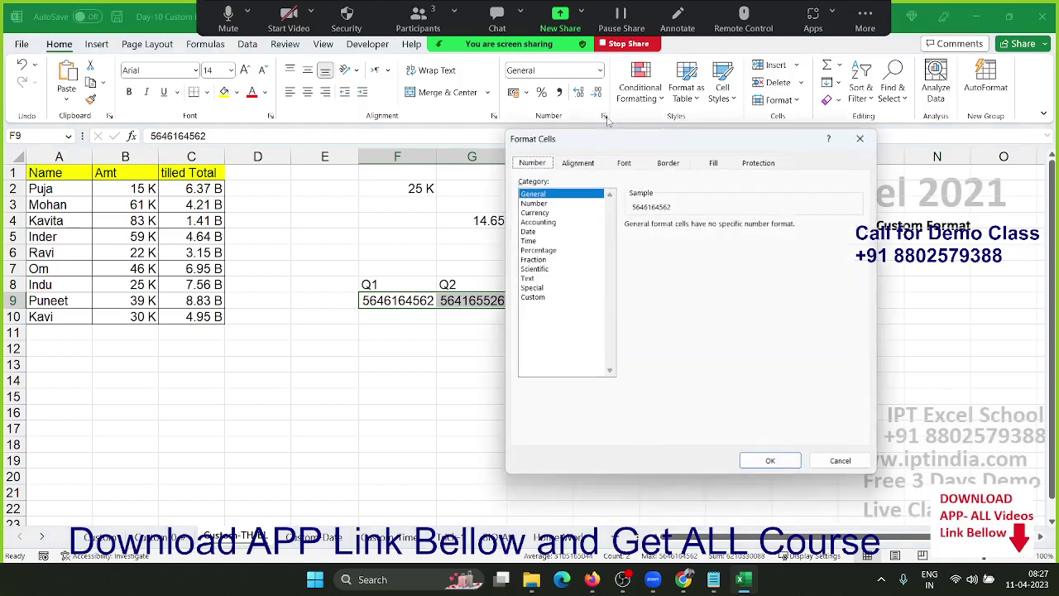
click(539, 297)
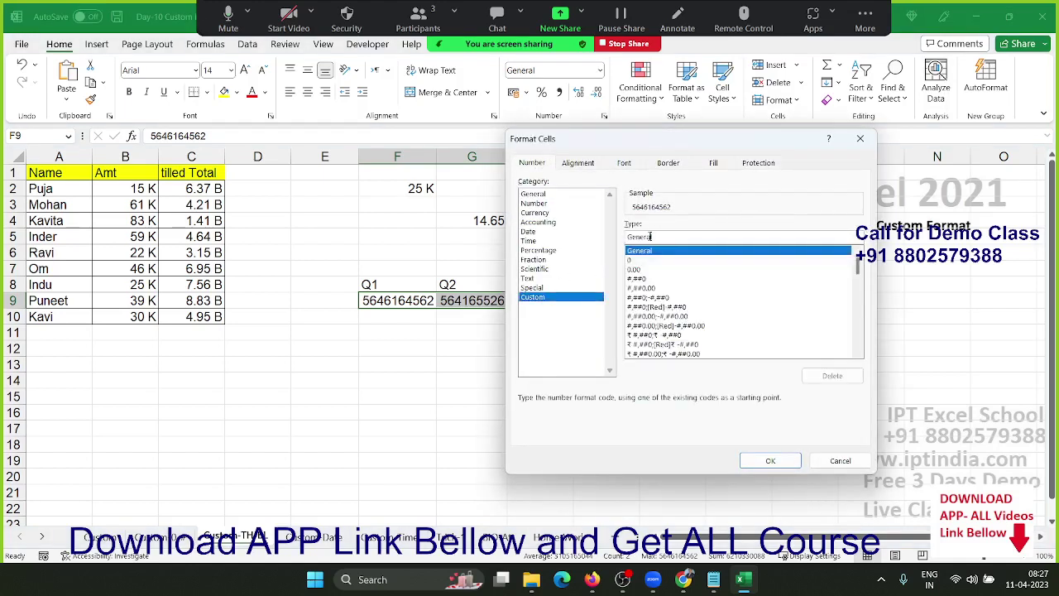
double_click(650, 236)
text(0.00)
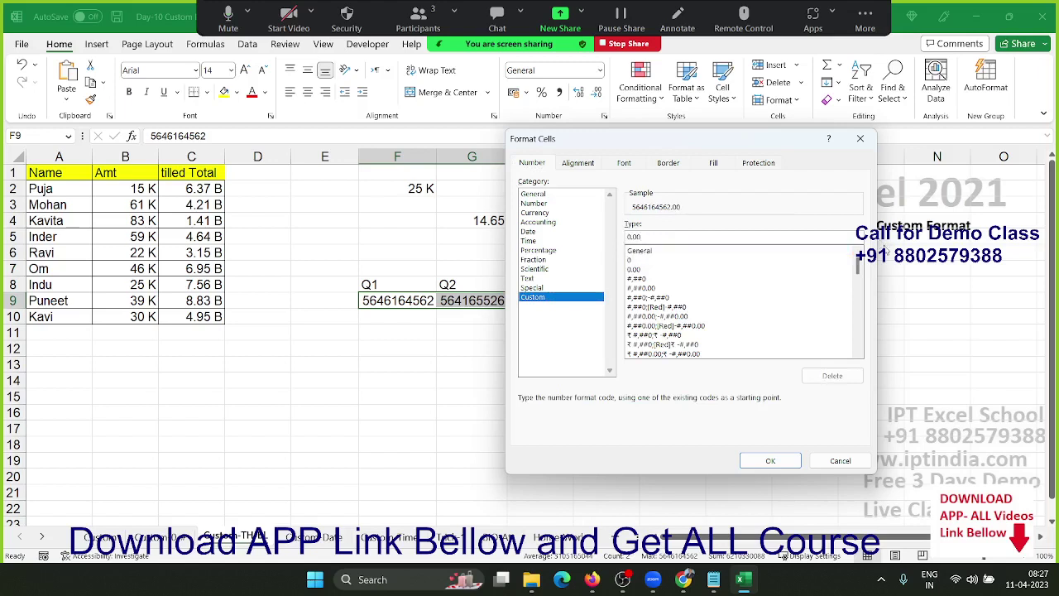
text(,,)
click(771, 461)
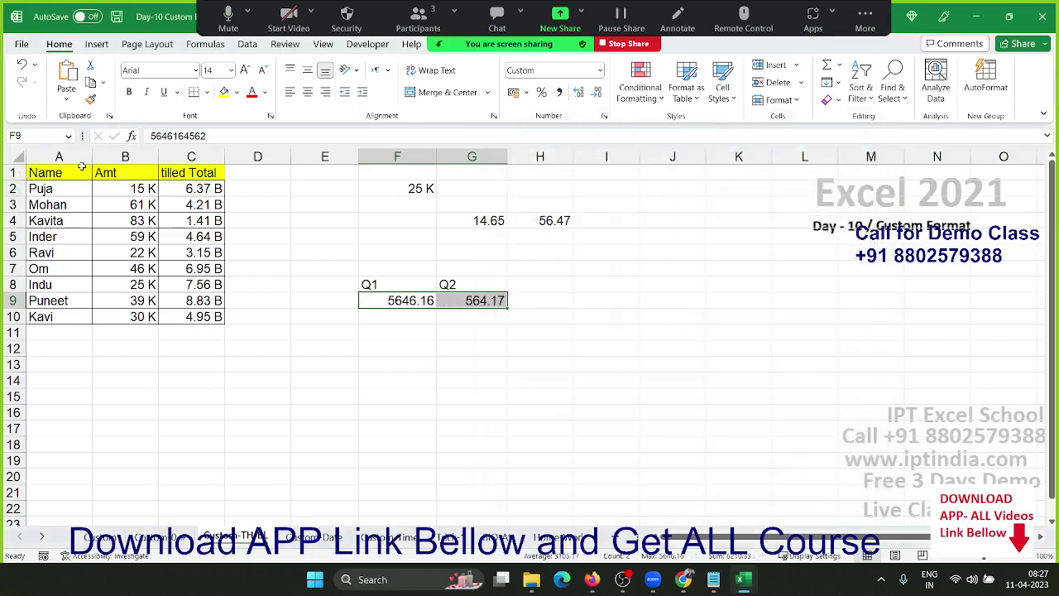
drag(116, 186, 188, 313)
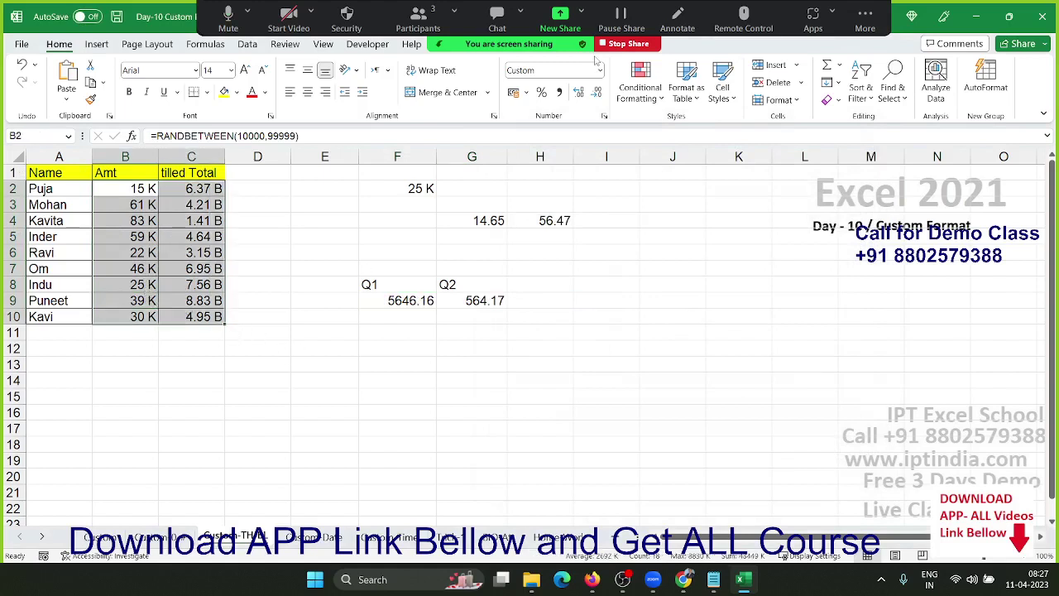
drag(153, 189, 145, 318)
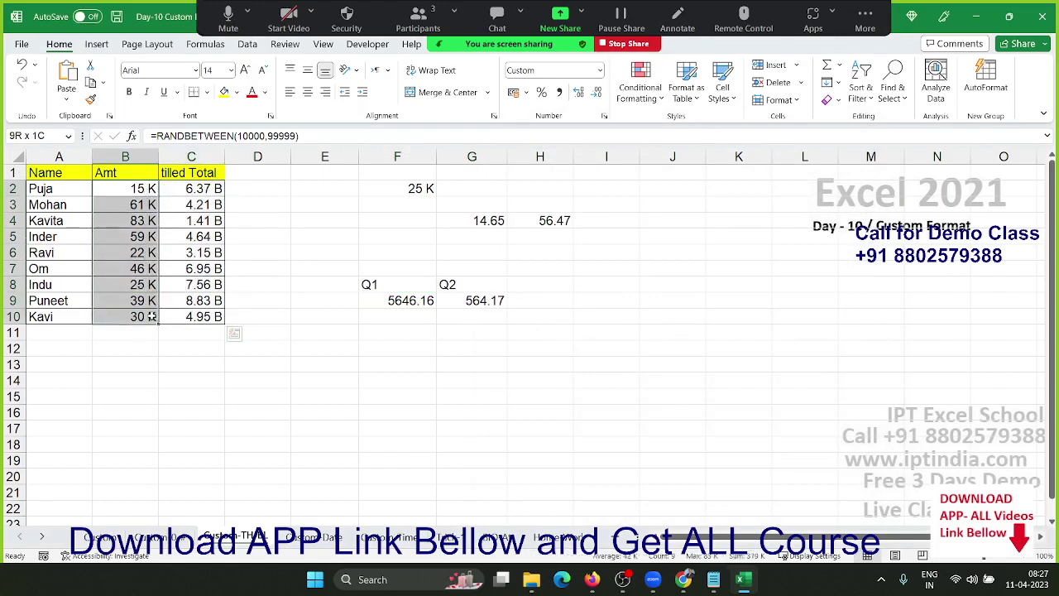
click(603, 115)
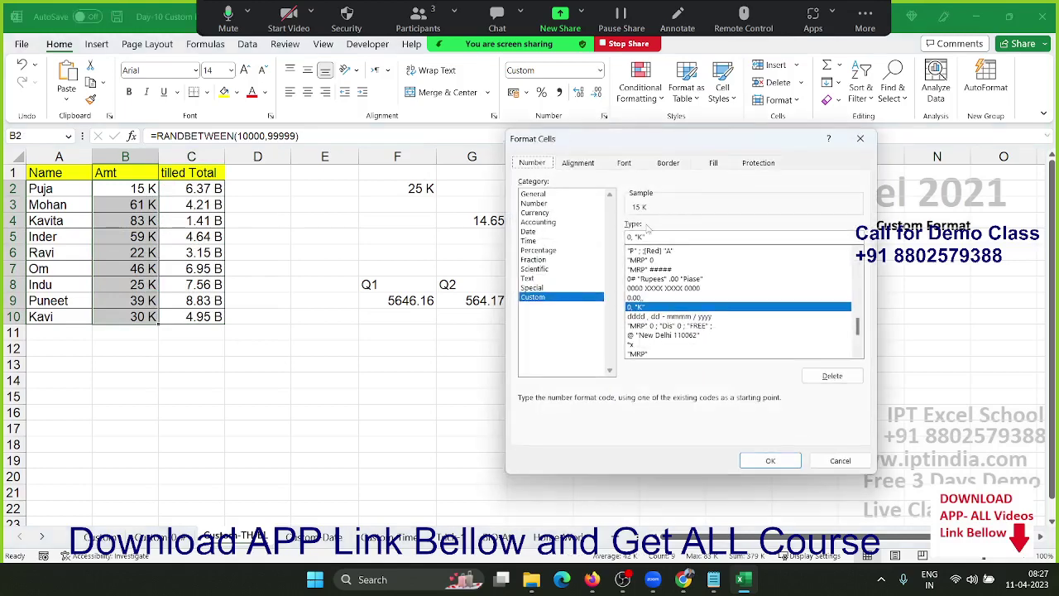
key(Return)
drag(190, 188, 190, 319)
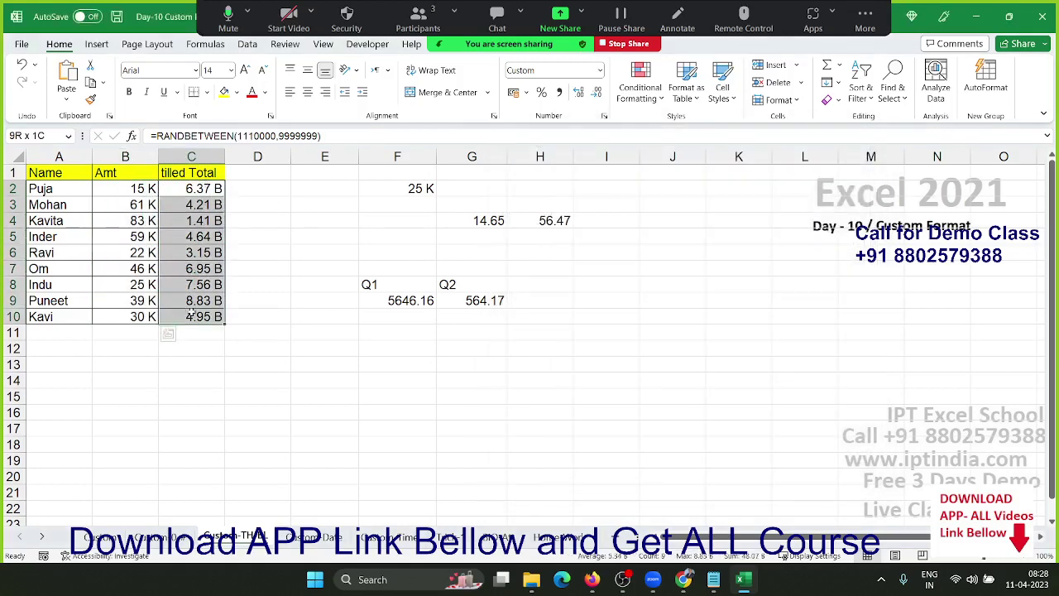
click(605, 117)
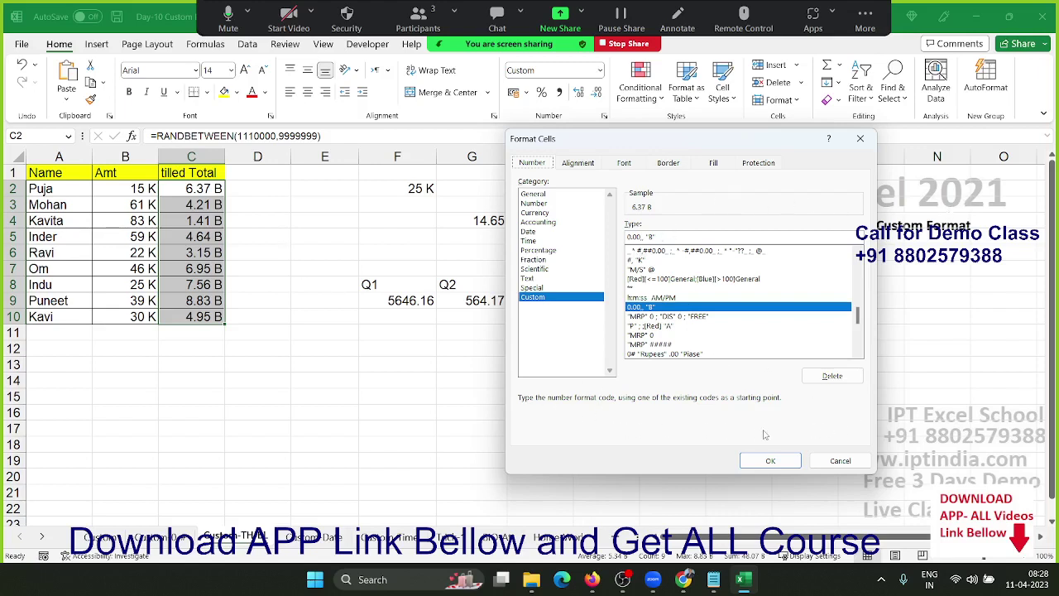
click(770, 460)
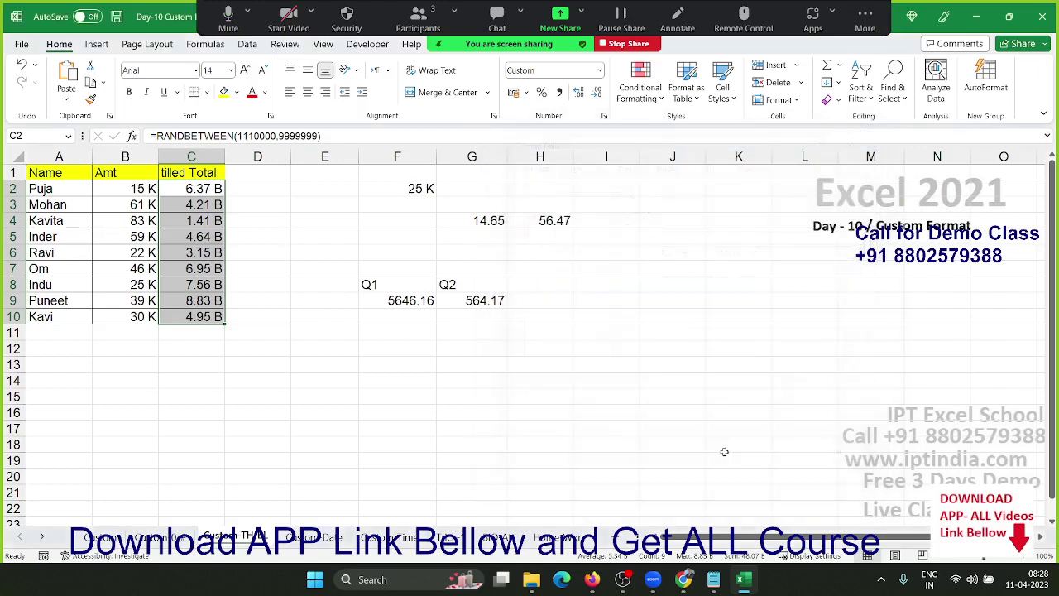
click(807, 224)
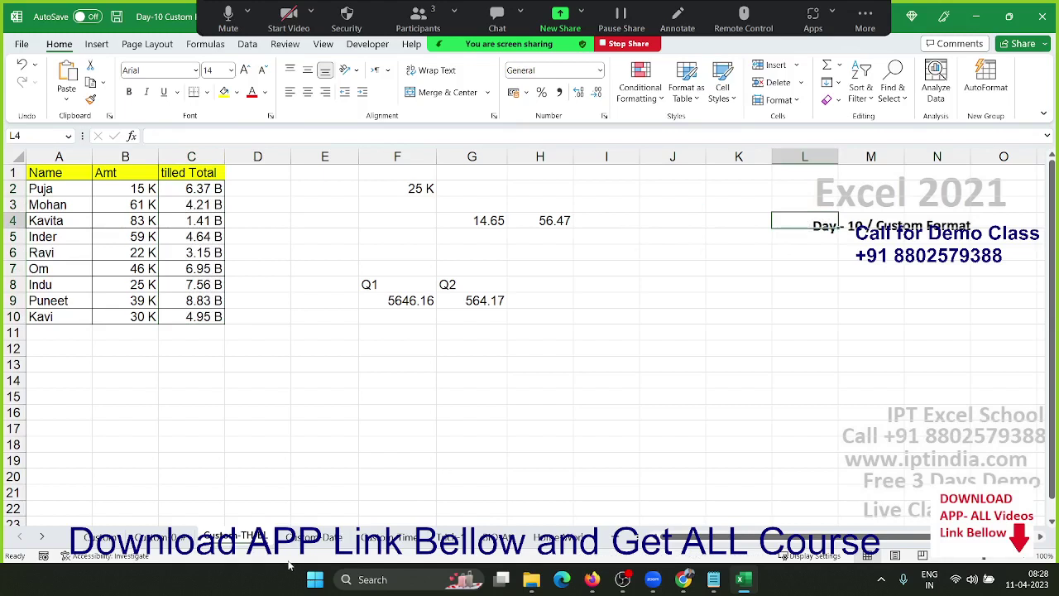
On the Custom Date sheet, reset the DOB and DOJ dates in B2:C8 to General serial numbers.
click(299, 538)
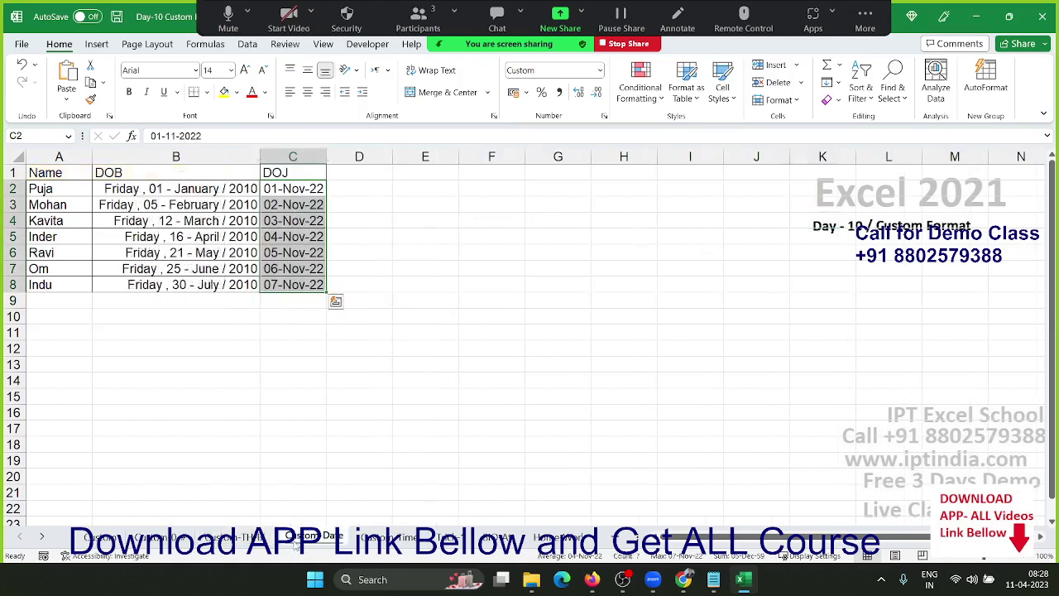
click(200, 316)
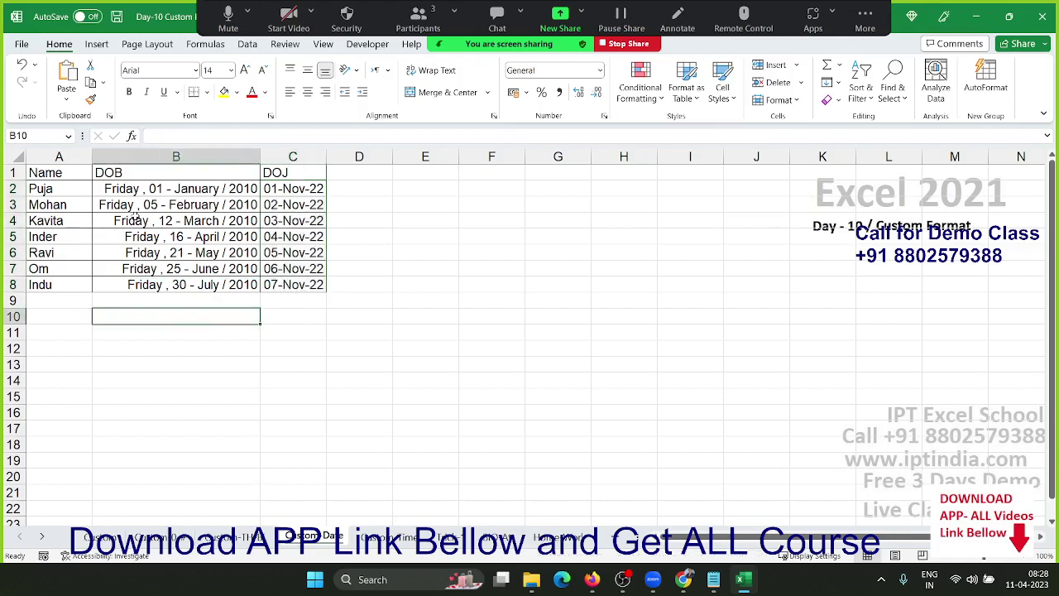
drag(124, 192, 157, 288)
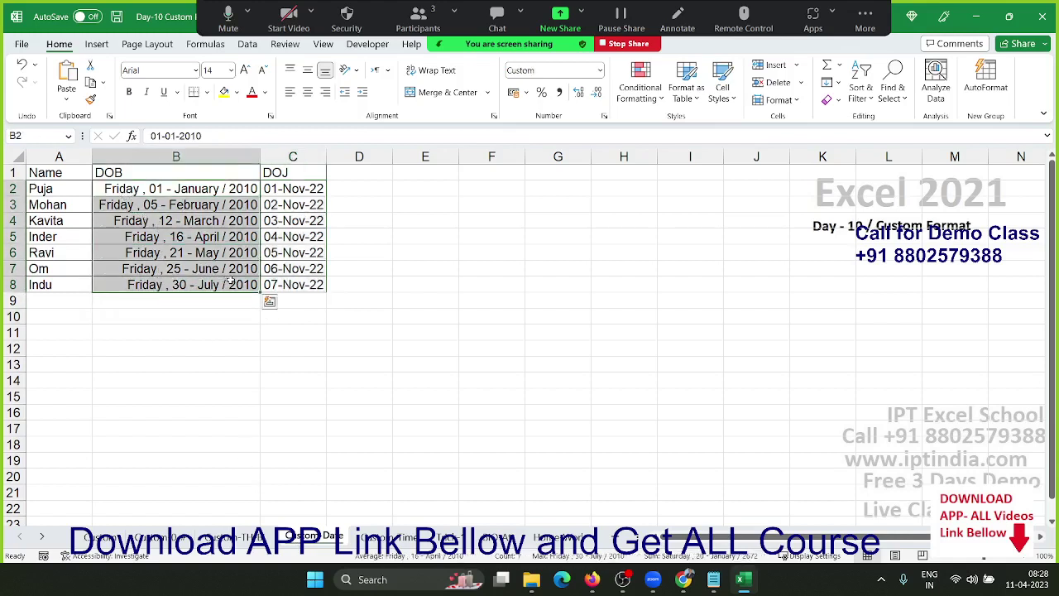
shift+click(317, 284)
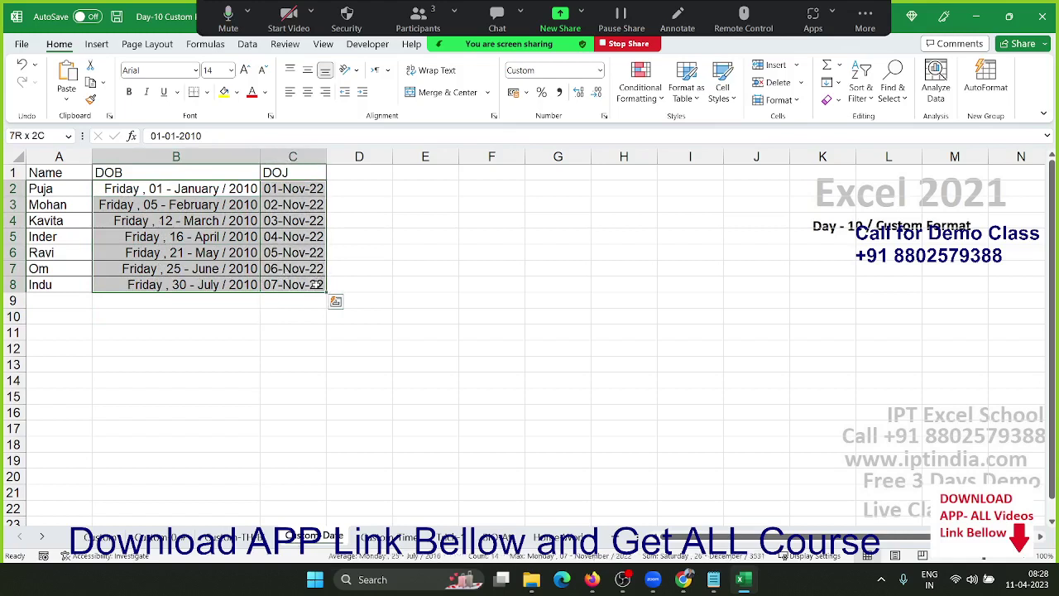
key(ctrl+shift+grave)
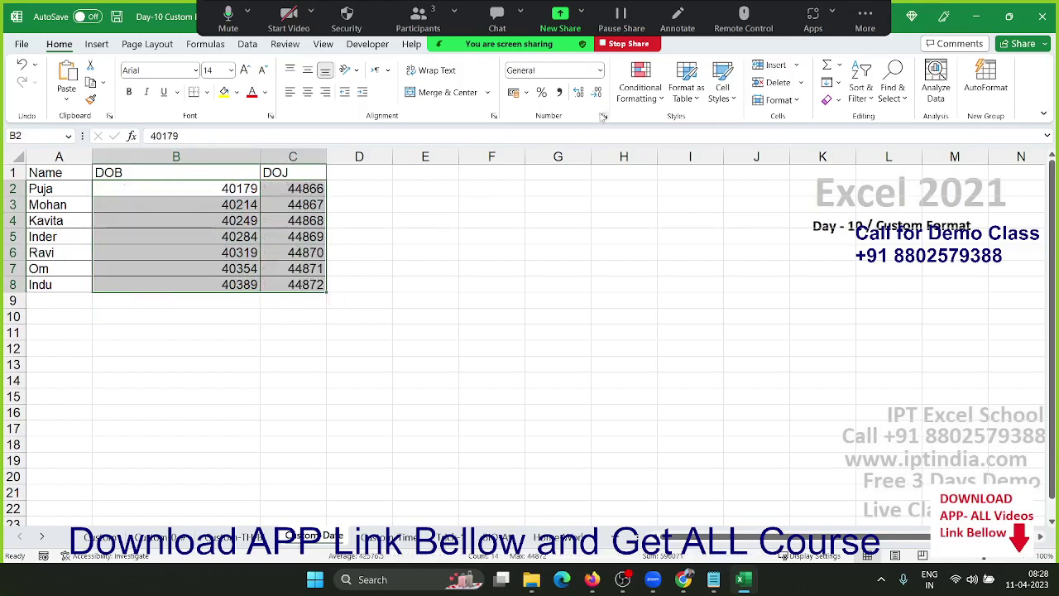
Browse the built-in Date formats for the selected dates, then start a Custom date code.
click(604, 116)
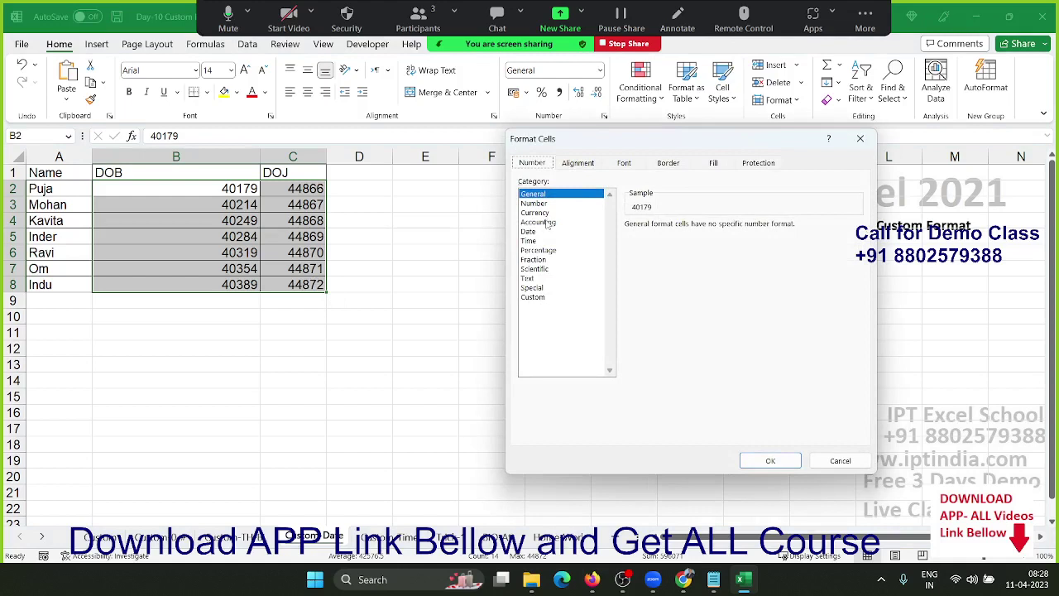
click(535, 232)
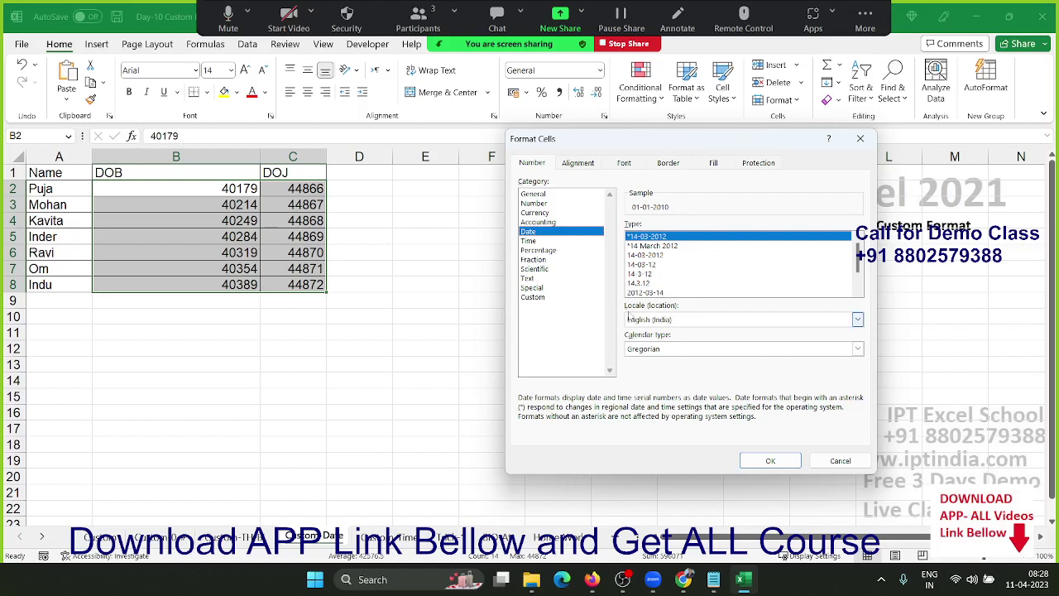
click(535, 297)
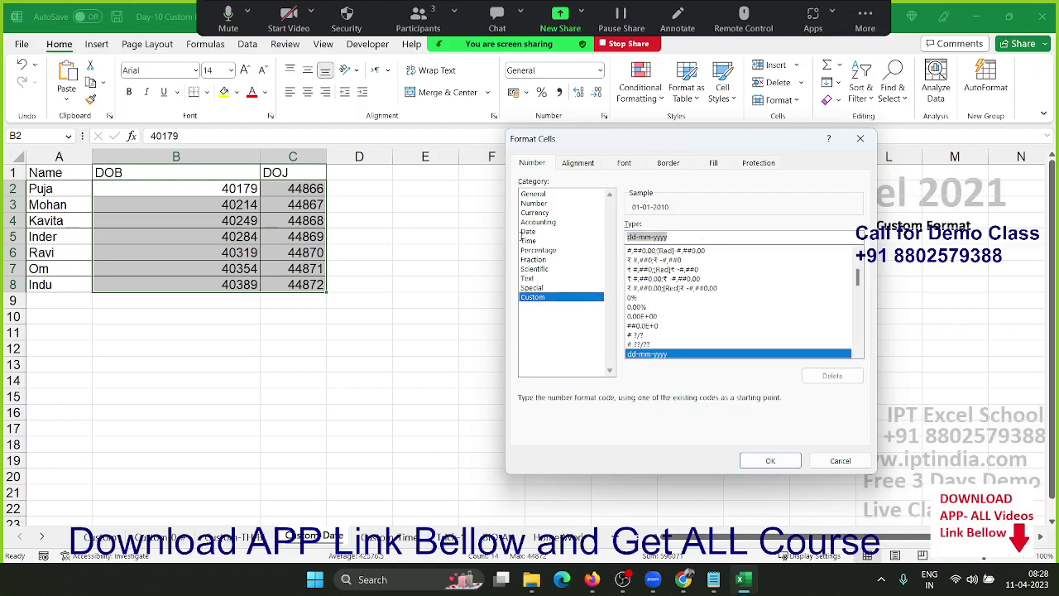
text(d)
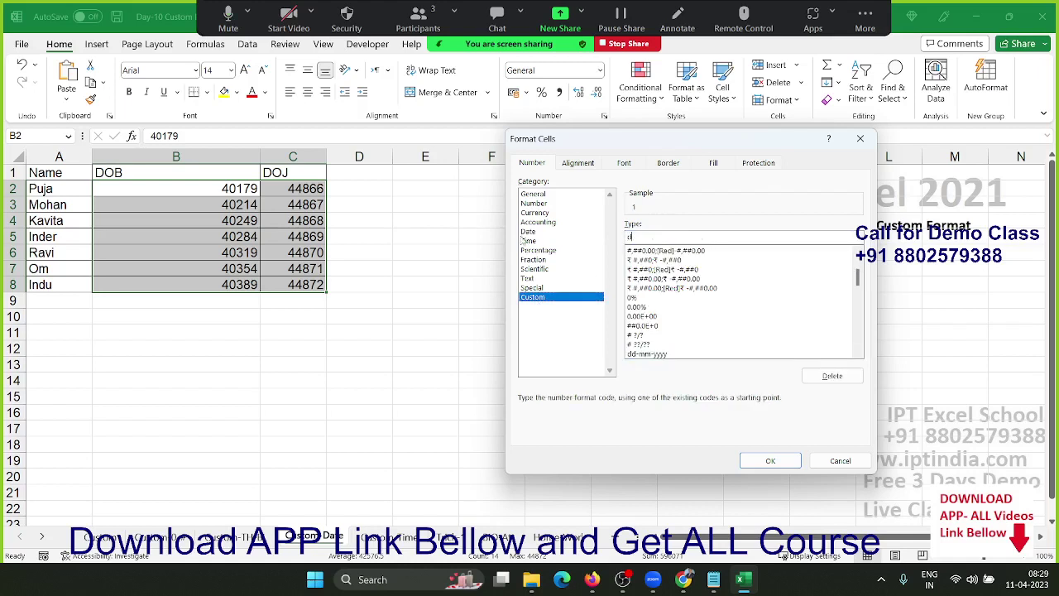
Discard the pending format and select the DOB dates in B2:B8 for a new Custom format.
key(Escape)
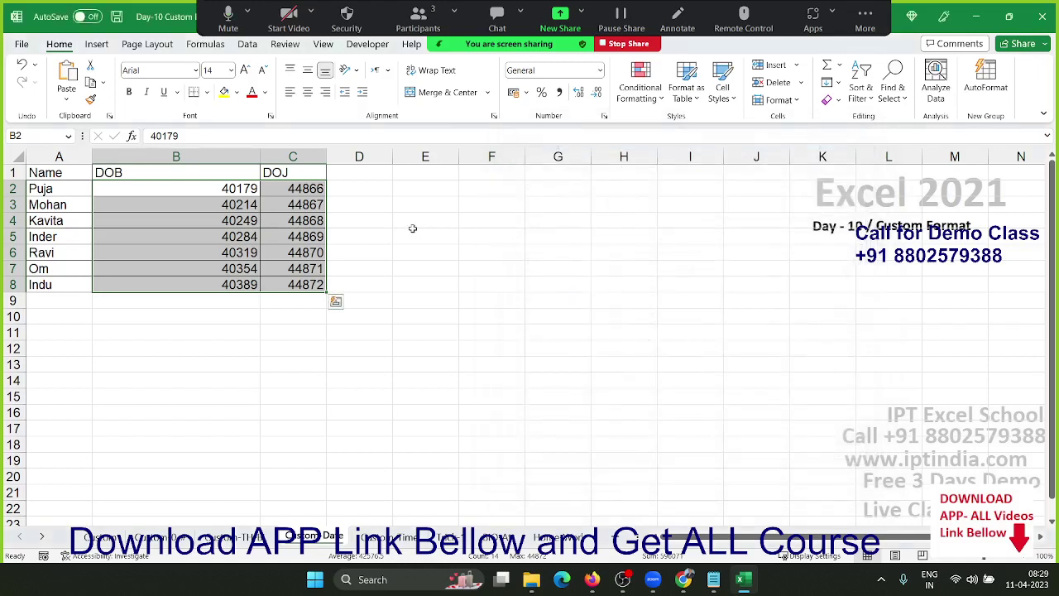
drag(245, 192, 243, 284)
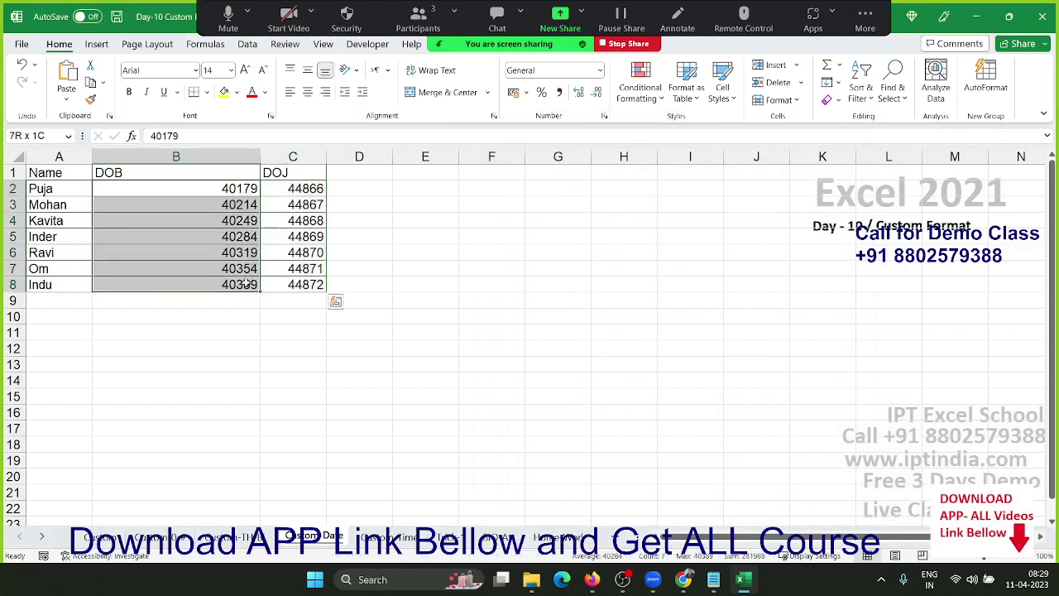
click(605, 116)
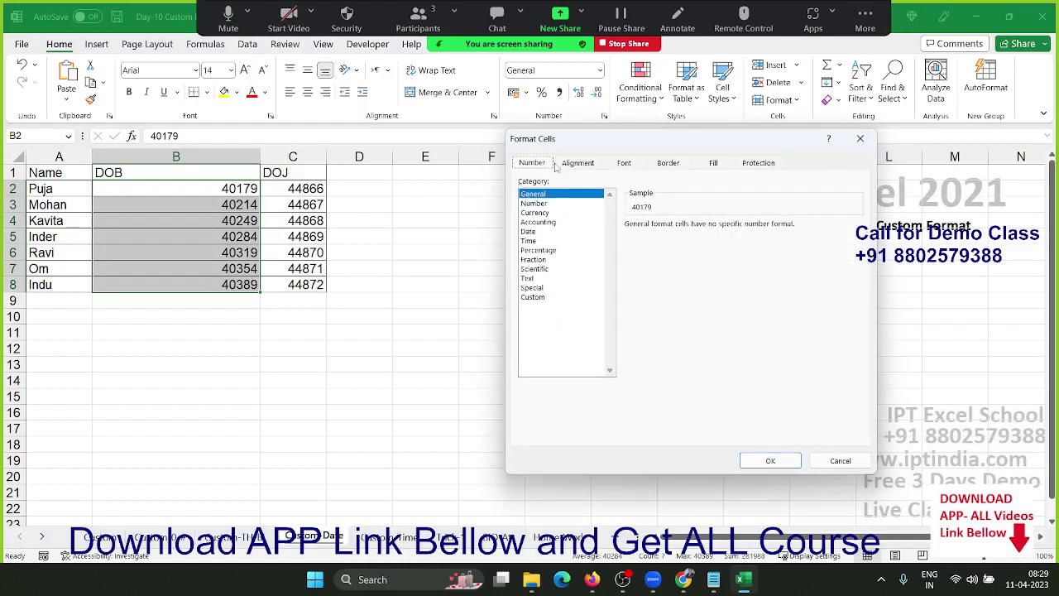
click(553, 297)
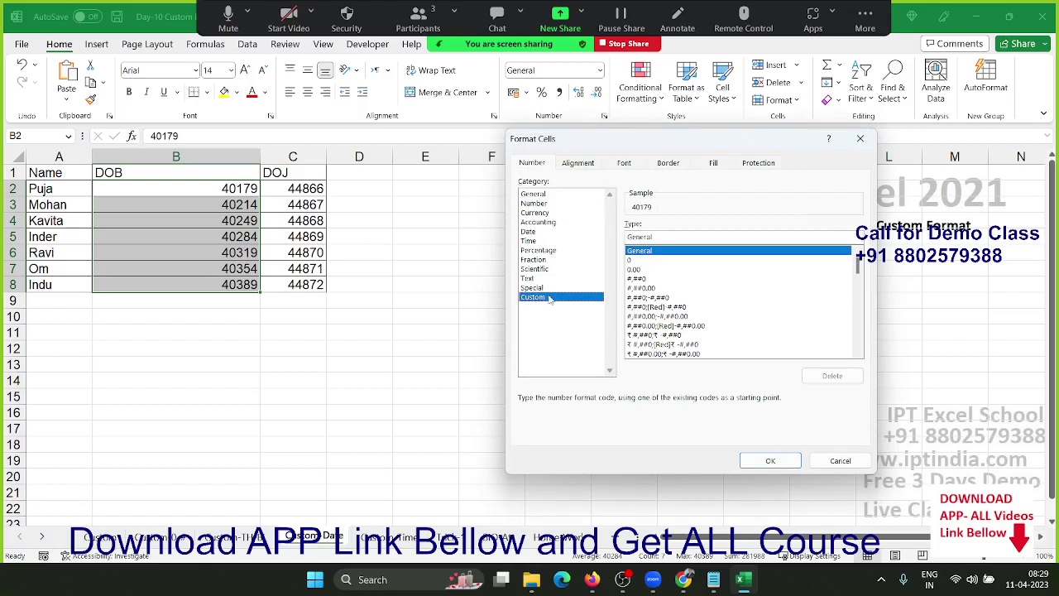
double_click(651, 237)
Apply format dddd - dd / mmmm - yyyy so DOB shows like Friday - 01 / January - 2010.
text(d)
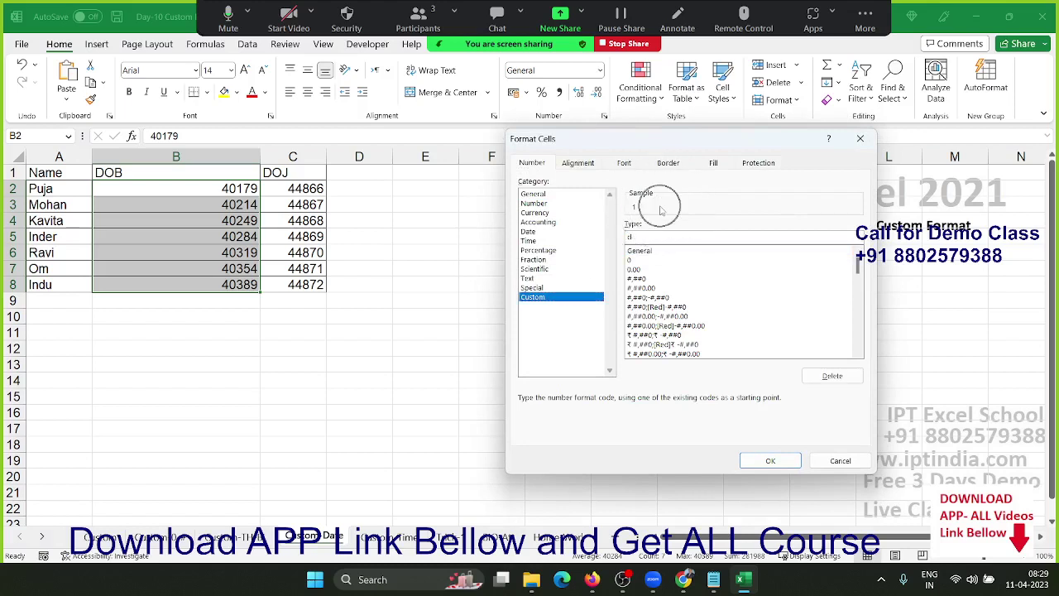
text(d)
text(d)
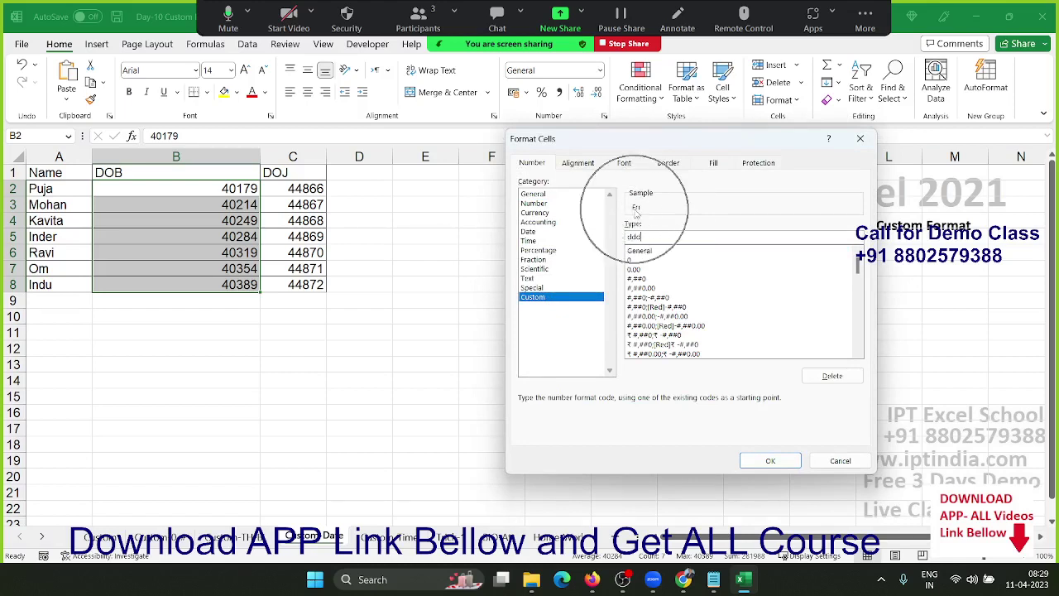
text(d)
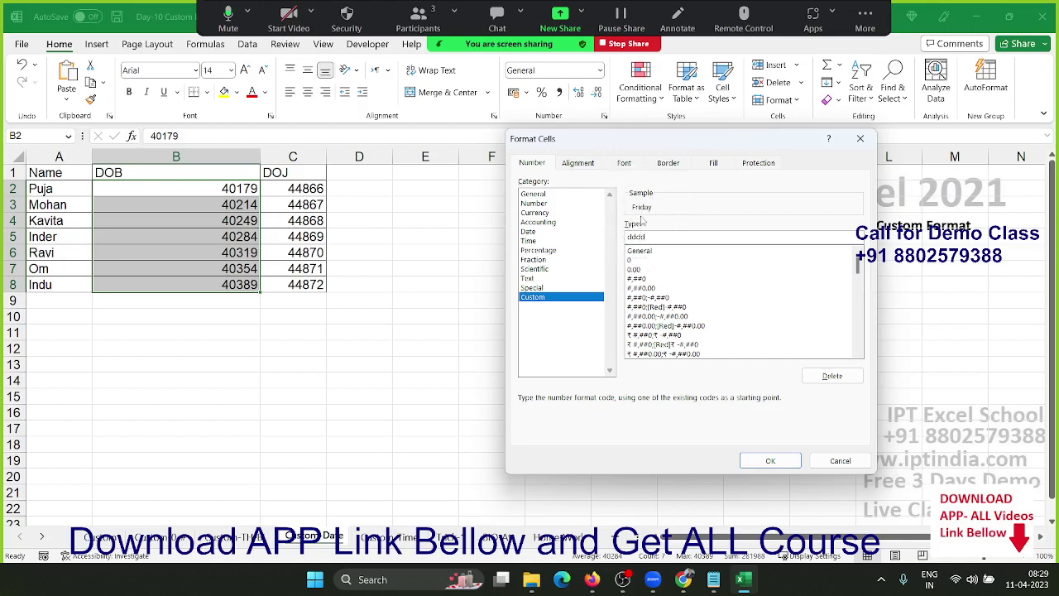
text(d)
key(BackSpace)
text(01)
key(BackSpace)
key(BackSpace)
key(BackSpace)
text(dd / )
text(m)
text(m)
text(mm )
text(- )
text(yy)
key(Return)
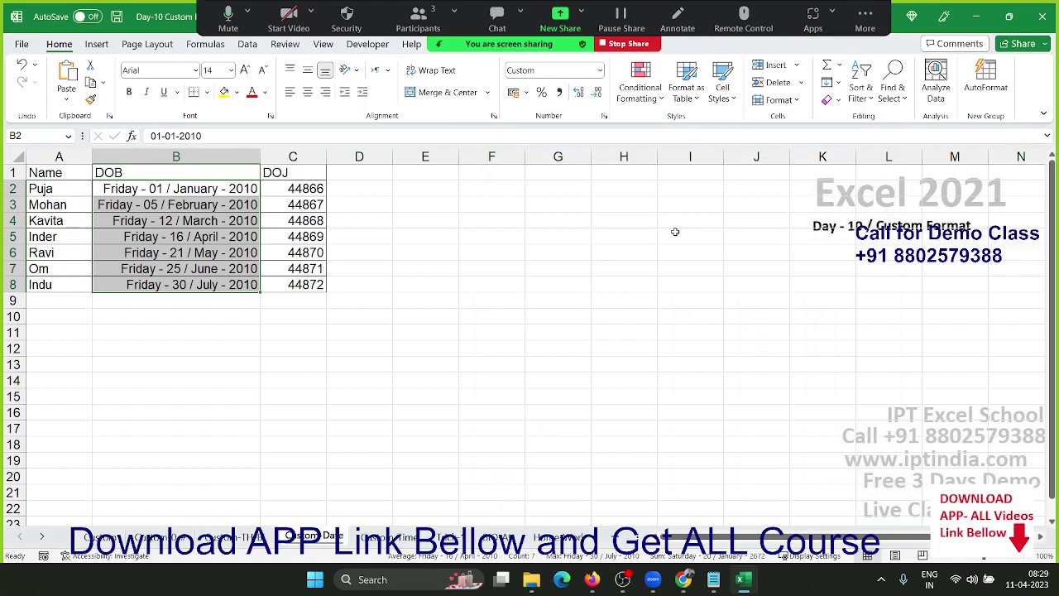
key(Right)
Format the DOJ dates in C2:C8 as dd-MMM-yy (01-Nov-22), then go to the Custom Time sheet.
key(ctrl+shift+Down)
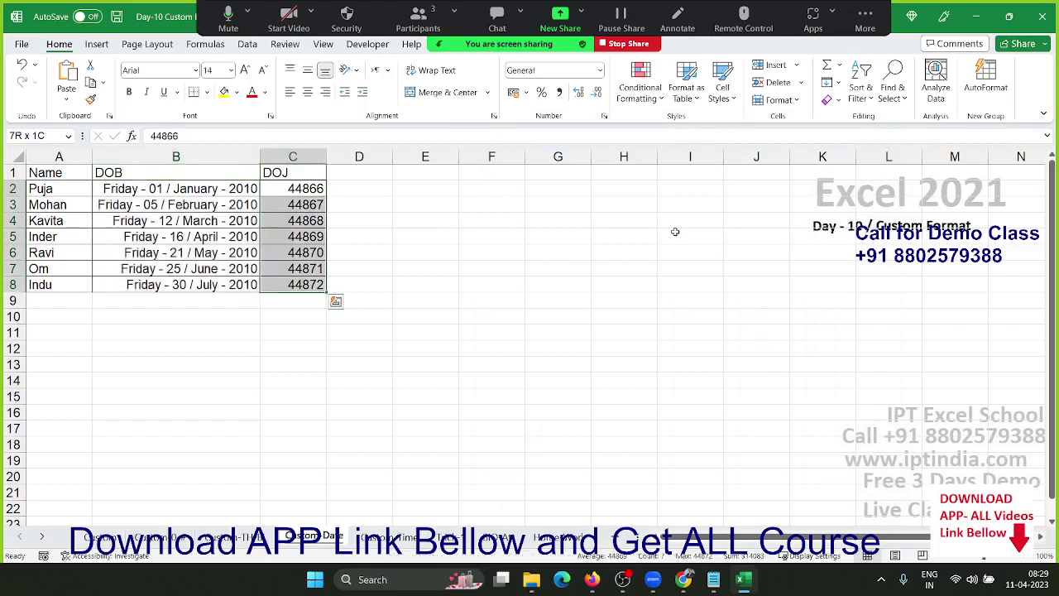
click(603, 117)
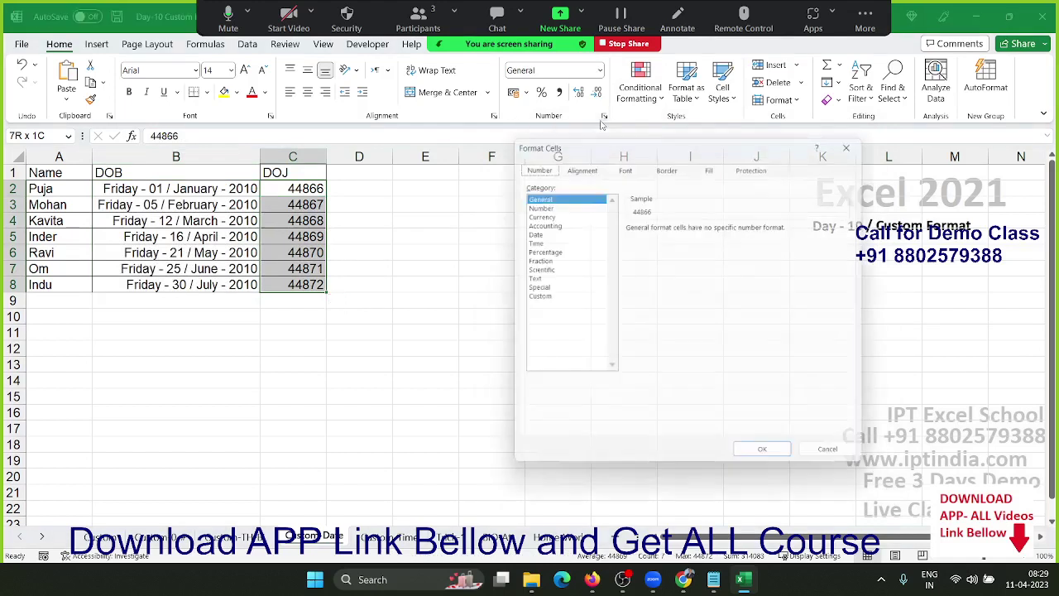
click(535, 297)
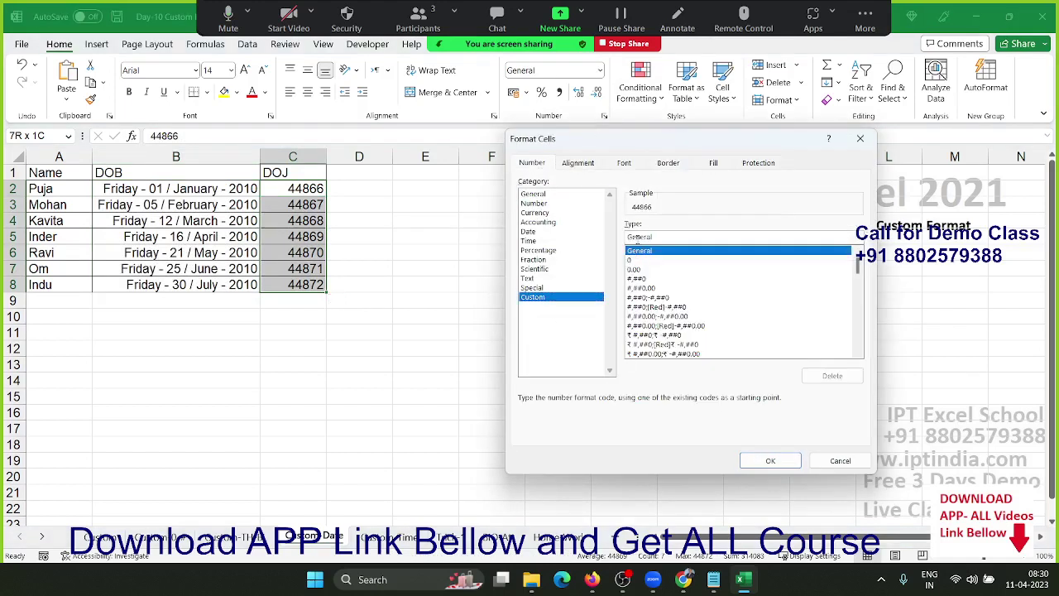
text(d)
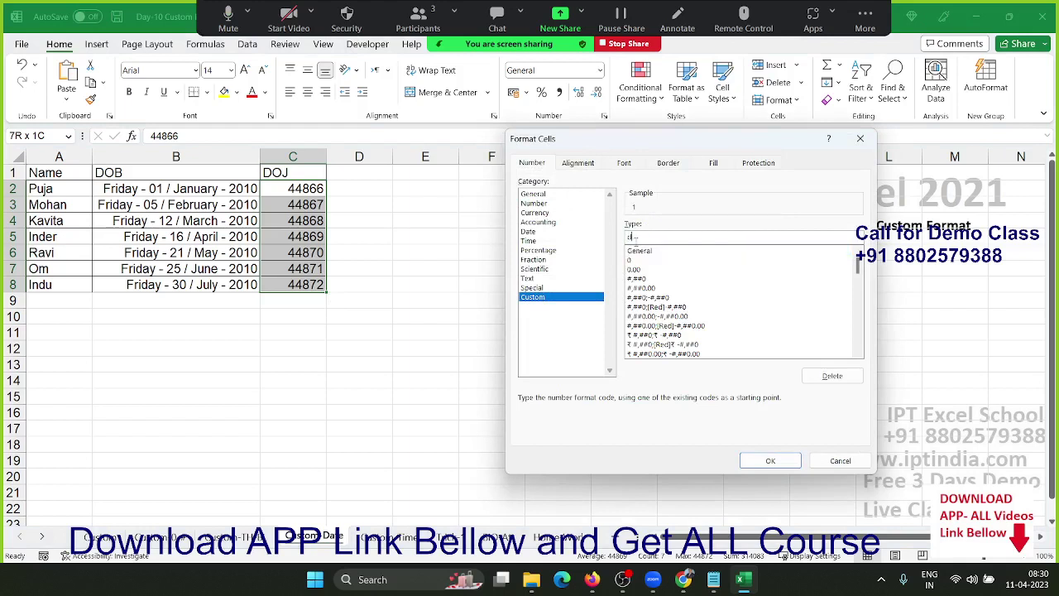
text(d)
text(MMM)
text(-y)
text(y)
key(Return)
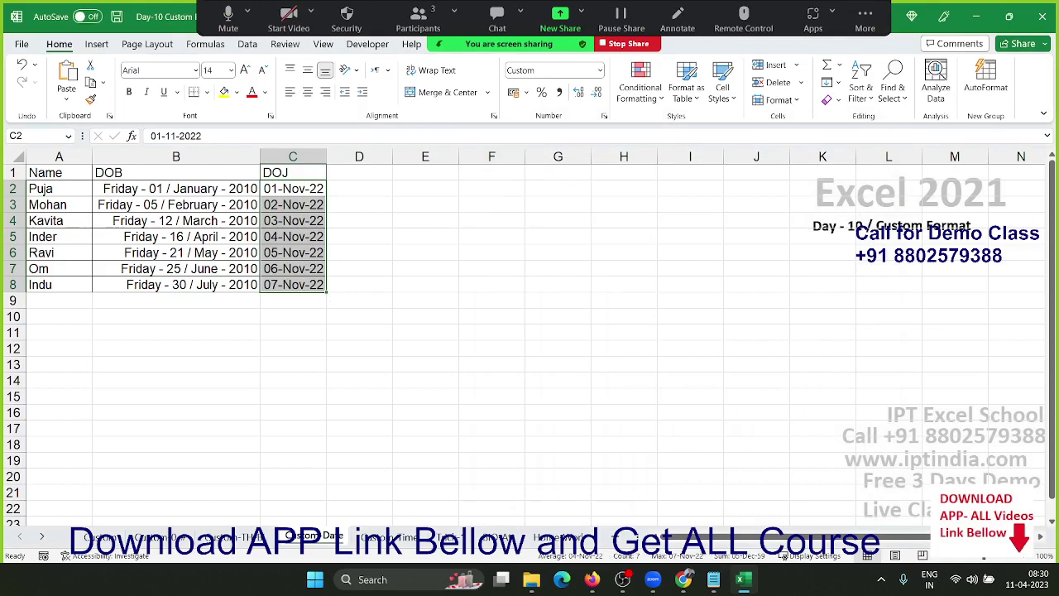
click(409, 538)
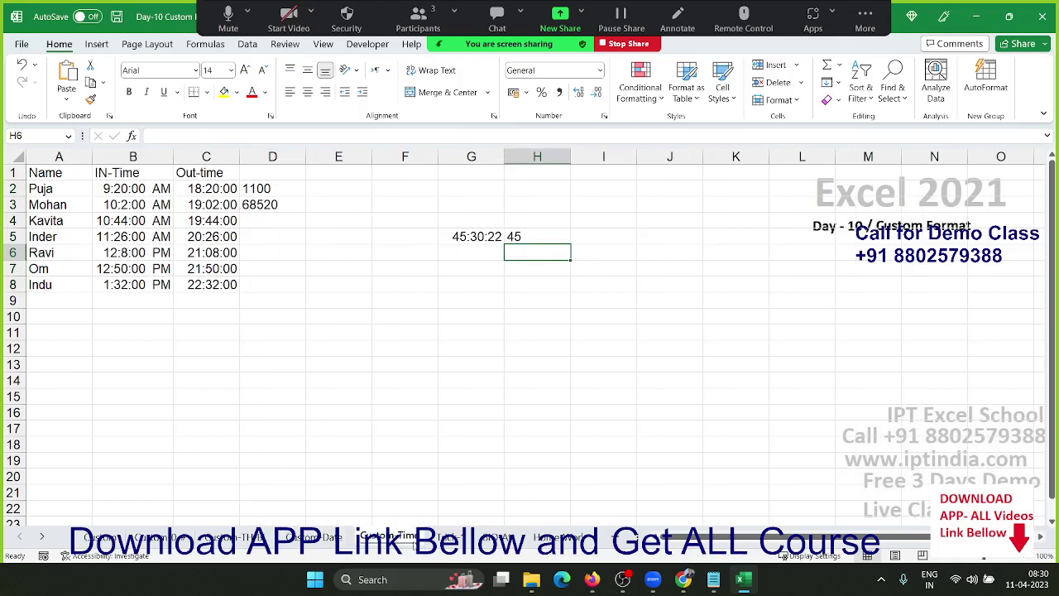
click(231, 331)
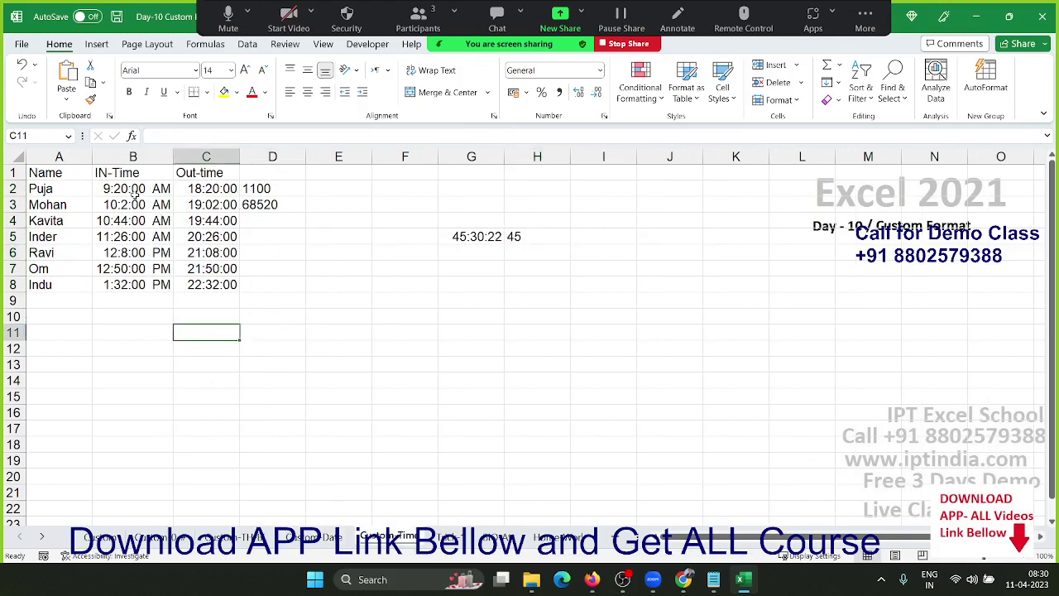
drag(133, 192, 128, 285)
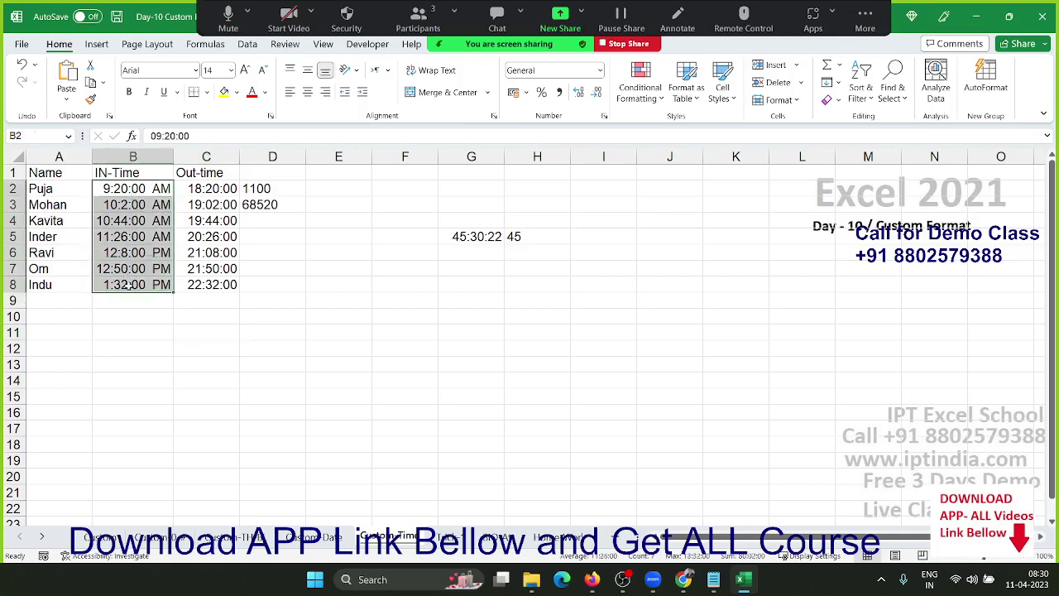
click(604, 117)
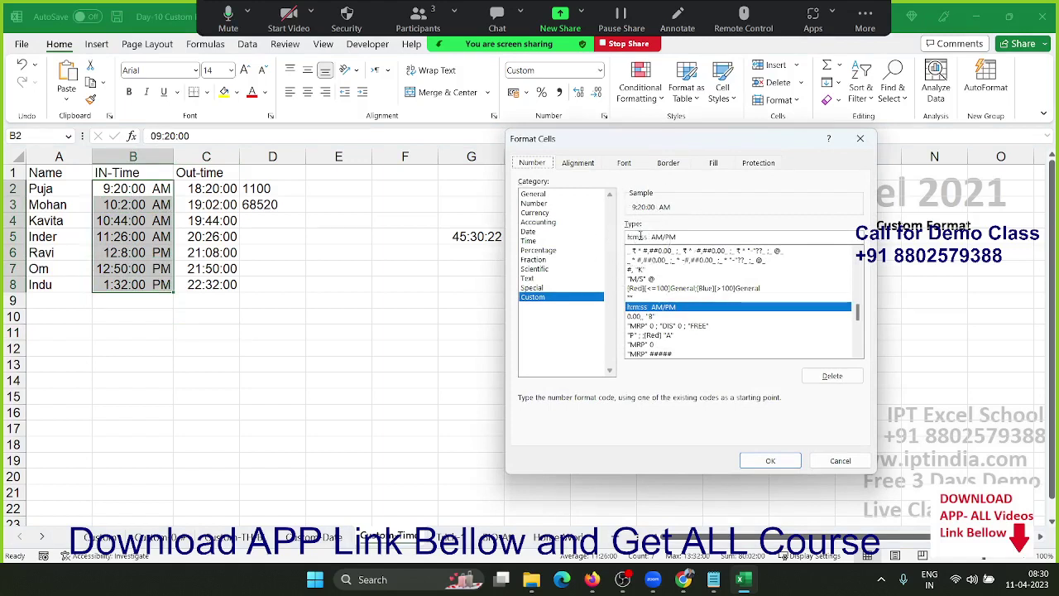
click(650, 237)
text(.)
click(836, 461)
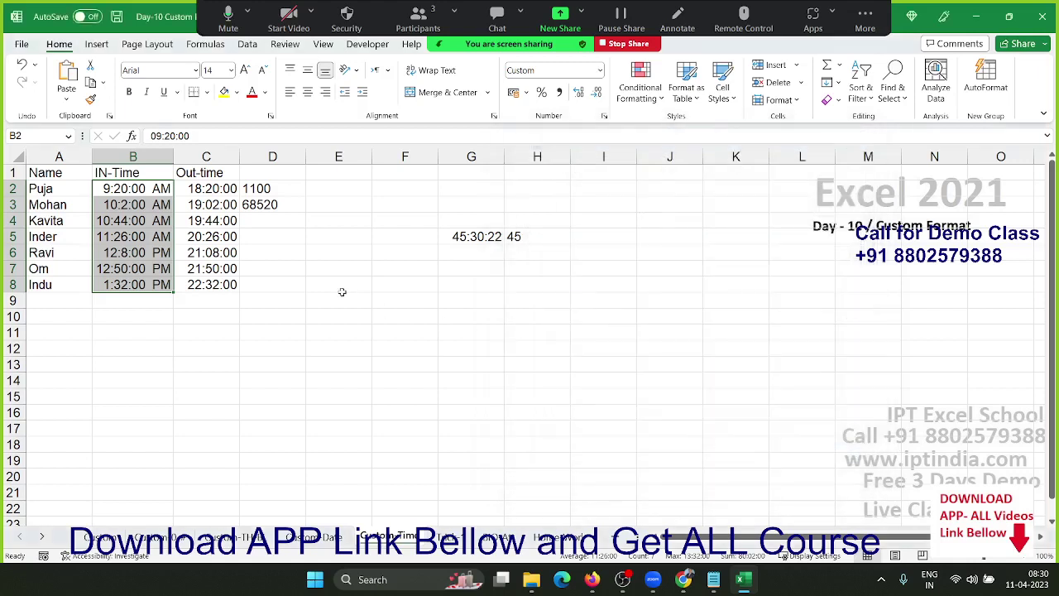
mouse_move(203, 283)
mouse_down()
mouse_move(172, 180)
mouse_move(189, 189)
mouse_up()
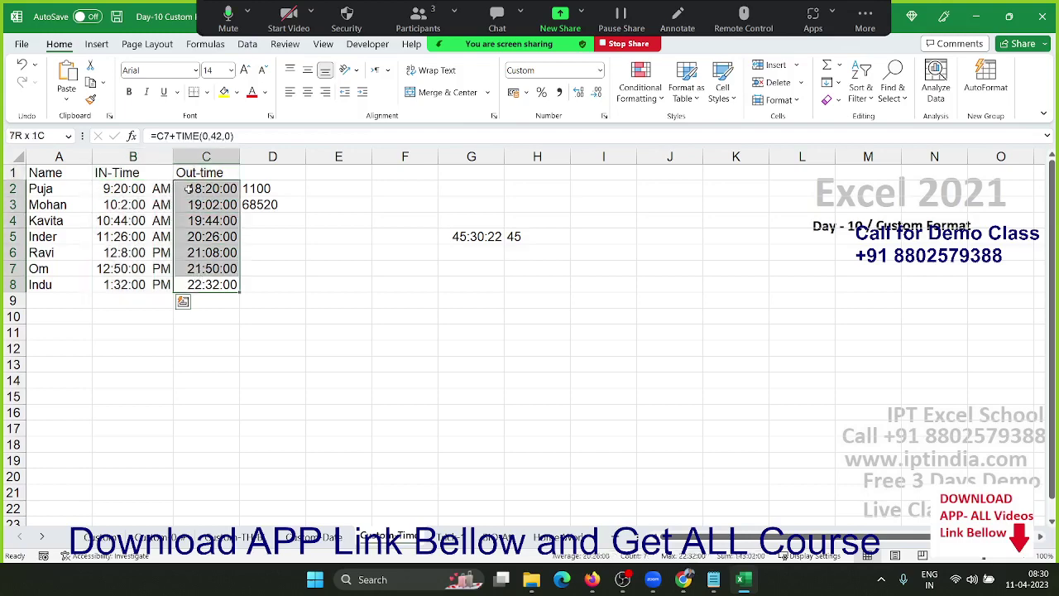
click(605, 117)
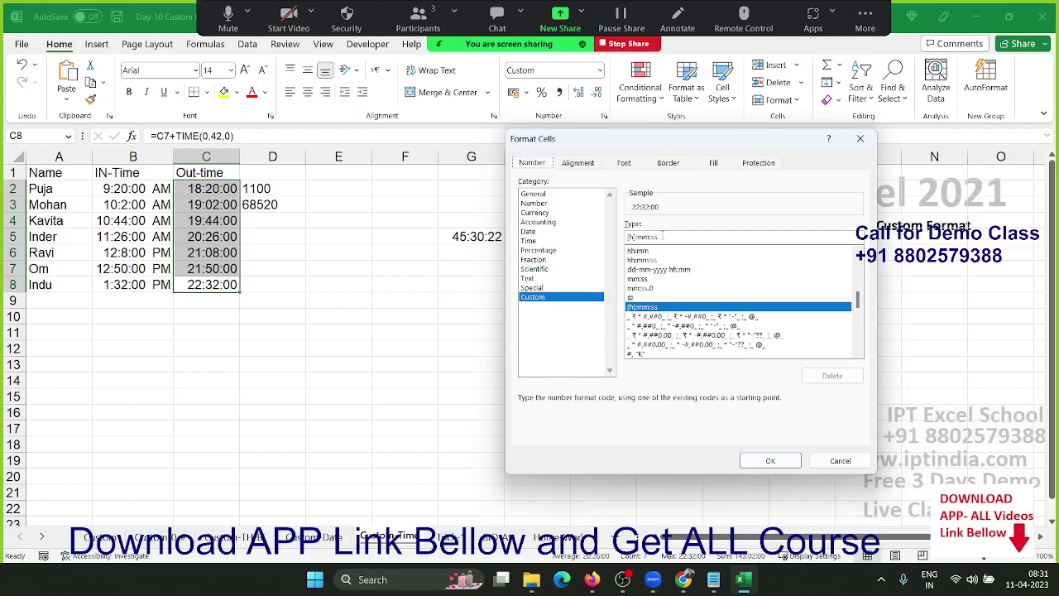
key(Return)
key(Right)
Clear D2:D3 and enter =TEXT(C2,"[m]") in D2, showing the out-time as 1100 minutes.
key(Up)
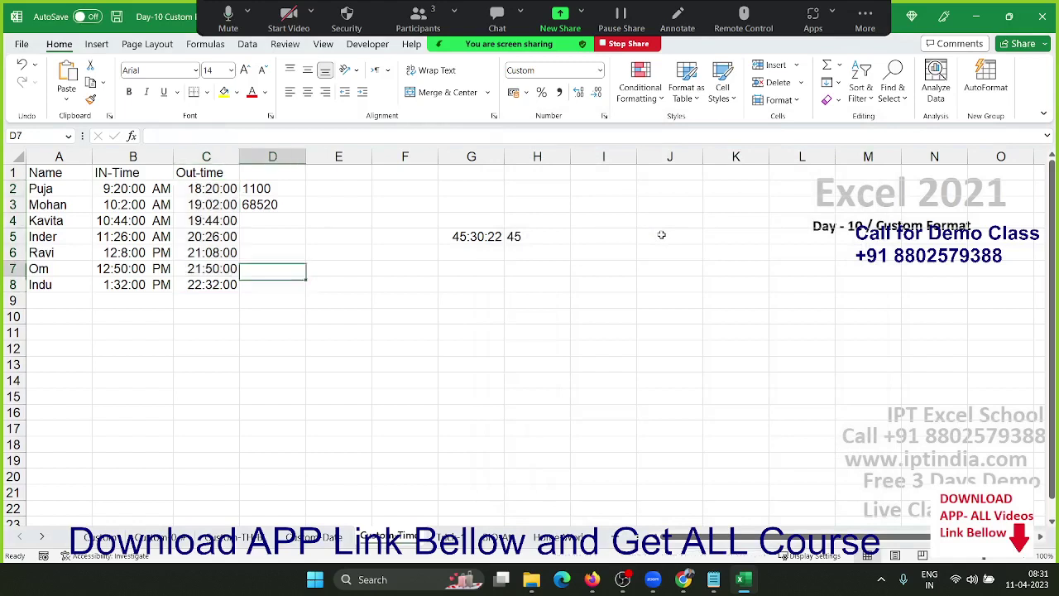
key(Up)
key(Up)
key(Up)
key(Up)
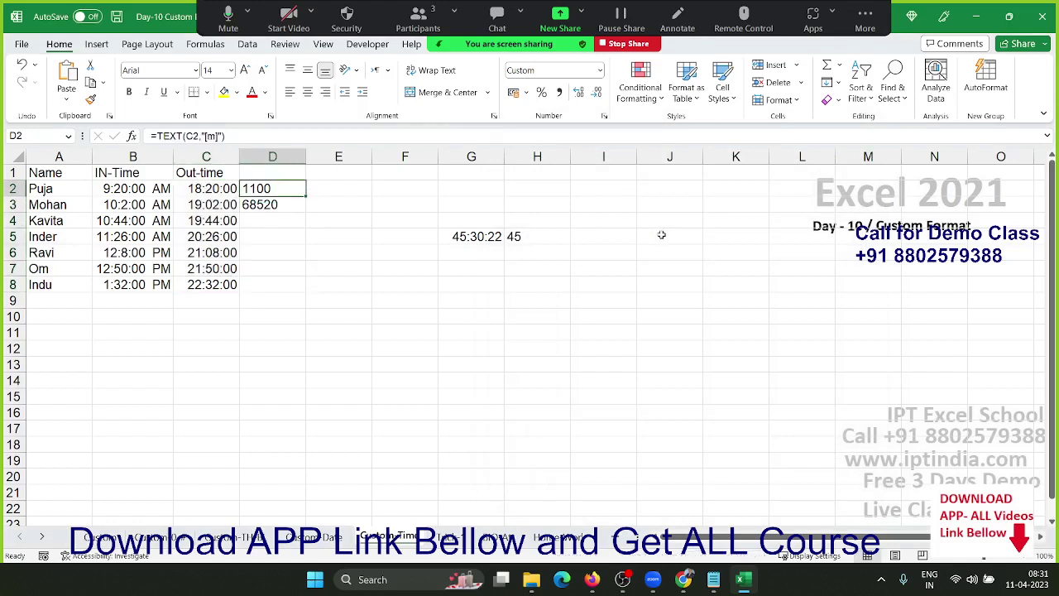
key(shift+Down)
key(Delete)
key(Left)
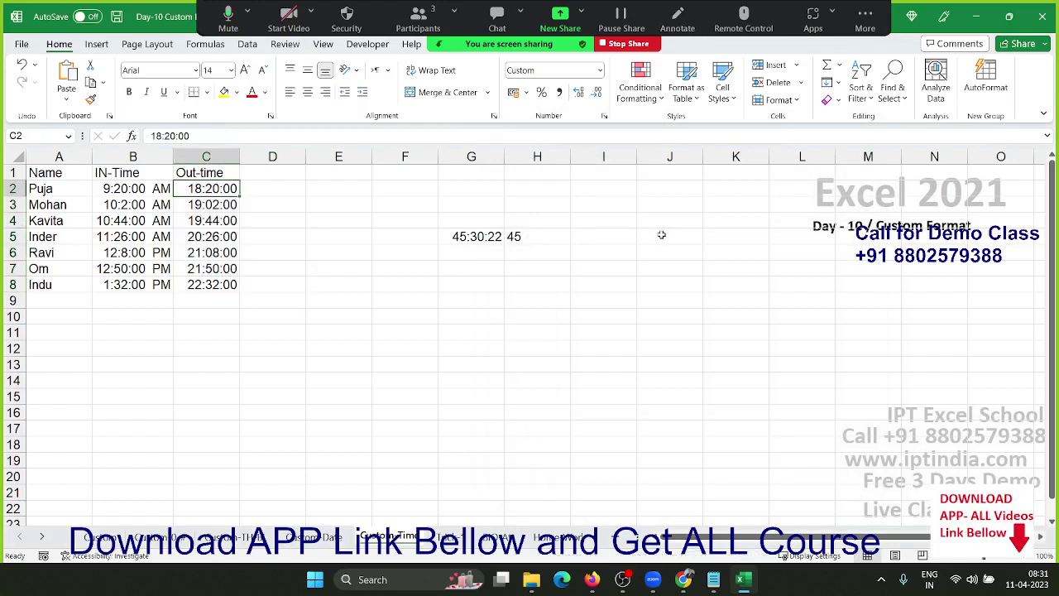
key(Right)
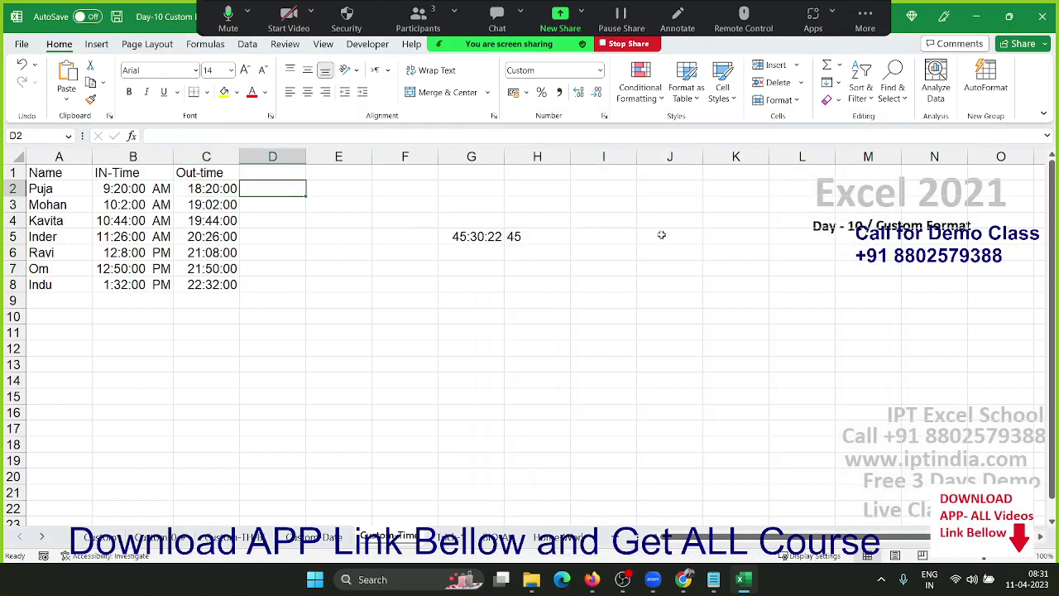
text(=te)
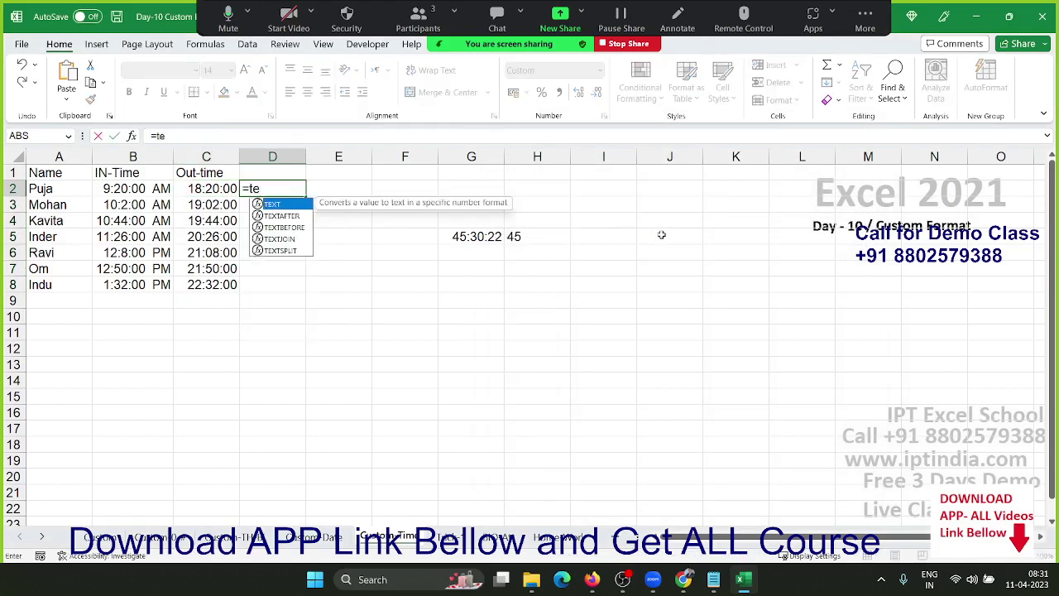
key(Tab)
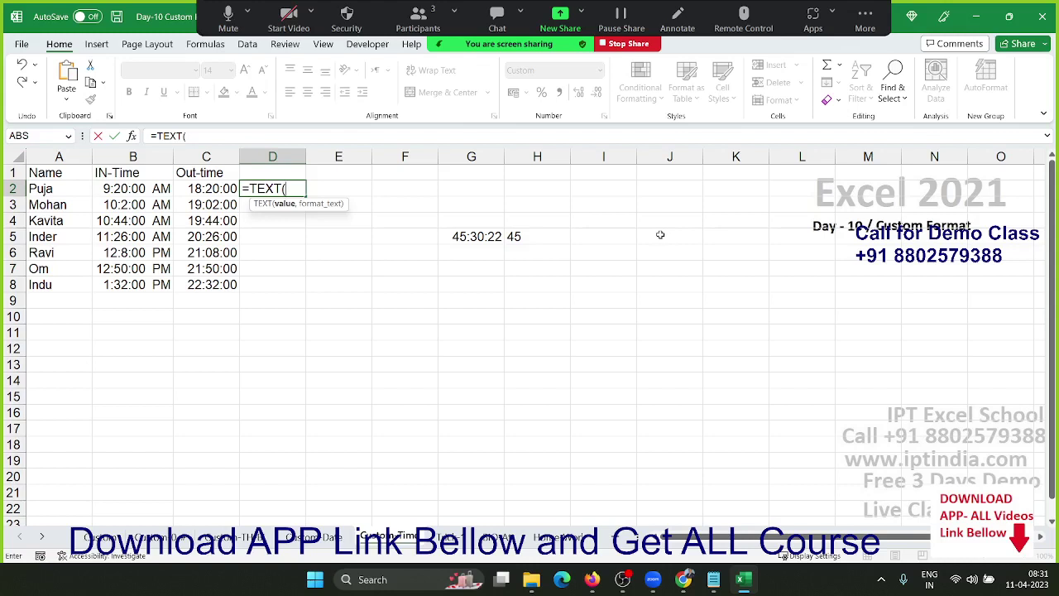
key(Left)
text(,")
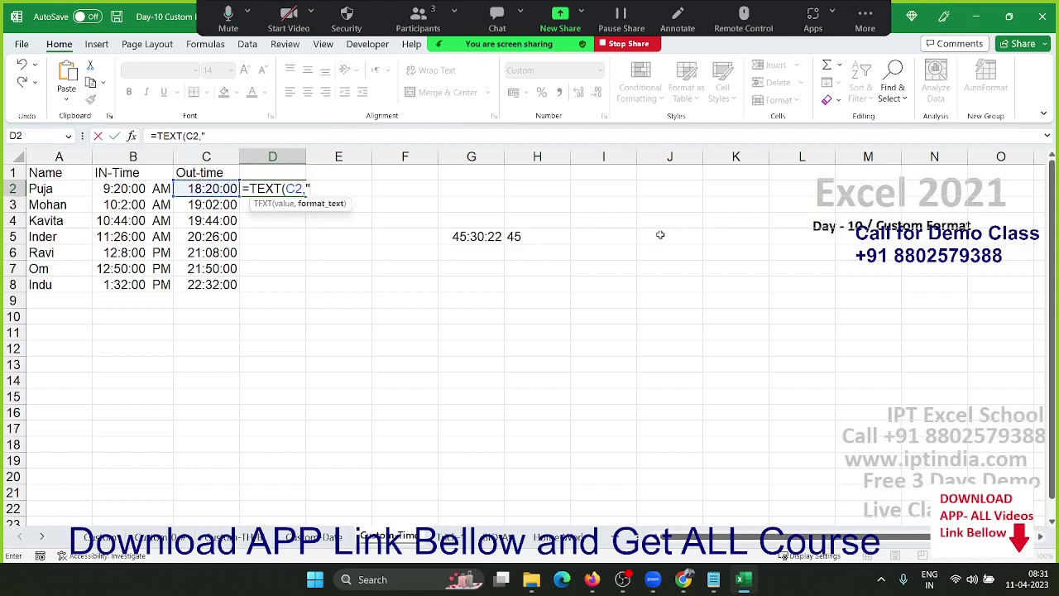
text(ddd)
key(BackSpace)
key(BackSpace)
key(BackSpace)
text([)
text(m])
text("))
key(Return)
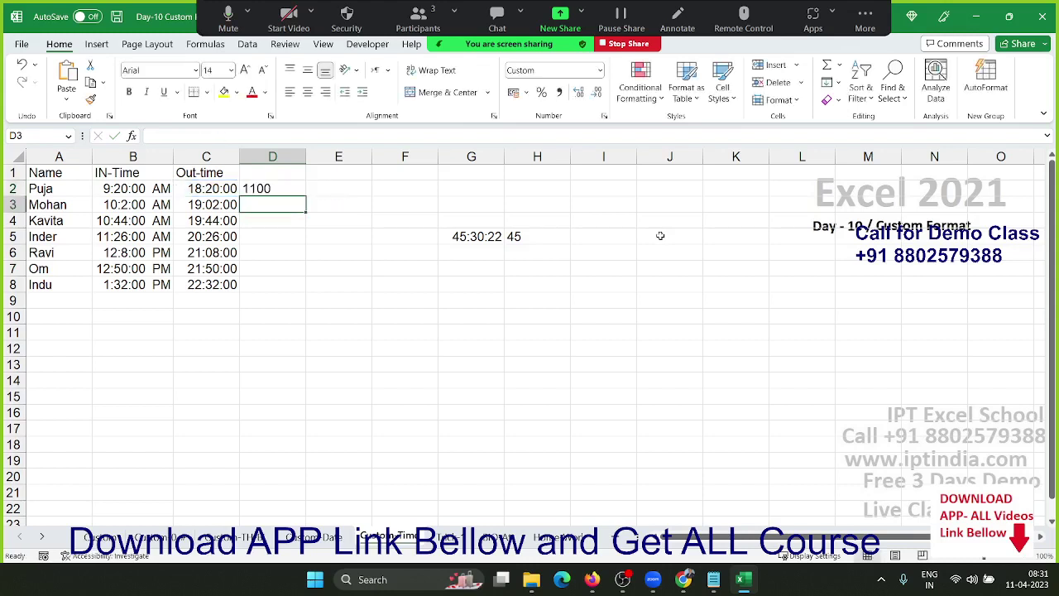
Enter =TEXT(C3,"[s]") in D3 to show the out-time as 68520 seconds.
text(=TEXT()
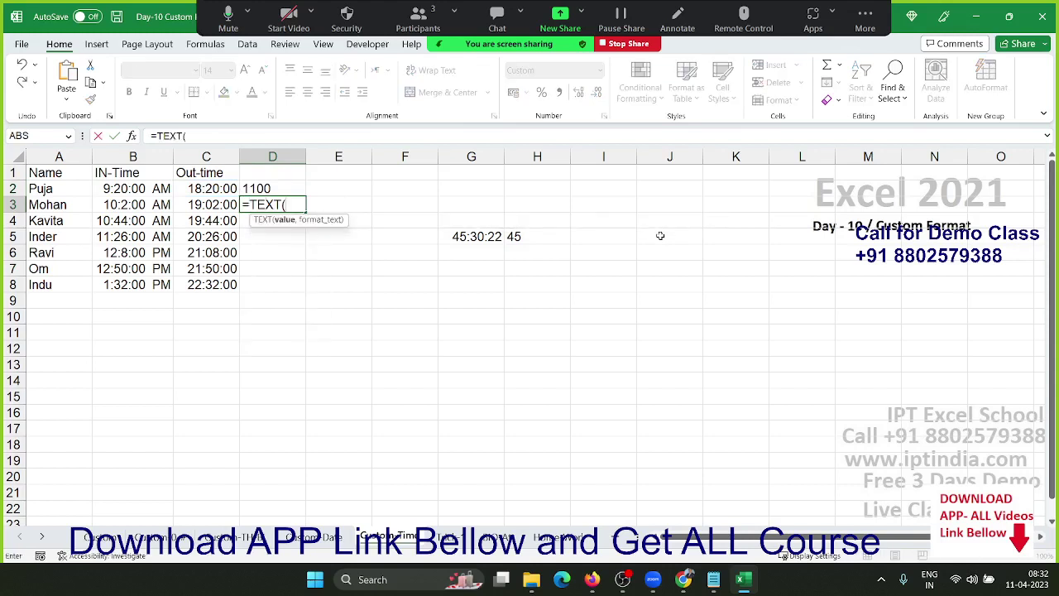
key(Left)
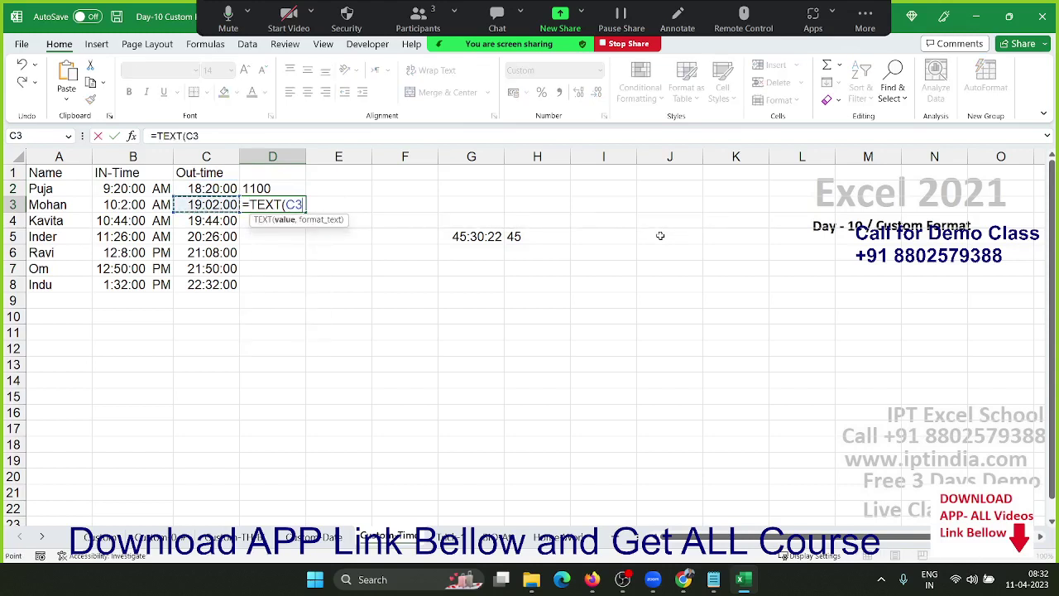
text(,"[)
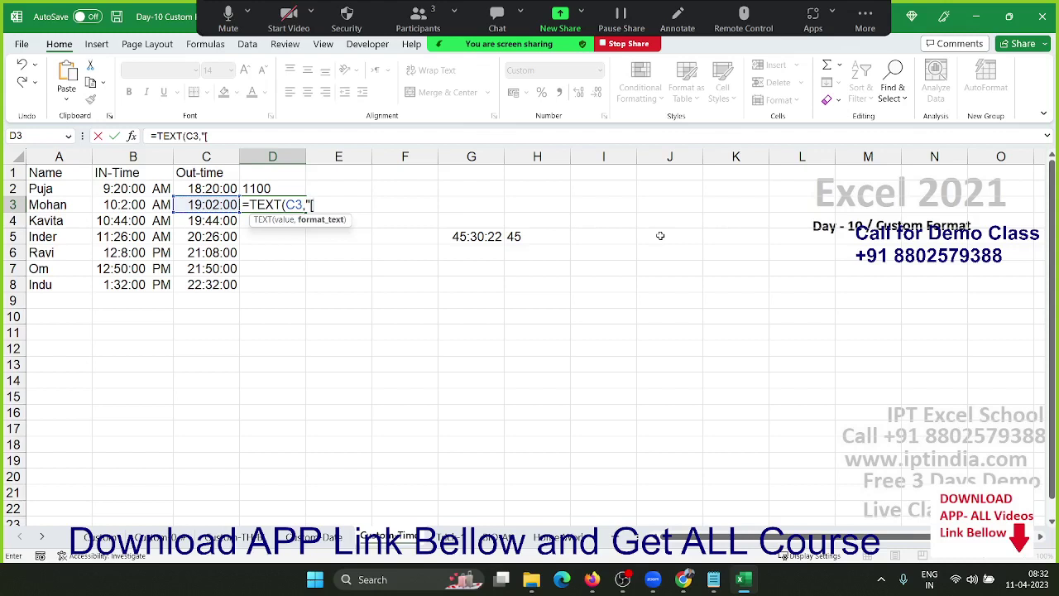
text(h)
key(BackSpace)
text(s)
text(])
text(")
key(Return)
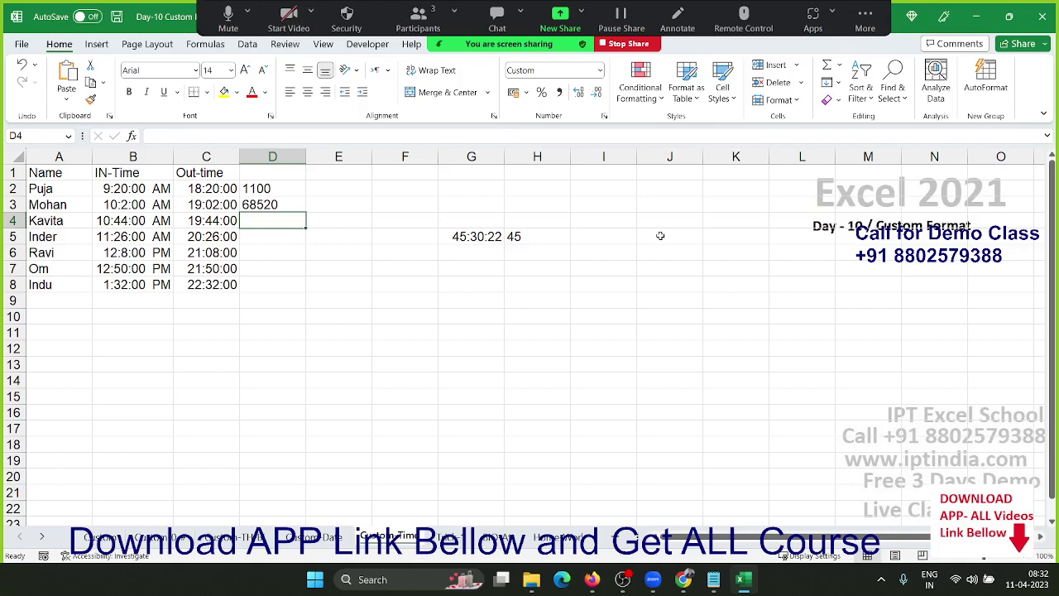
key(Right)
key(Right)
key(Right)
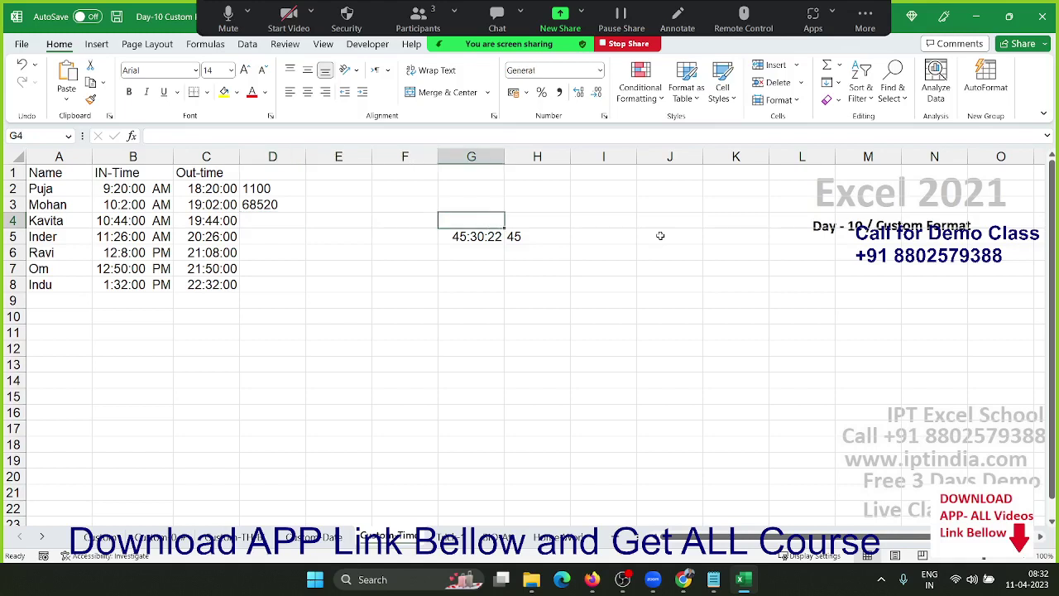
key(Right)
key(Down)
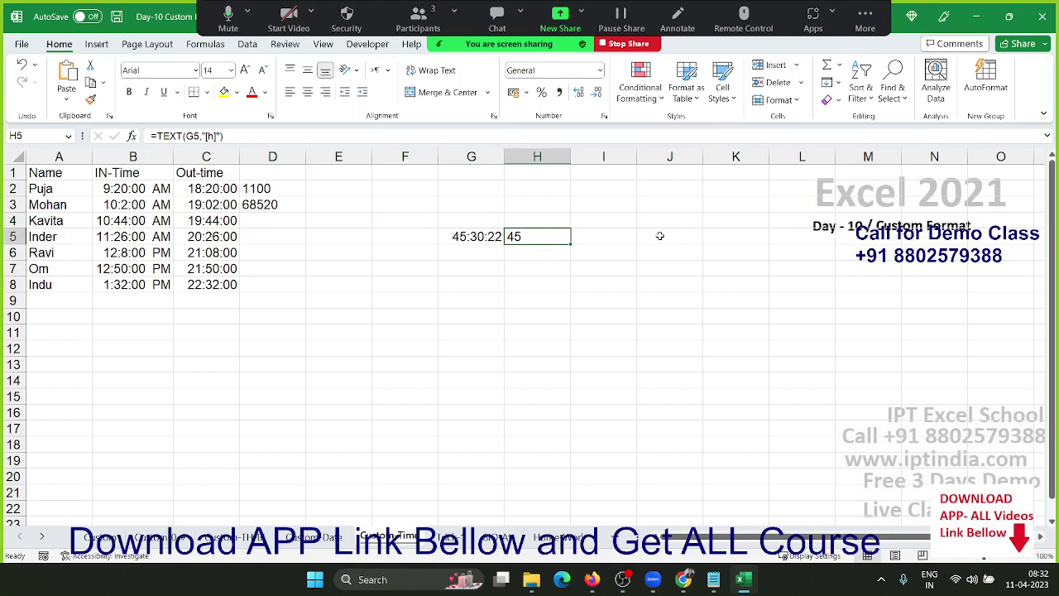
key(F2)
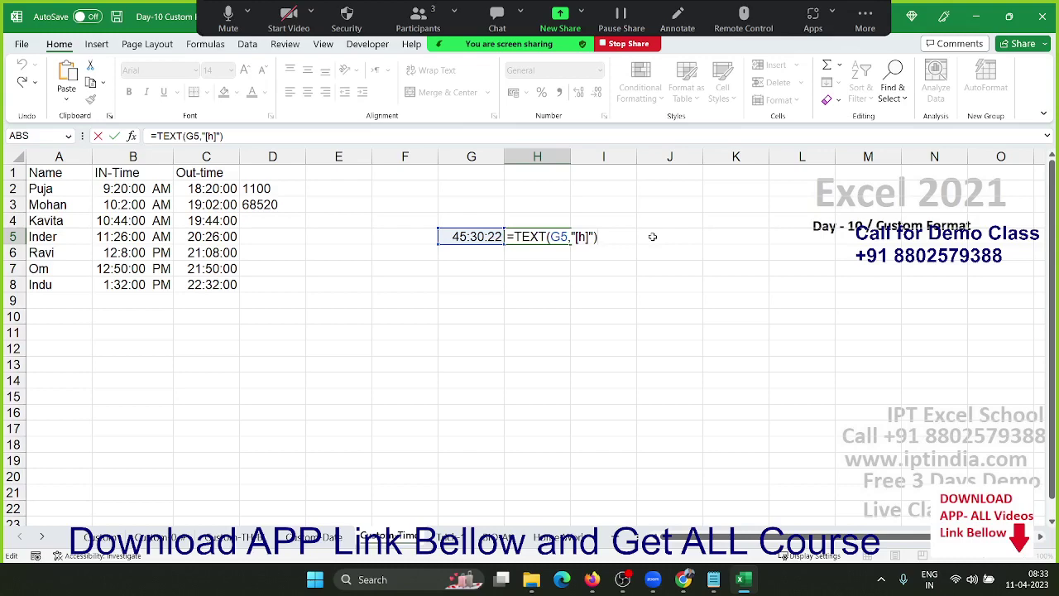
key(Return)
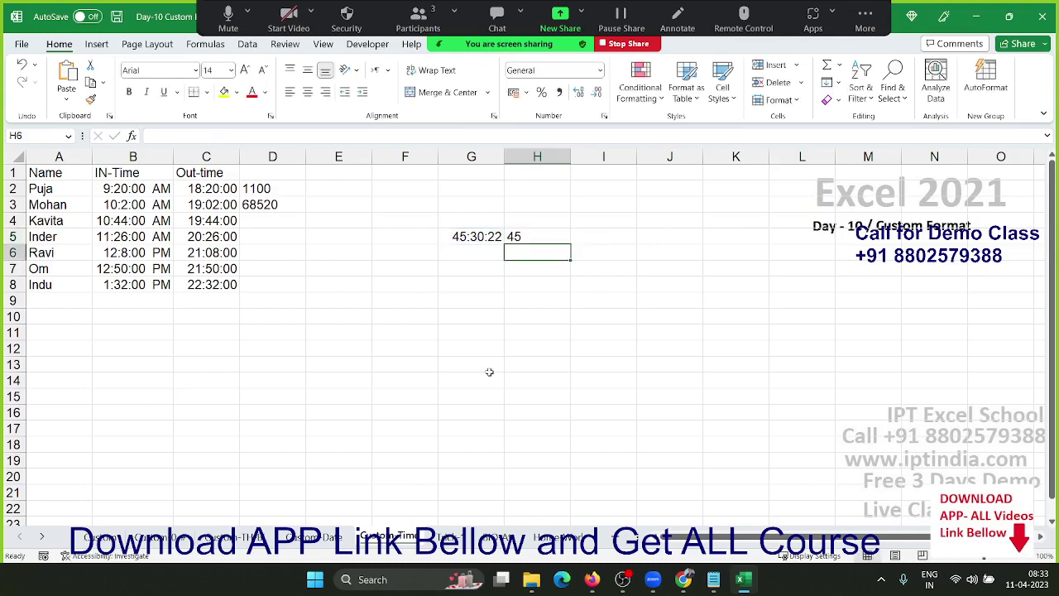
On the custom-format sheet, select the Price values B2:B8 and reset them to General.
click(447, 536)
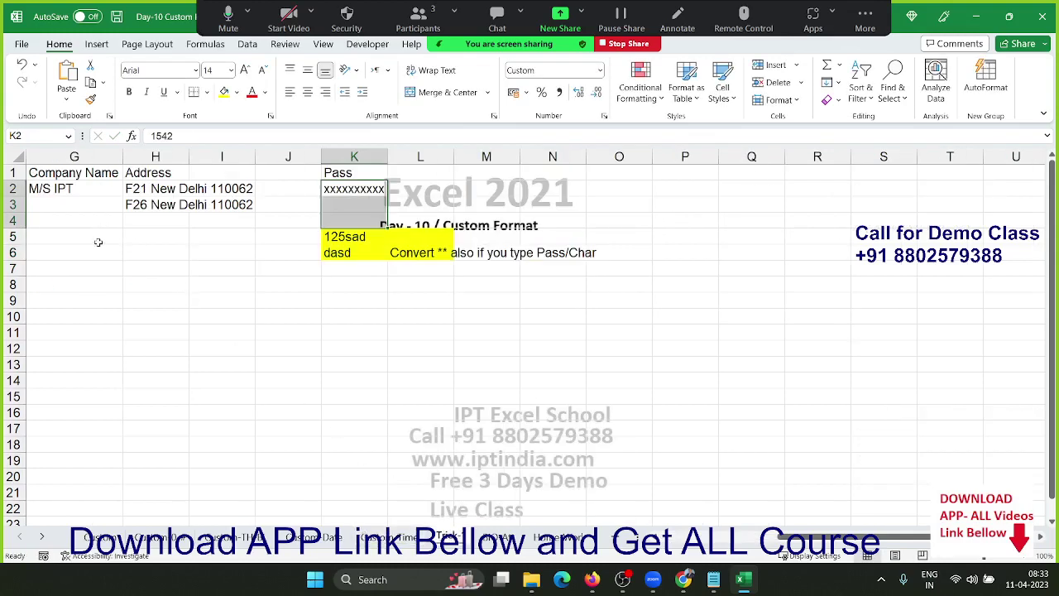
click(223, 364)
key(Home)
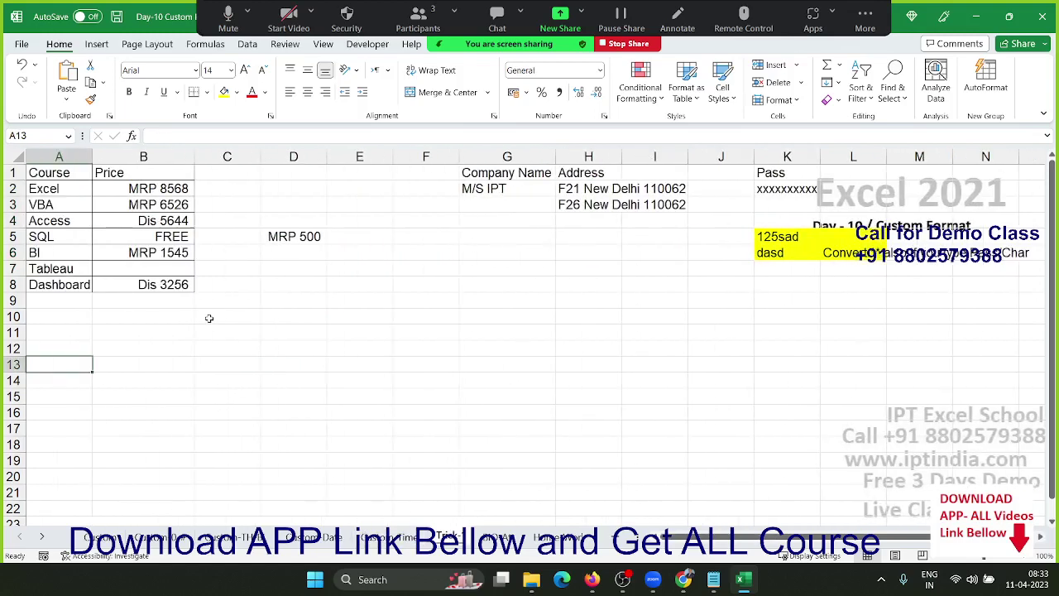
key(ctrl+Up)
key(Right)
key(shift+Up)
key(shift+Up)
key(shift+Up)
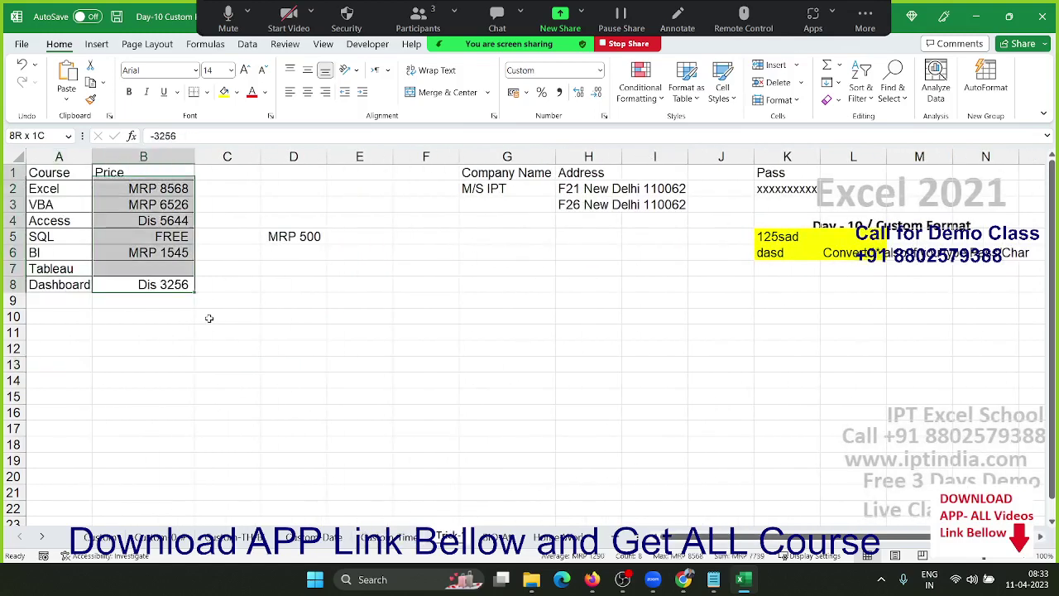
key(ctrl+shift+asciitilde)
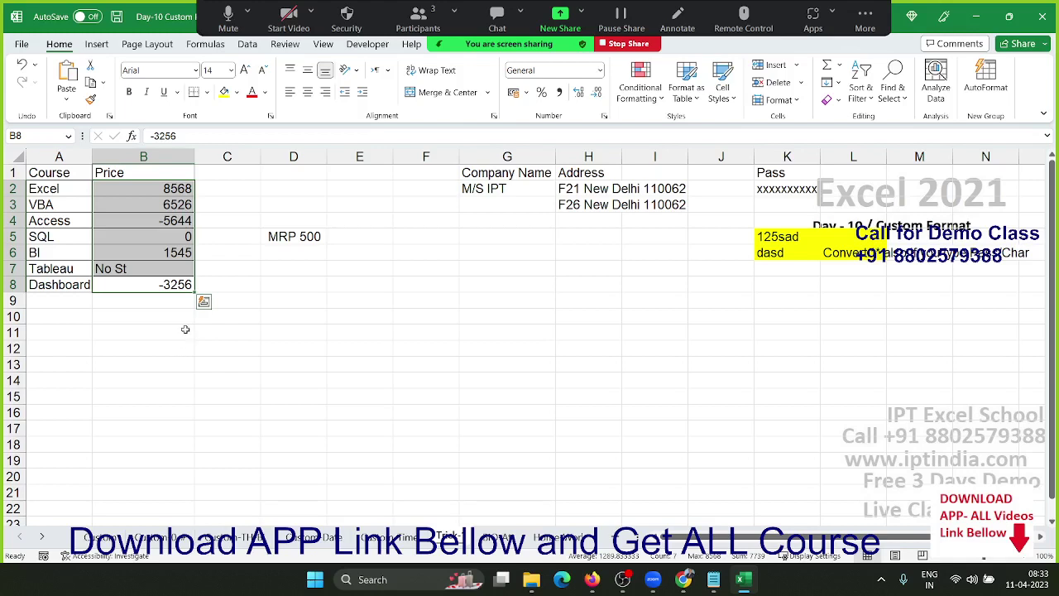
Give the prices custom format "MRP" 0;"Dis" 0;"Free", showing MRP 8568, Dis 5644 and Free.
click(604, 116)
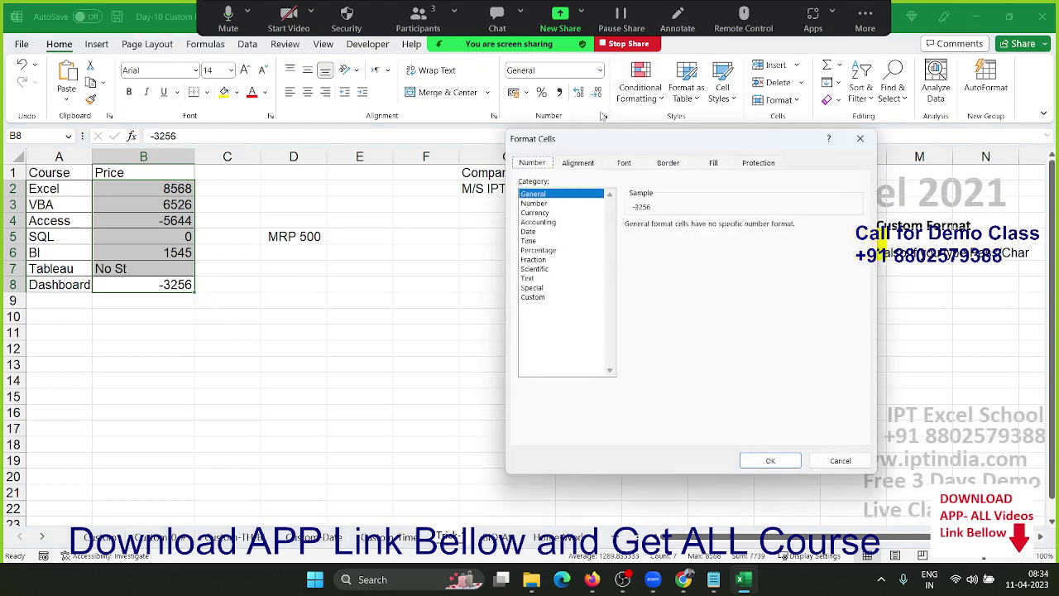
click(536, 296)
drag(615, 140, 266, 220)
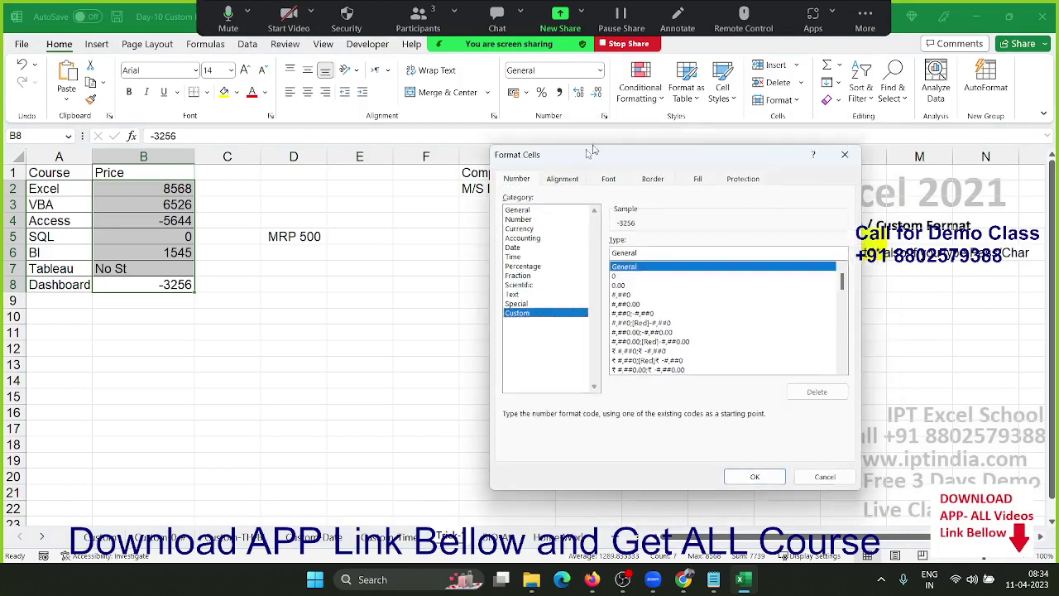
click(314, 317)
double_click(314, 316)
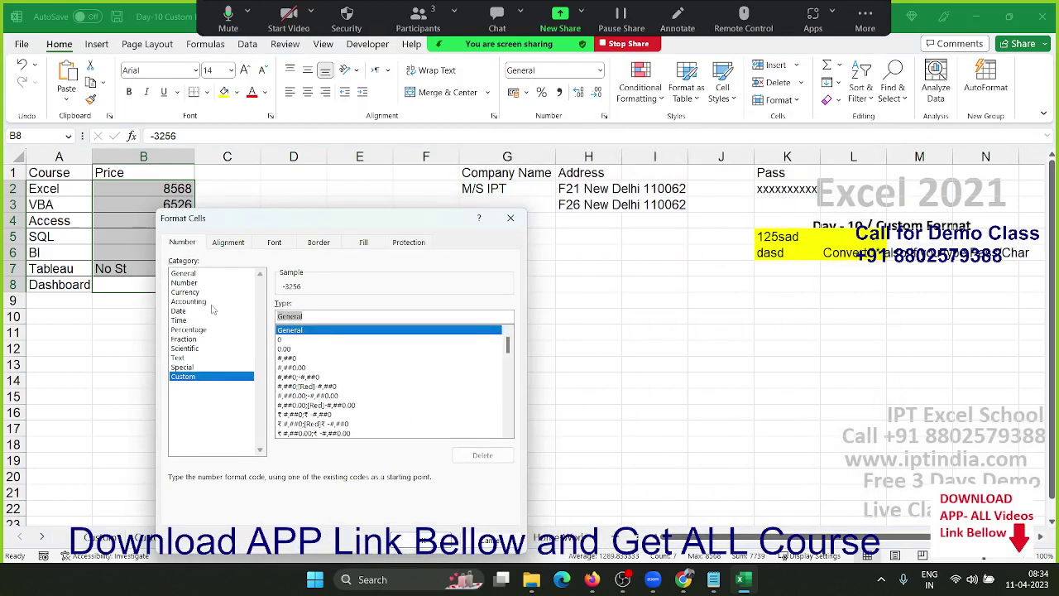
text(")
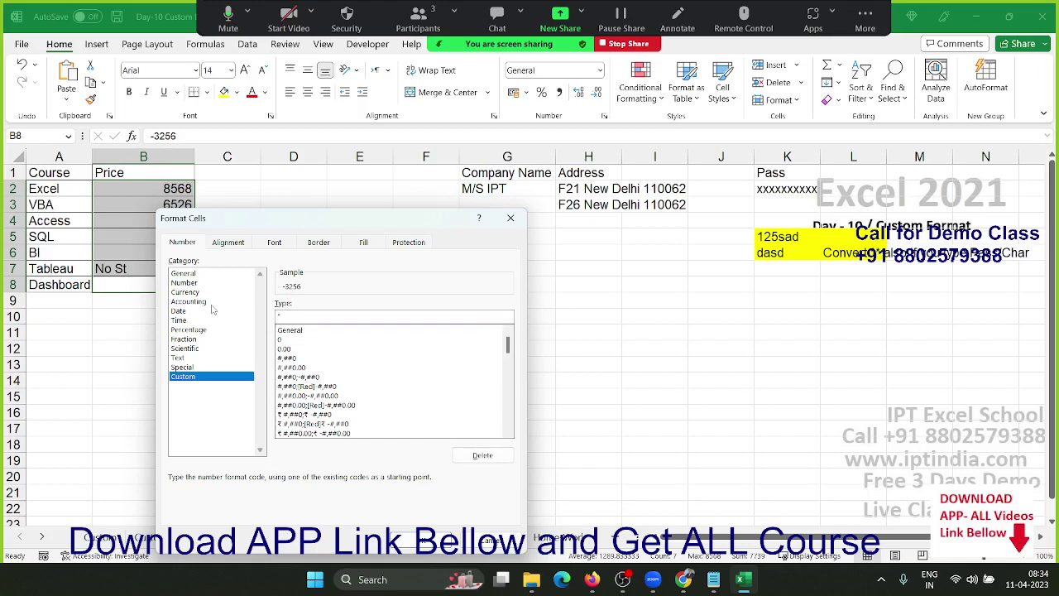
text(MRP)
text(" 0)
text(;)
text(Dis)
text(")
text(0)
text(F)
text(Free)
text( ;)
click(404, 539)
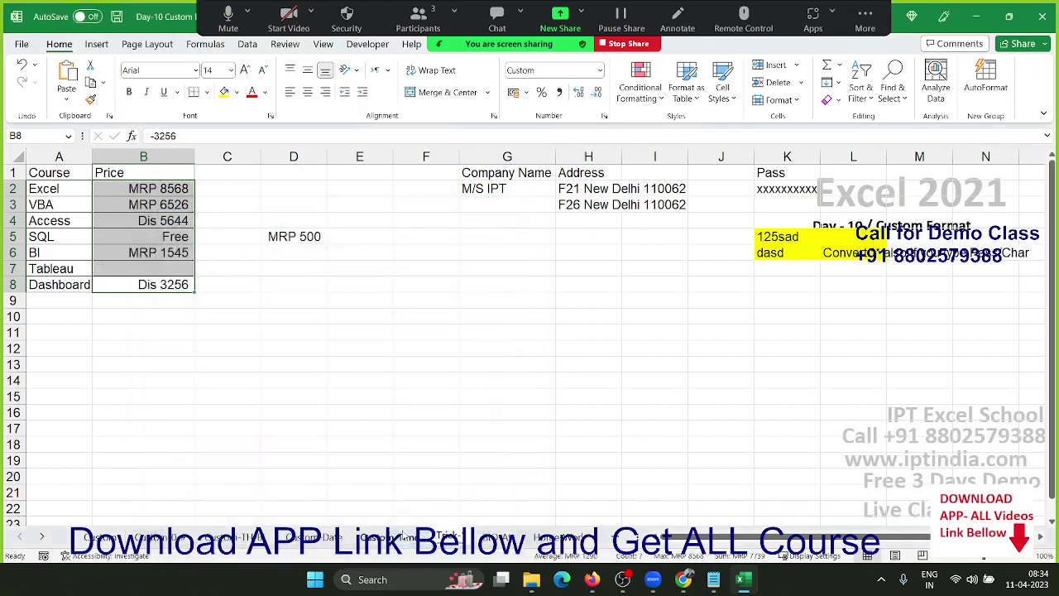
click(603, 117)
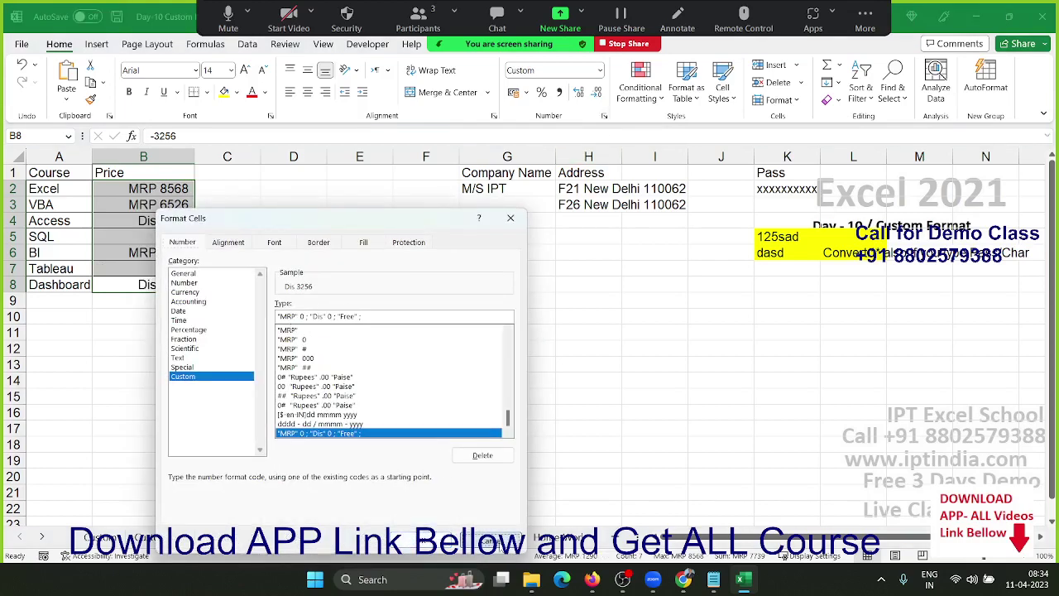
click(499, 541)
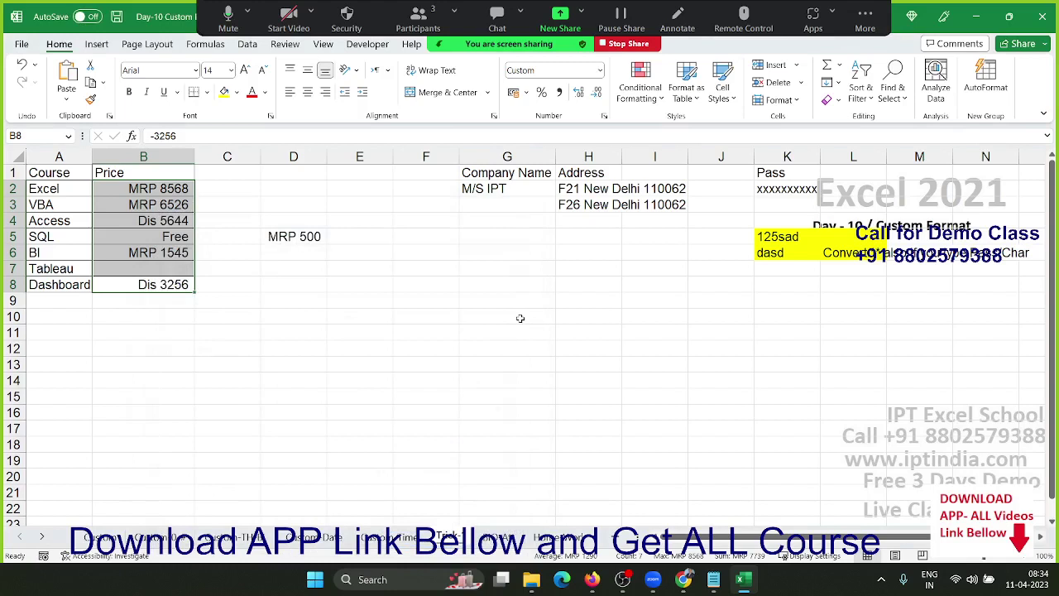
Reset G2:G6 to General and apply custom text format "M/S" @ so G2 reads M/S IPT.
drag(506, 187, 507, 262)
key(ctrl+shift+grave)
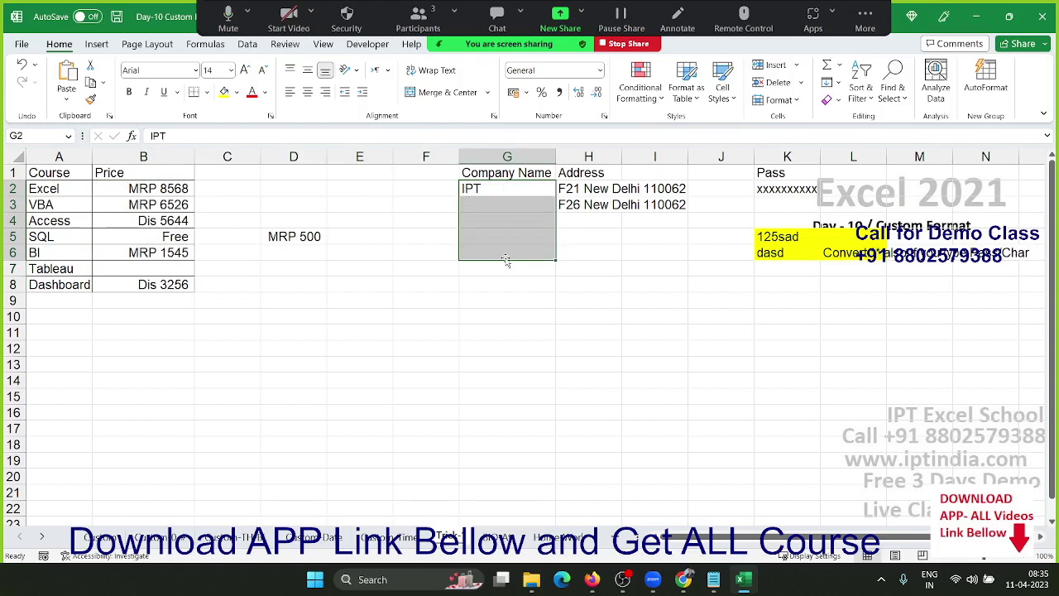
click(604, 116)
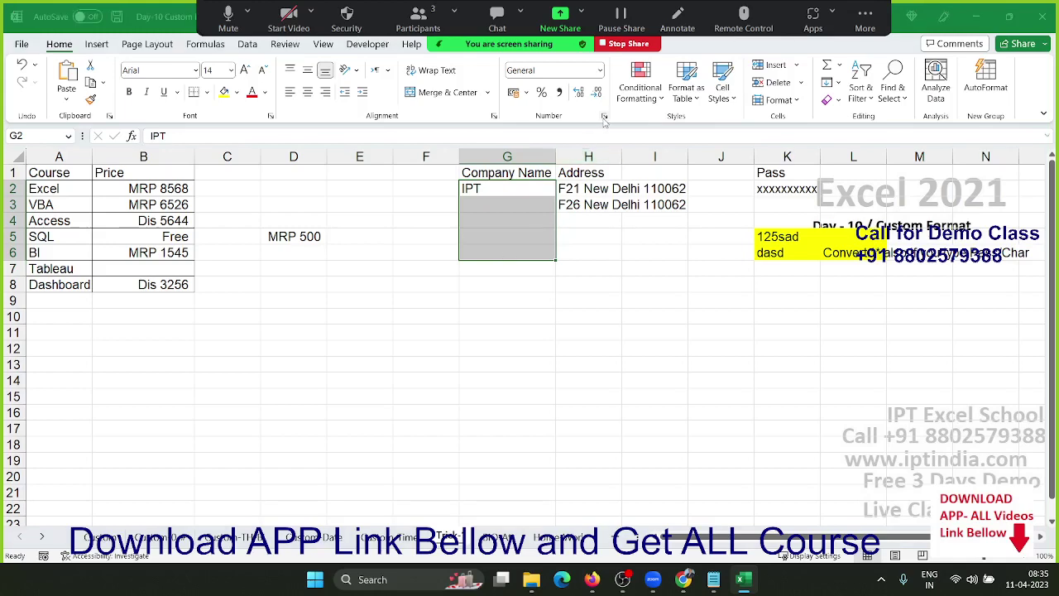
drag(343, 228, 718, 226)
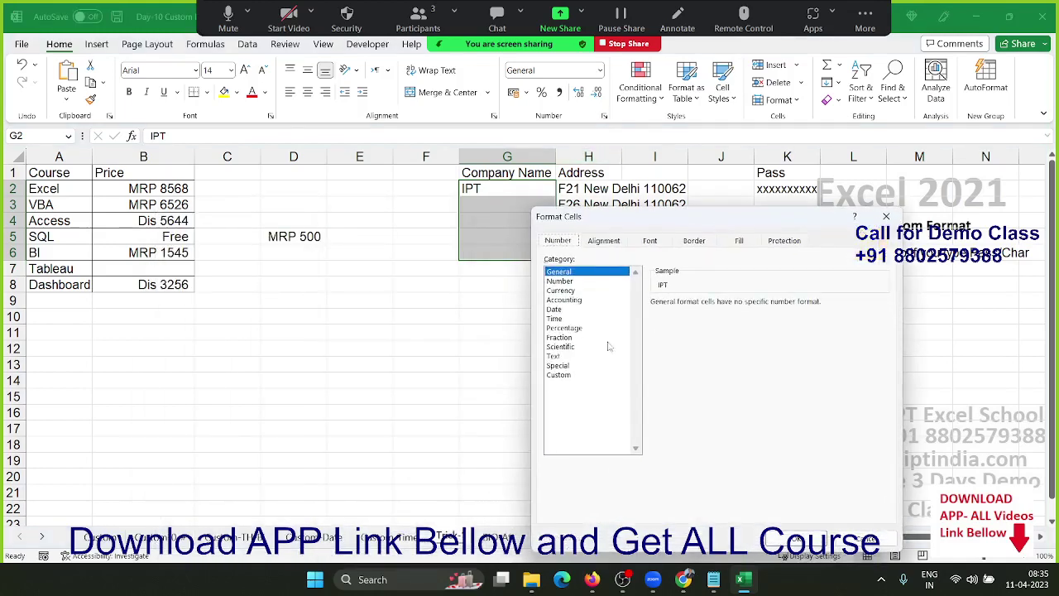
click(549, 378)
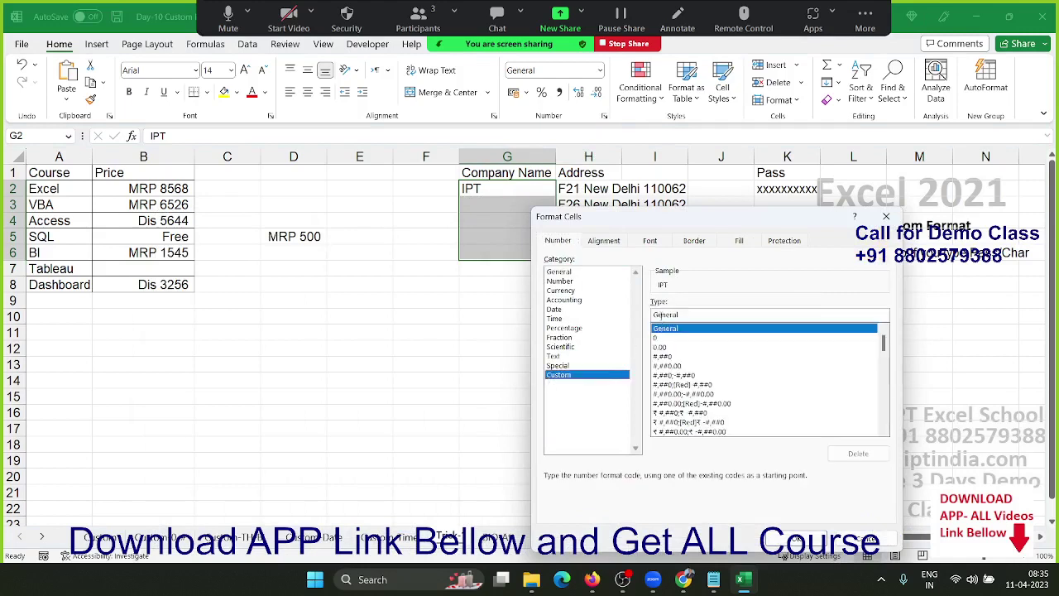
text("M)
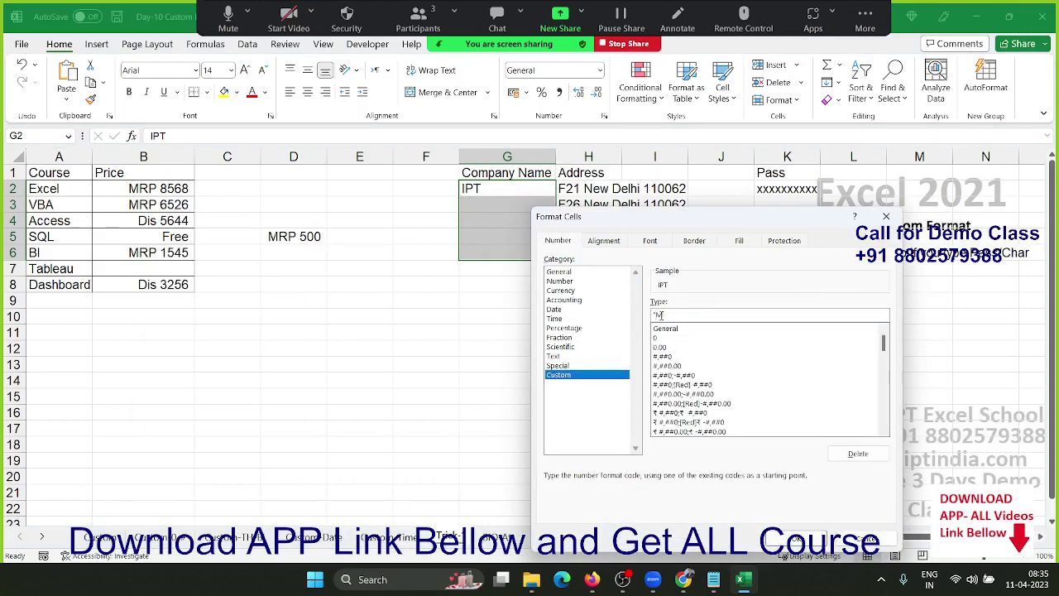
text(/S")
text( @)
click(790, 538)
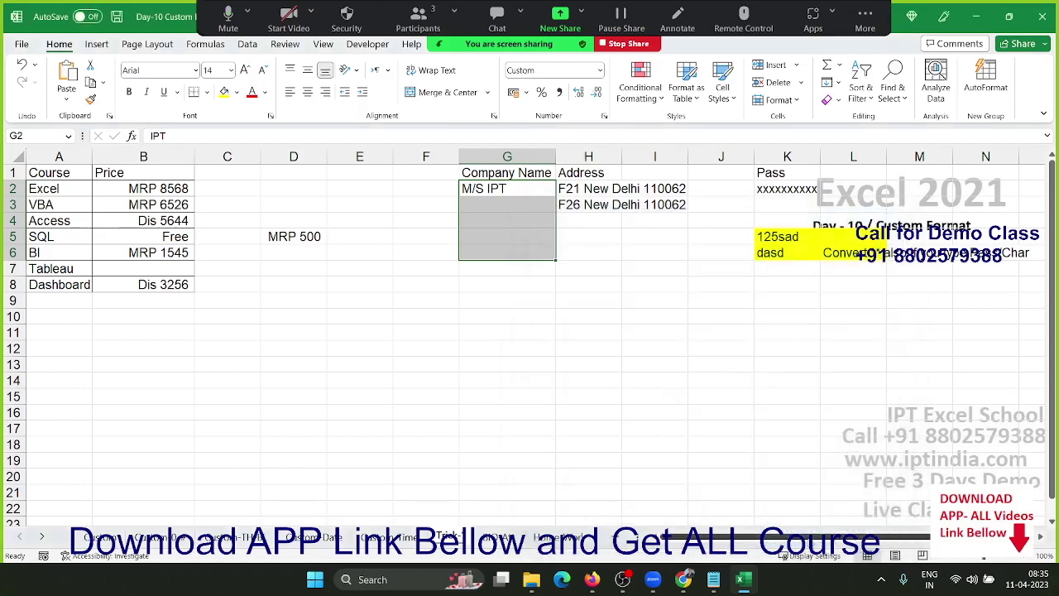
Give H2:H6 a custom @ format appending the locality, city and PIN code, then open the attendance sheet.
drag(588, 189, 590, 260)
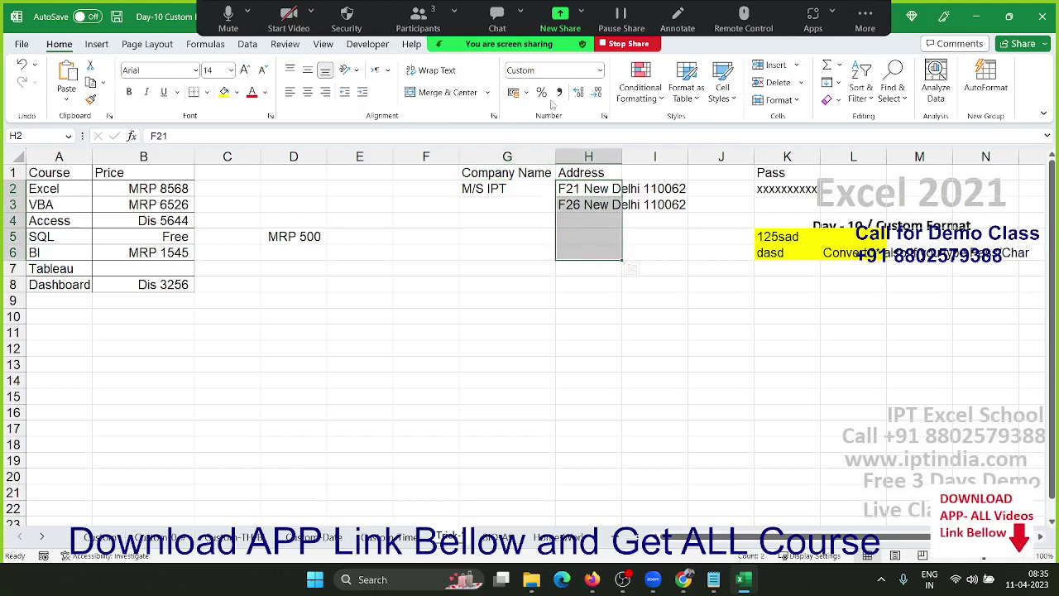
click(604, 115)
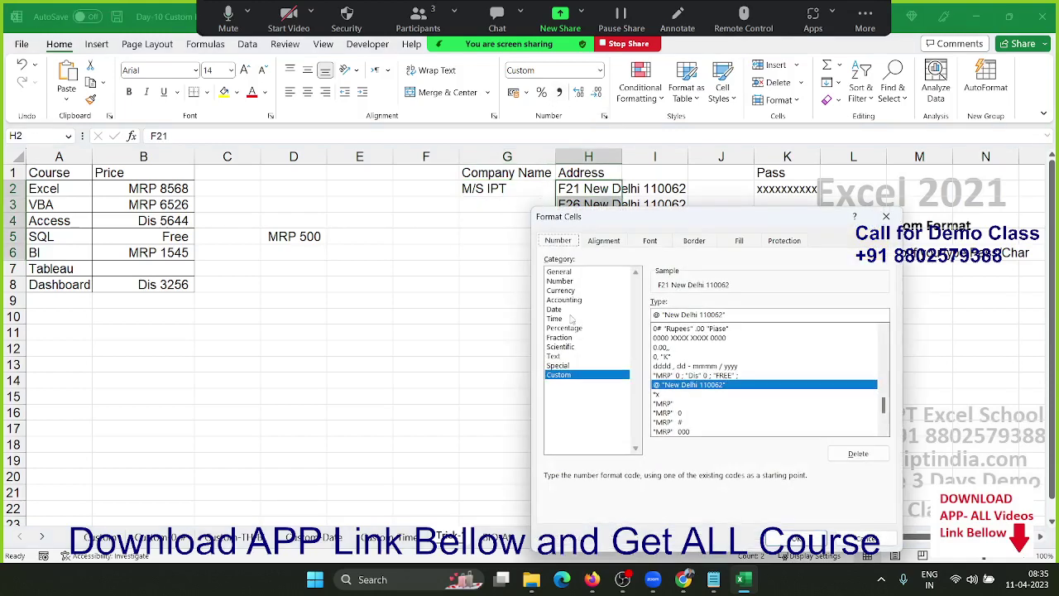
drag(750, 315, 491, 287)
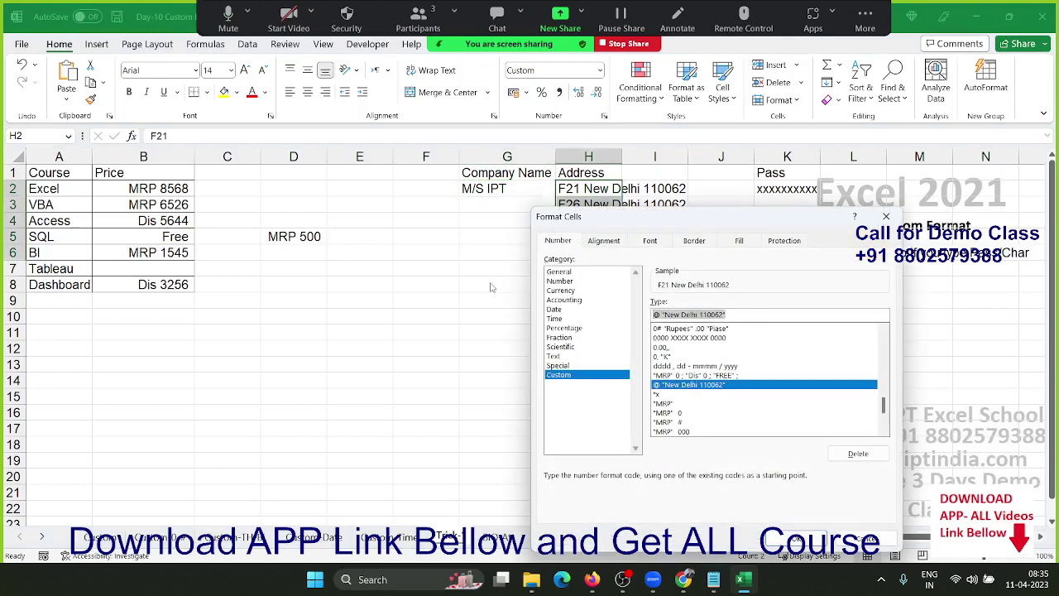
text(@ ")
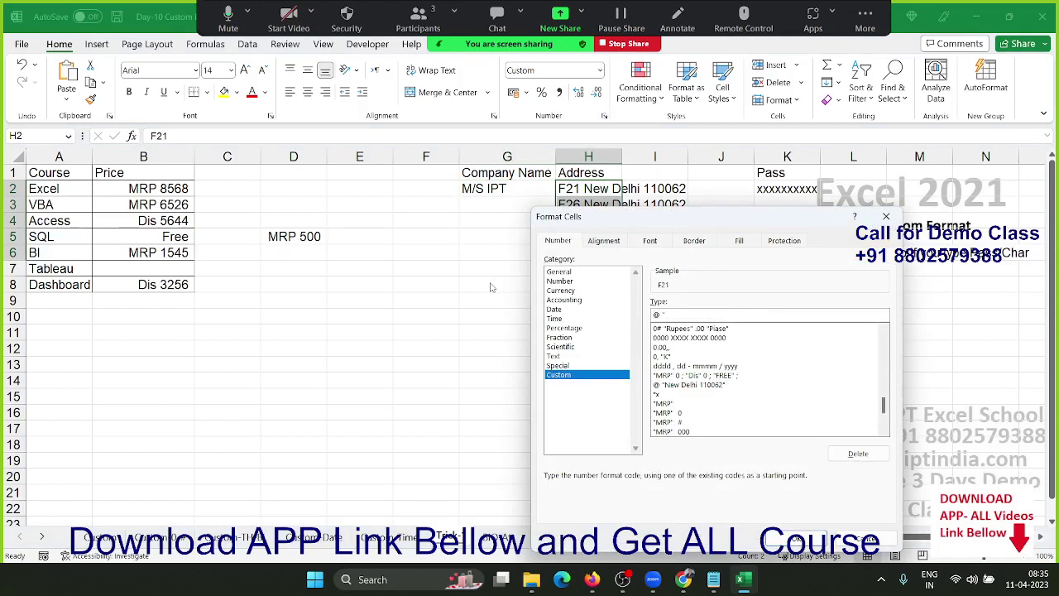
text(Das)
text(hboa)
key(BackSpace)
key(BackSpace)
text(rd)
text( New)
text( Del)
text(hi)
text( 11006)
text(2")
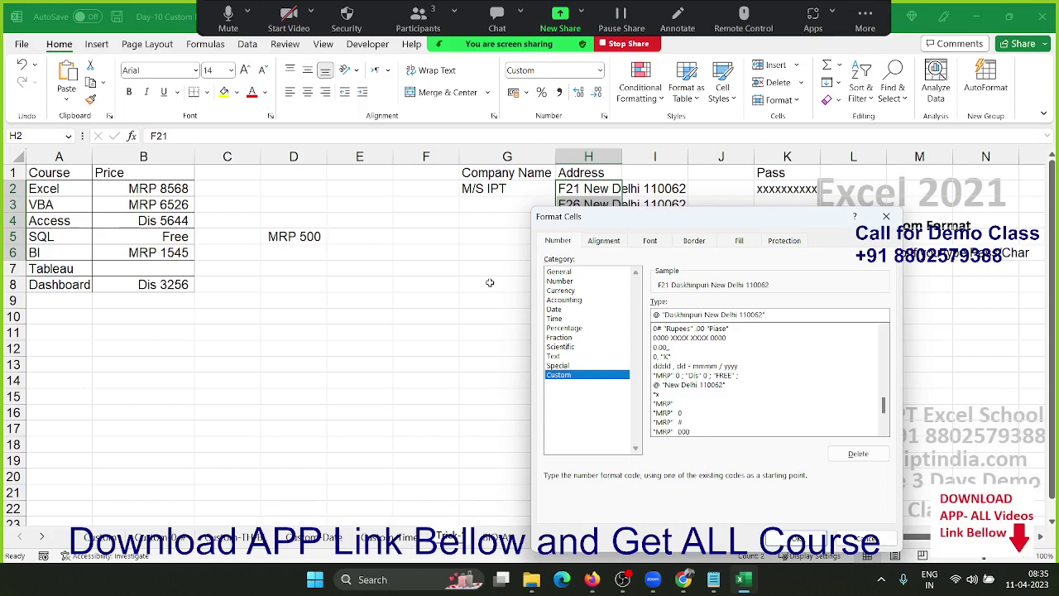
key(Return)
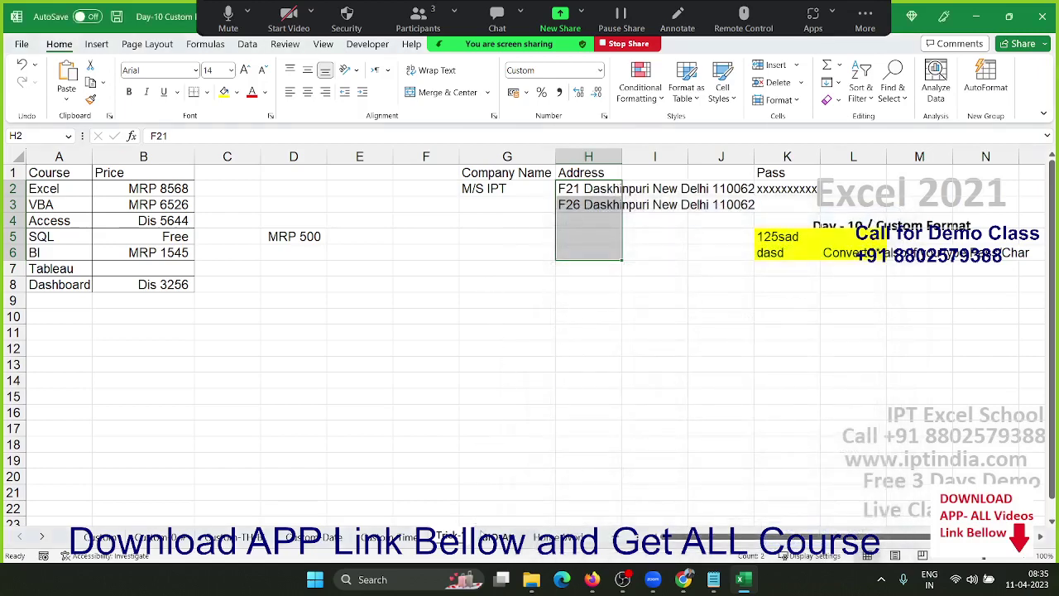
click(482, 535)
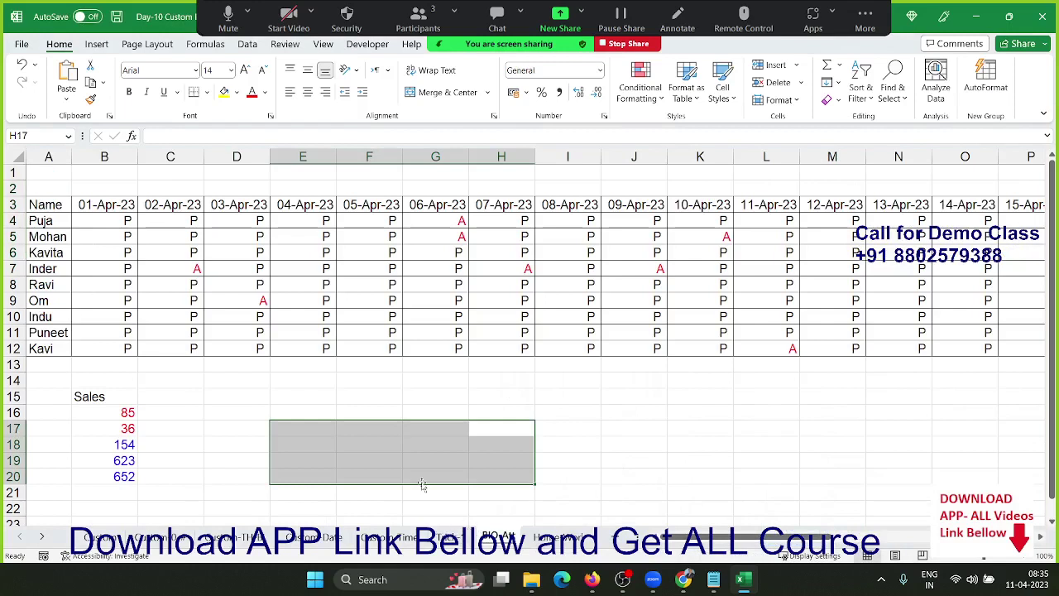
On the Course/Price sheet, replace the Pass value in K2 with 215.
click(216, 316)
click(130, 254)
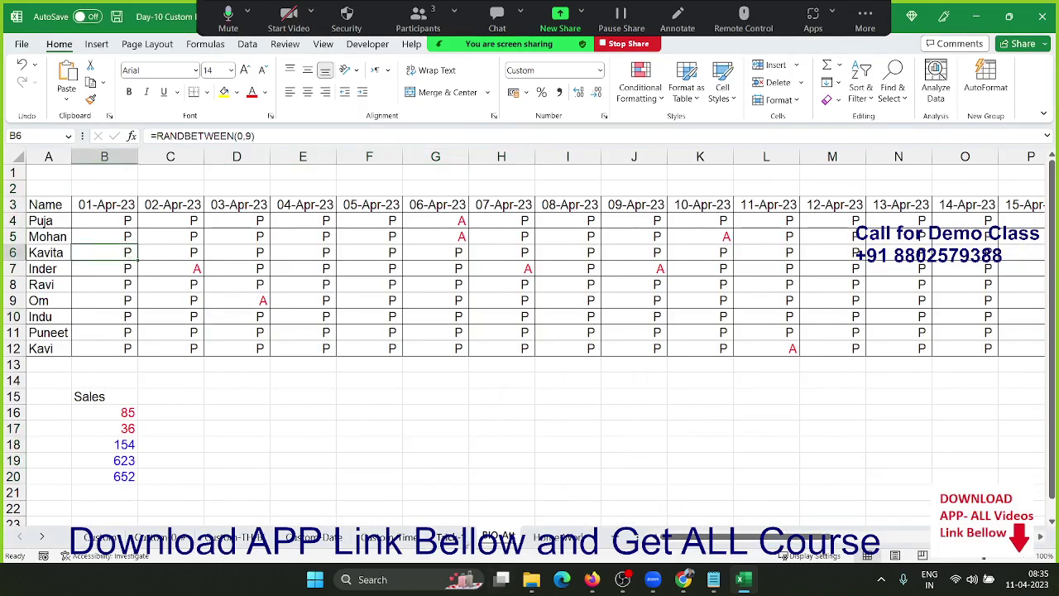
click(448, 537)
click(691, 207)
click(790, 188)
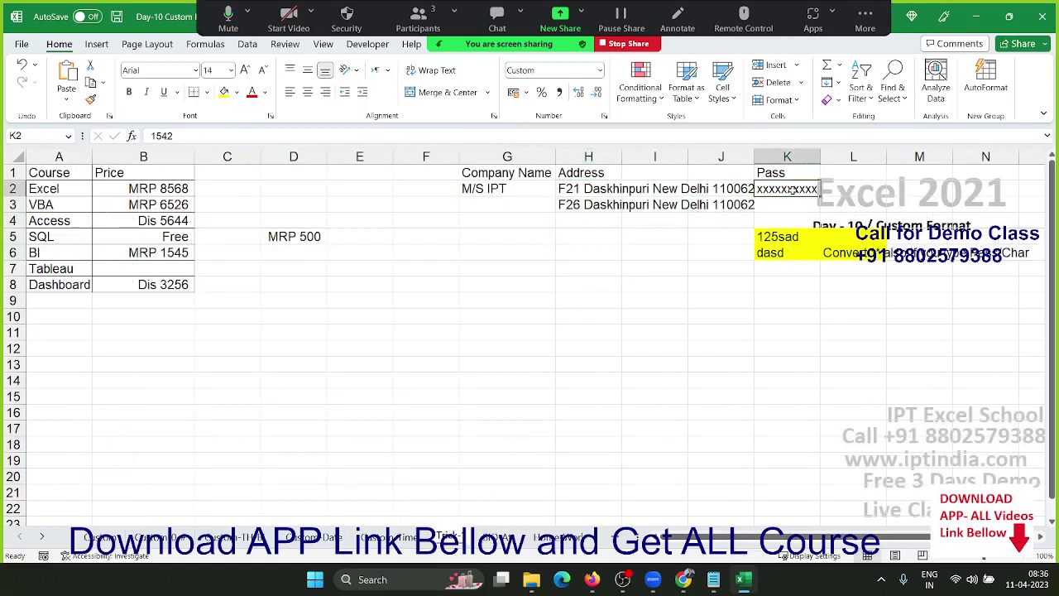
key(Delete)
text(215)
key(ctrl+Return)
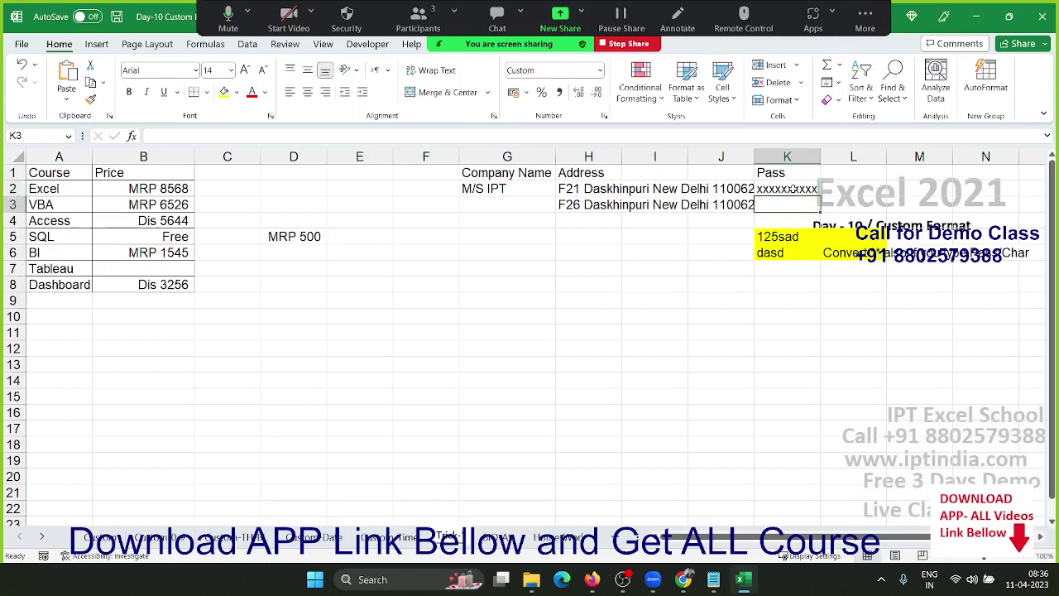
Mask the password cells K2:K3 with a custom format, trying * then settling on *x.
drag(791, 189, 790, 204)
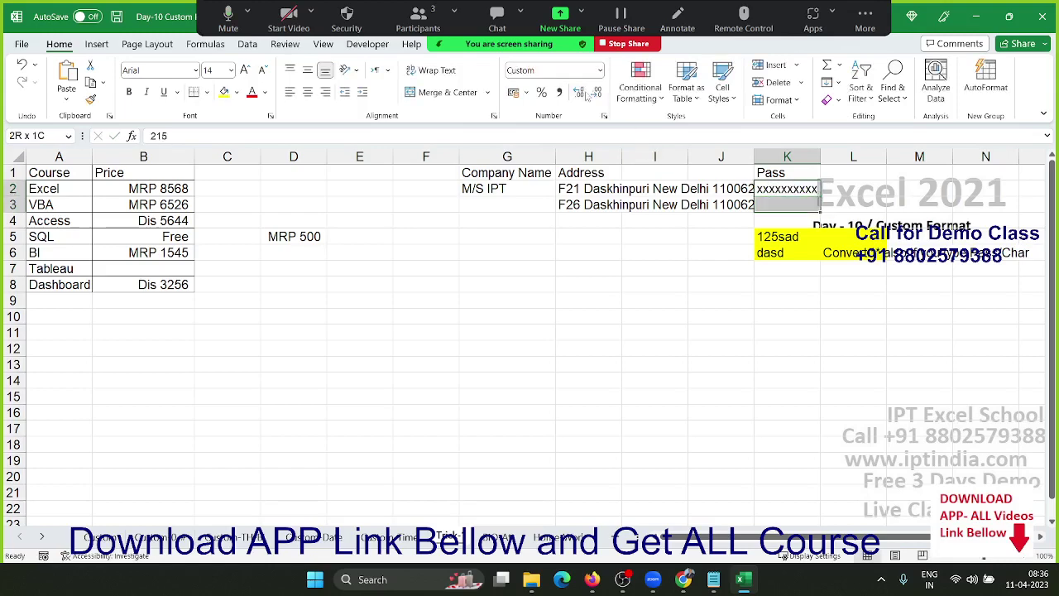
click(604, 115)
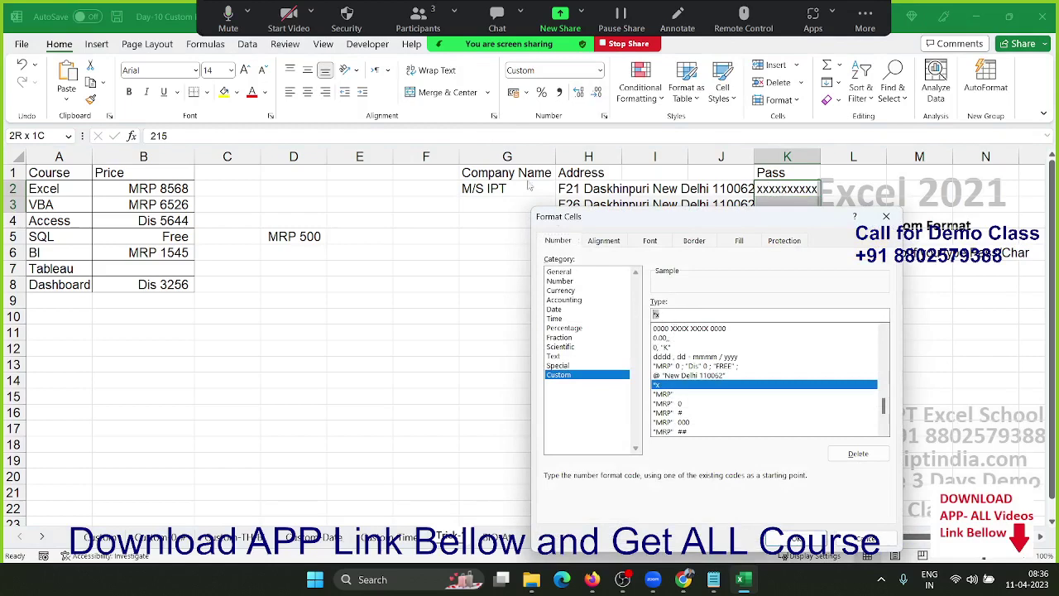
key(BackSpace)
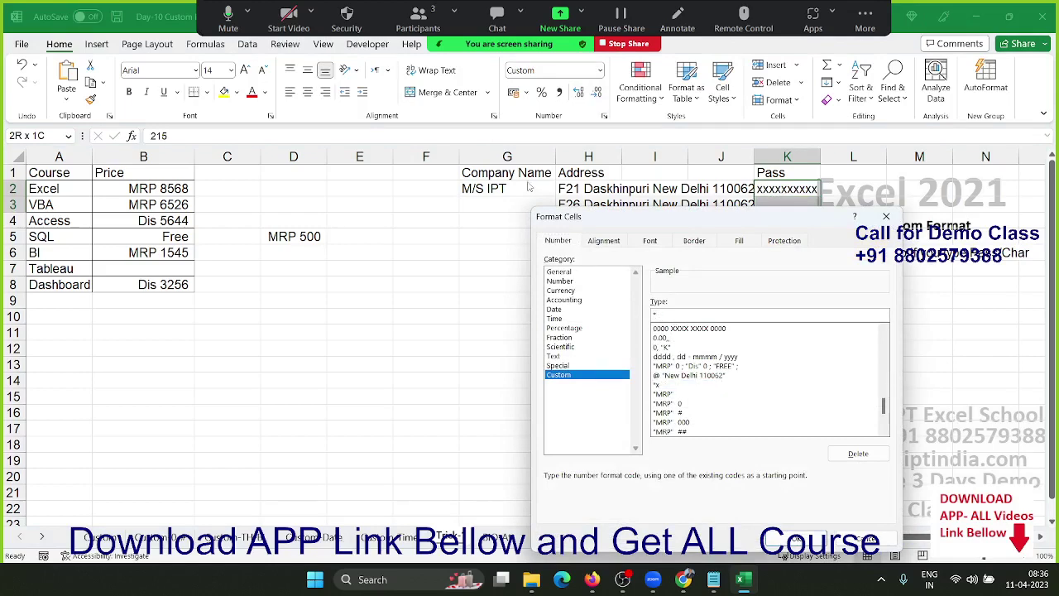
key(Return)
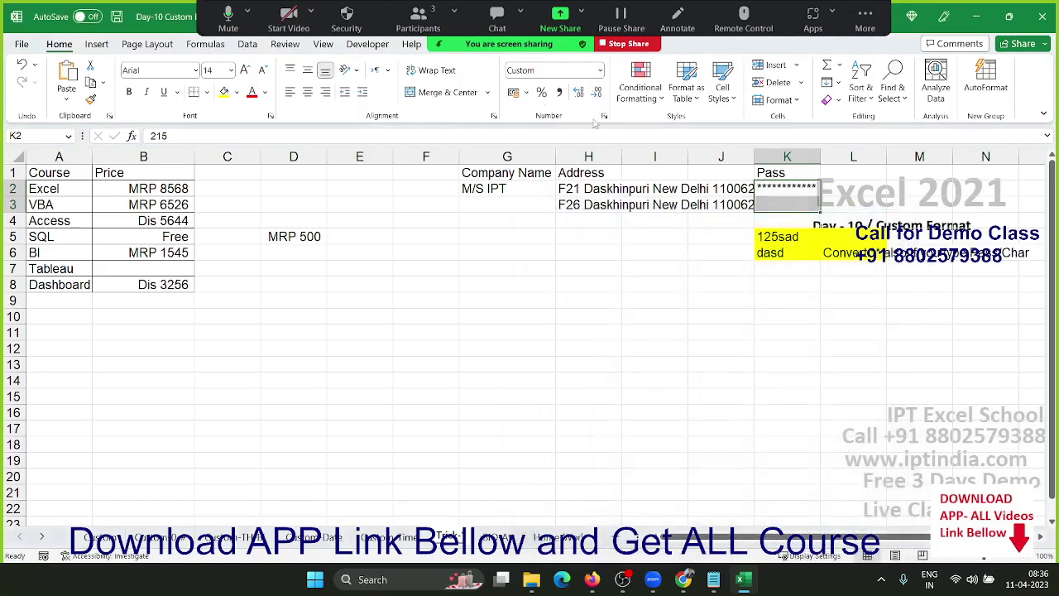
key(ctrl+1)
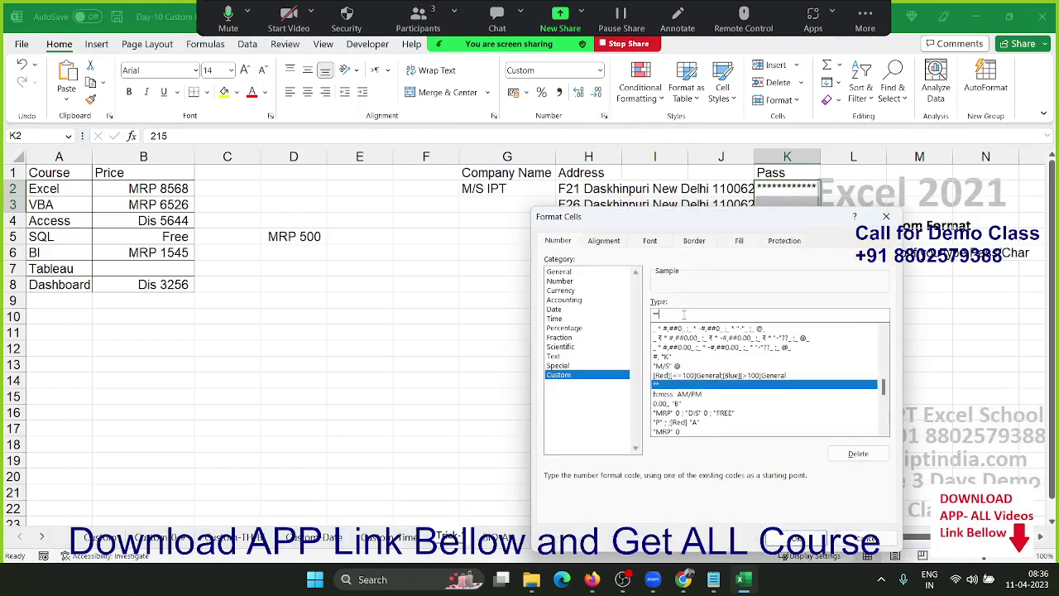
key(BackSpace)
key(Return)
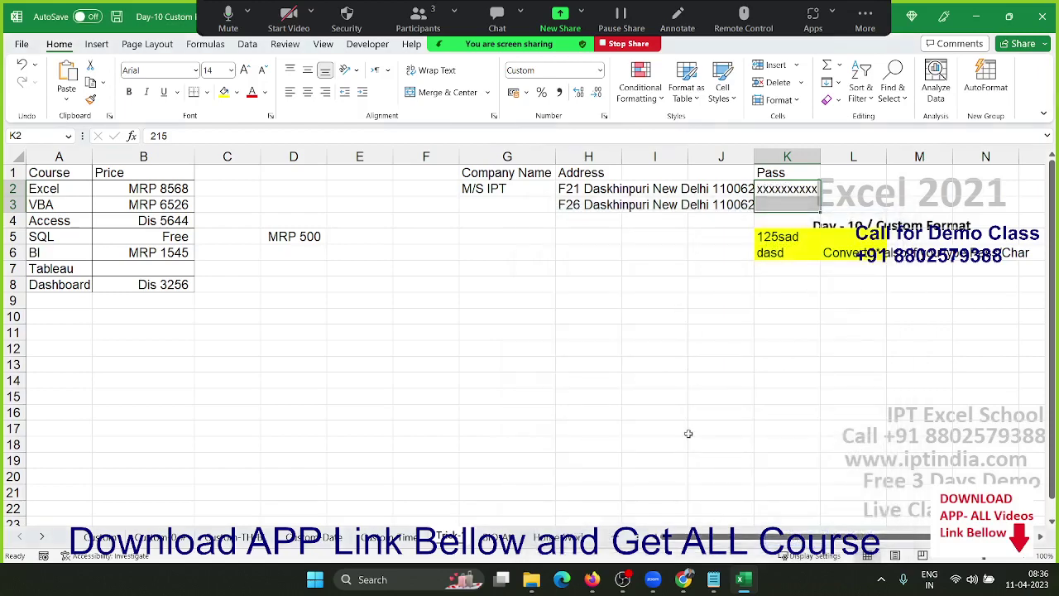
On the attendance sheet, select the whole grid from B4 across all date columns and name rows.
click(498, 539)
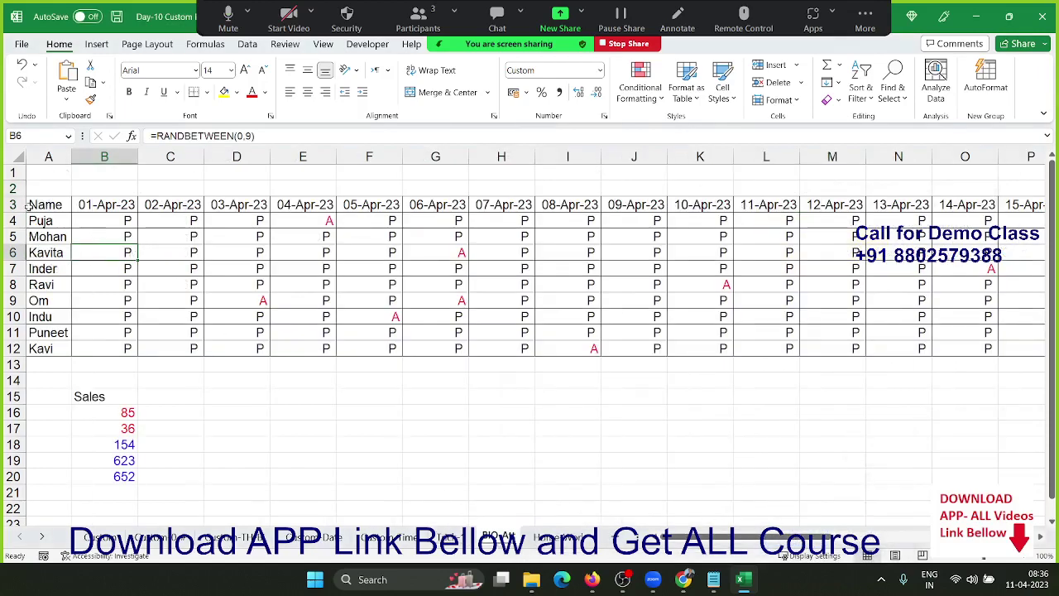
click(99, 235)
click(103, 225)
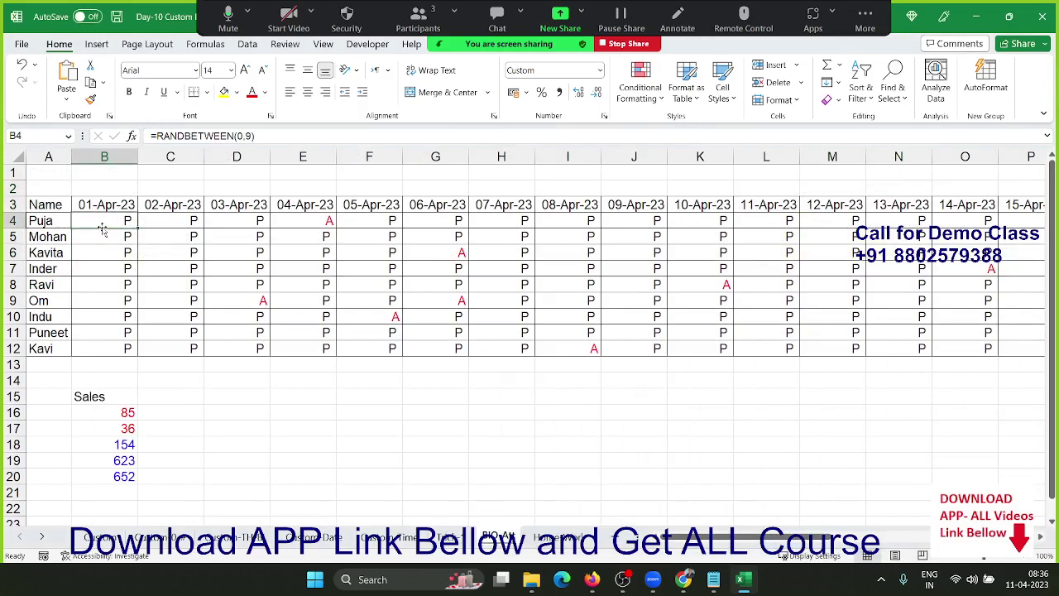
key(ctrl+shift+Right)
key(ctrl+shift+Down)
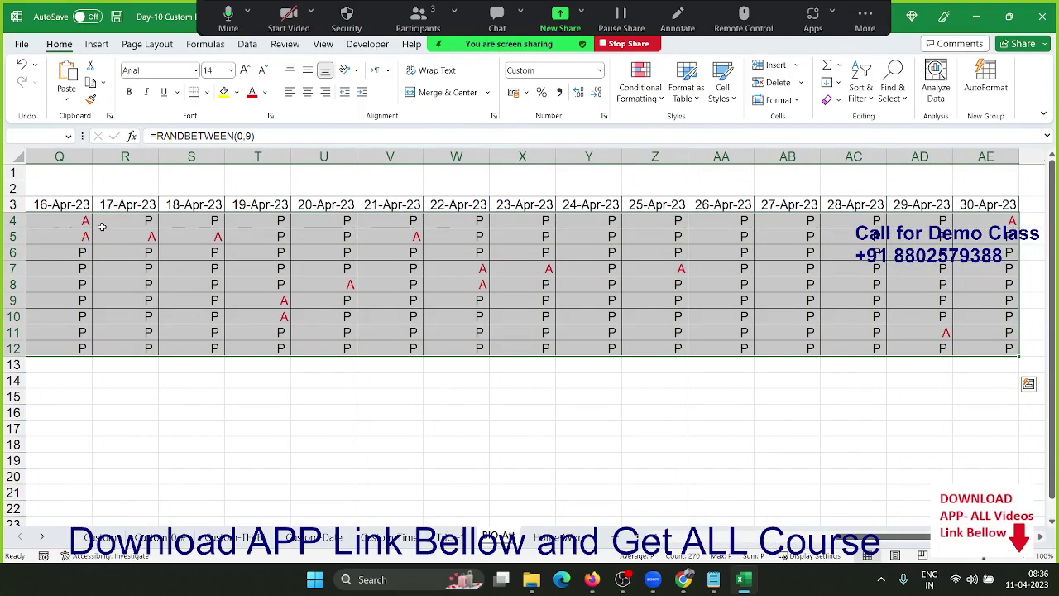
scroll(101, 226, left, 5)
scroll(102, 226, left, 5)
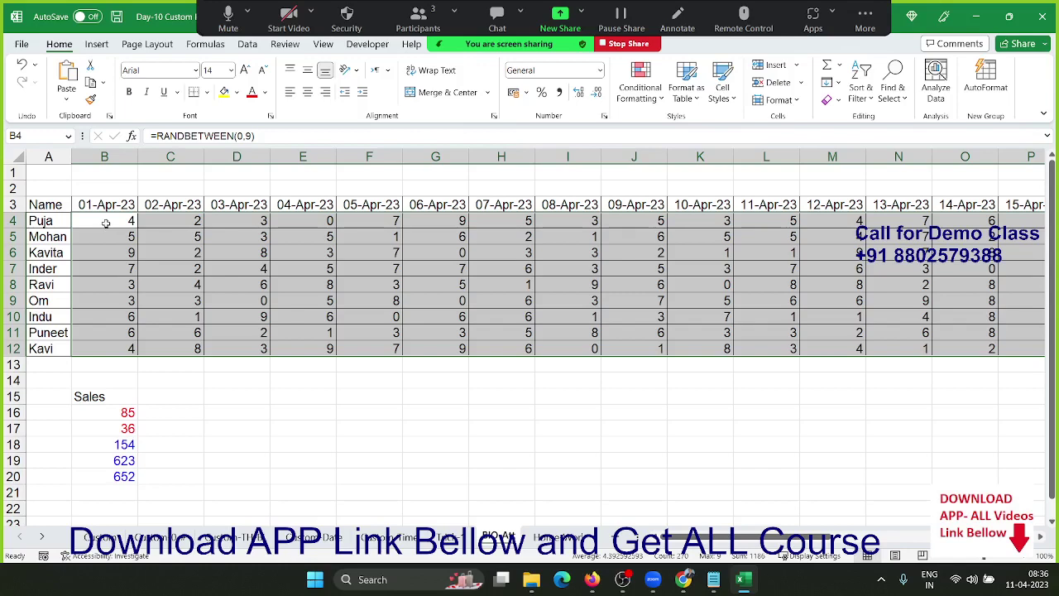
Apply the custom format "P";;"A" to the attendance grid so zeros show as A.
right_click(120, 236)
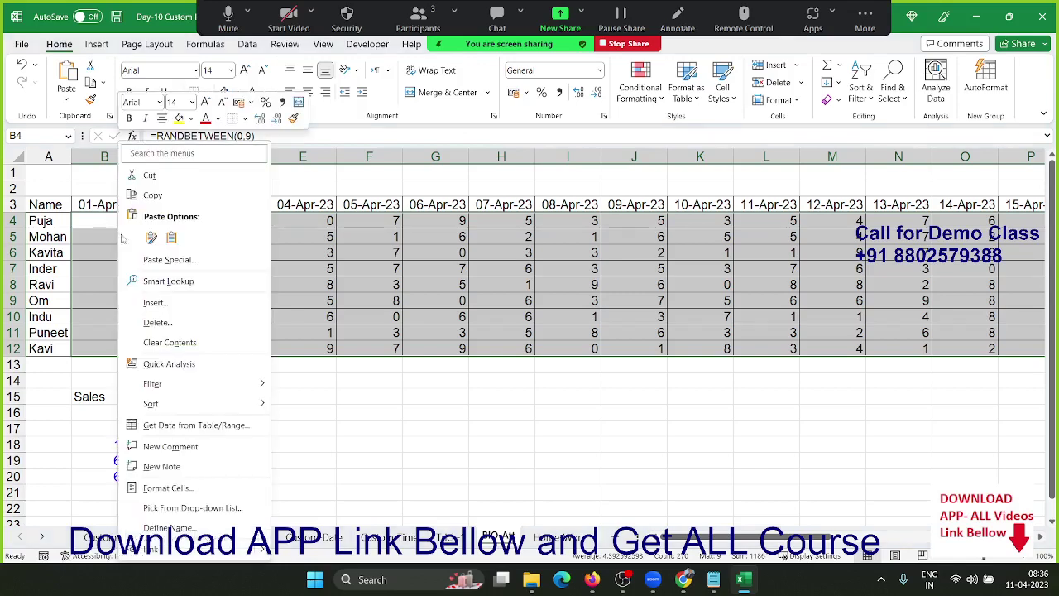
click(165, 488)
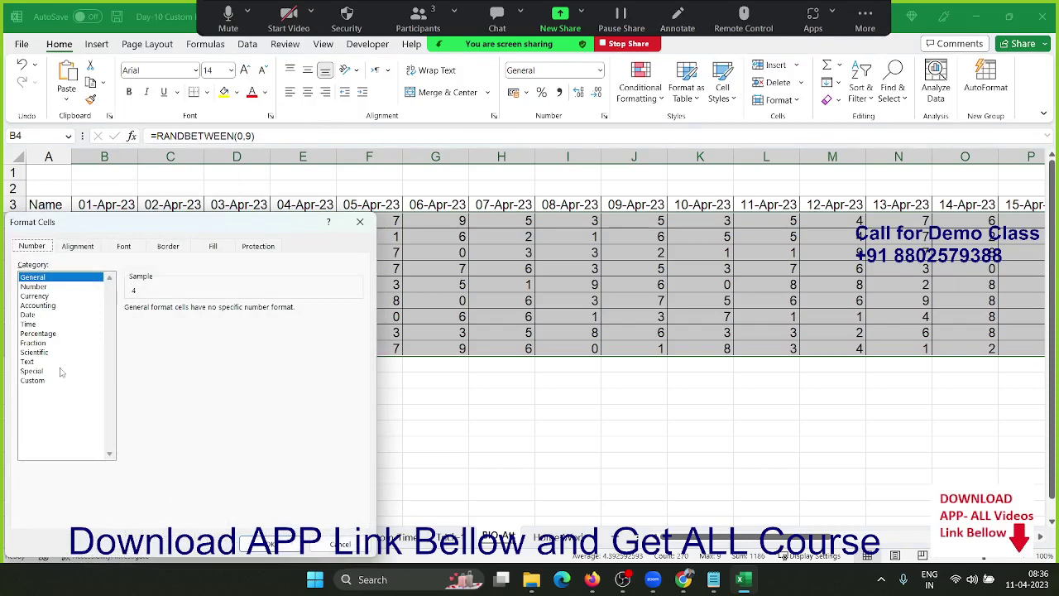
click(33, 380)
drag(141, 221, 506, 179)
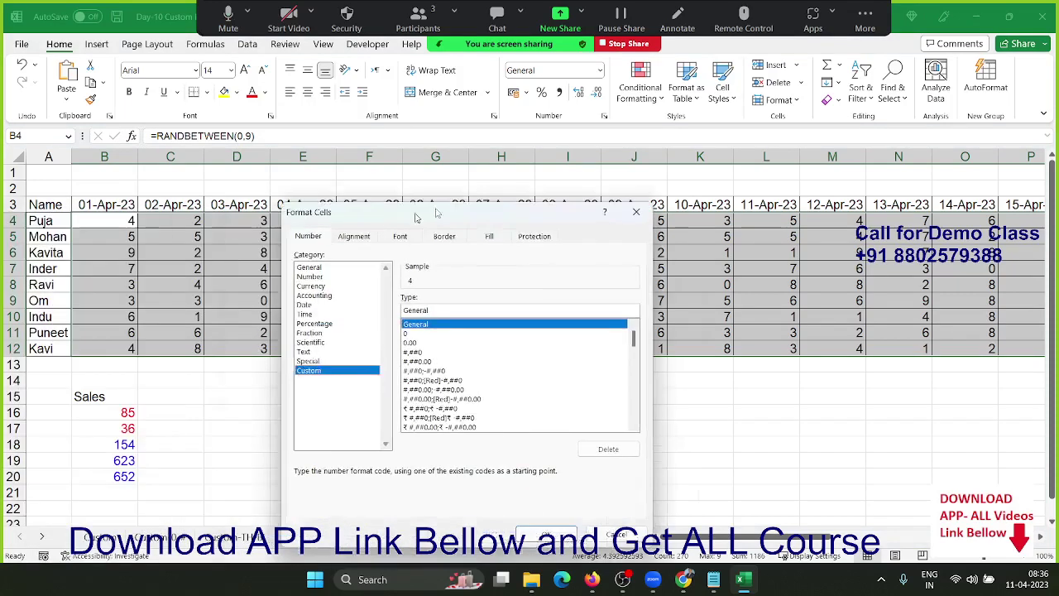
double_click(511, 276)
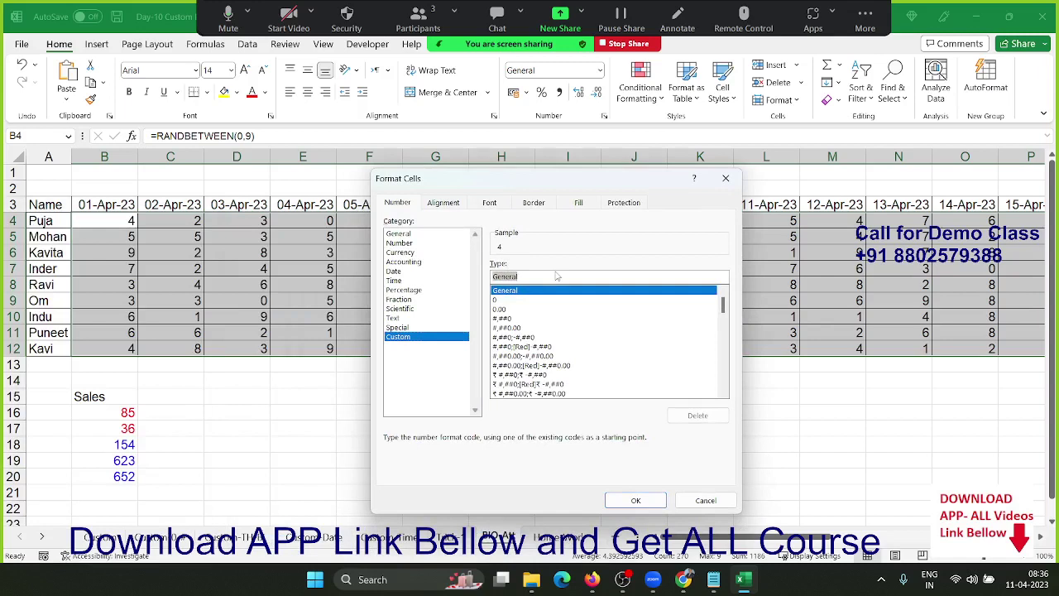
text(")
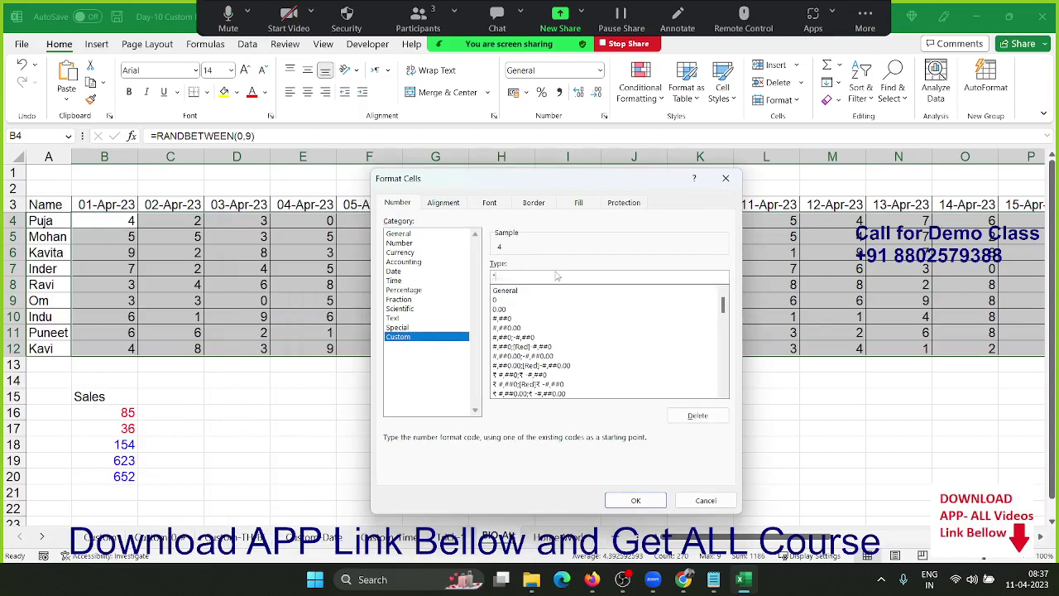
text(P";)
text(;"A)
text(")
click(635, 499)
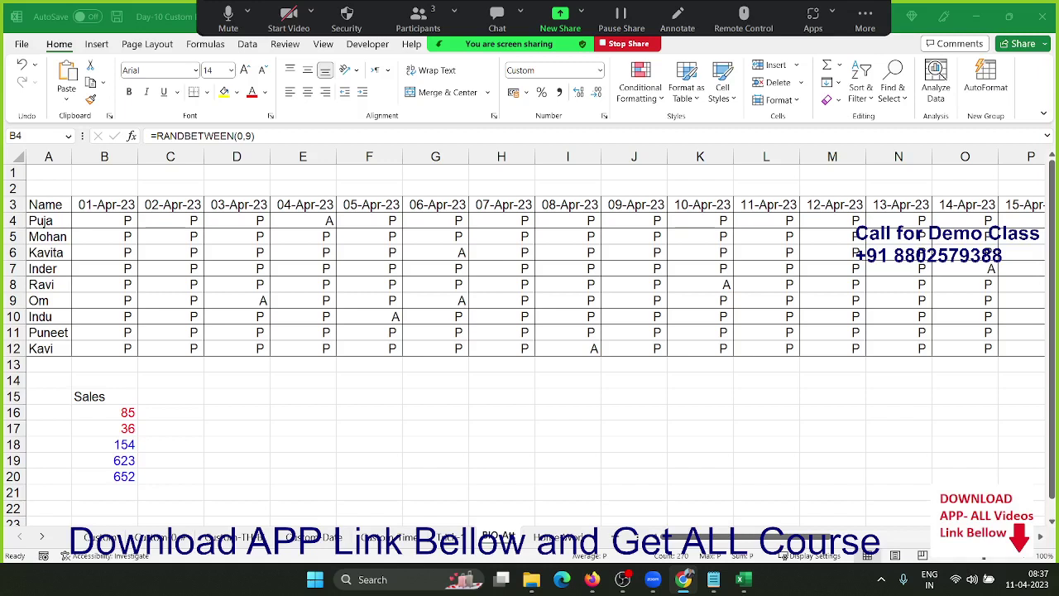
Change the grid's format code to "P";;[RED]"A" so absences show in red.
key(ctrl+shift+Right)
key(ctrl+shift+Down)
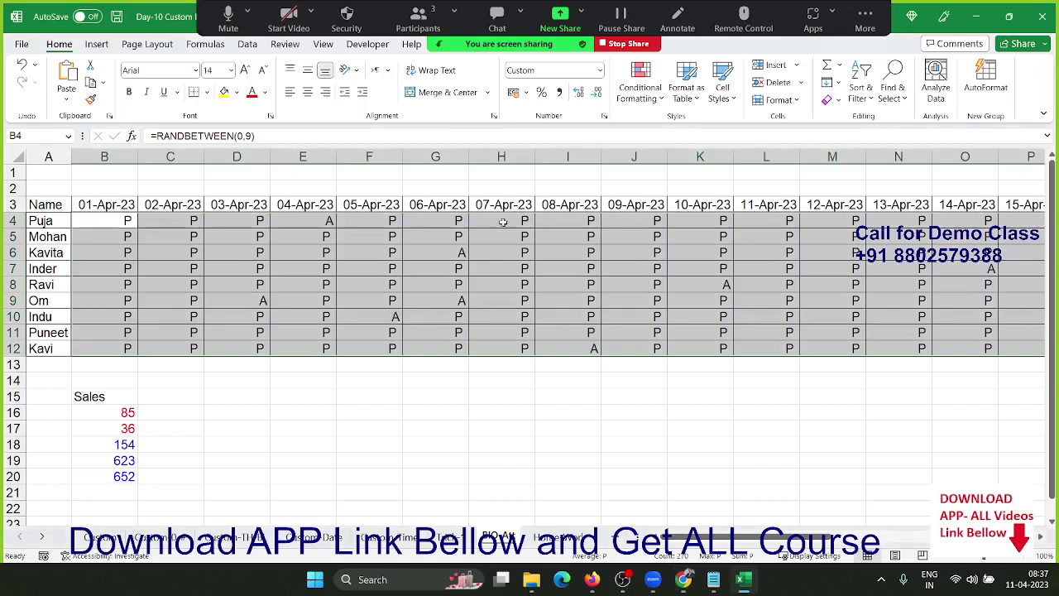
click(605, 117)
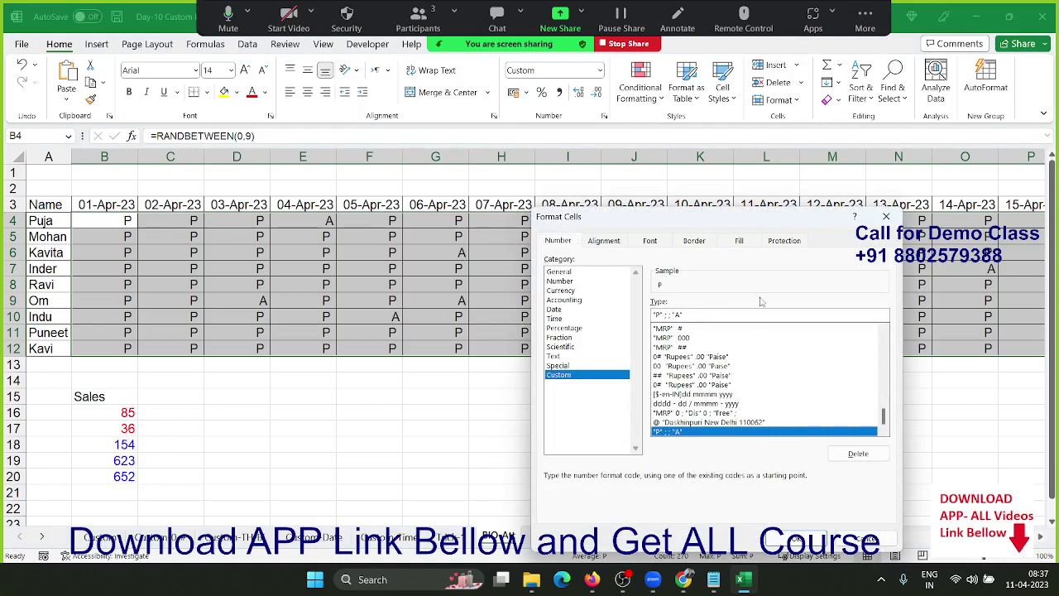
text([RE)
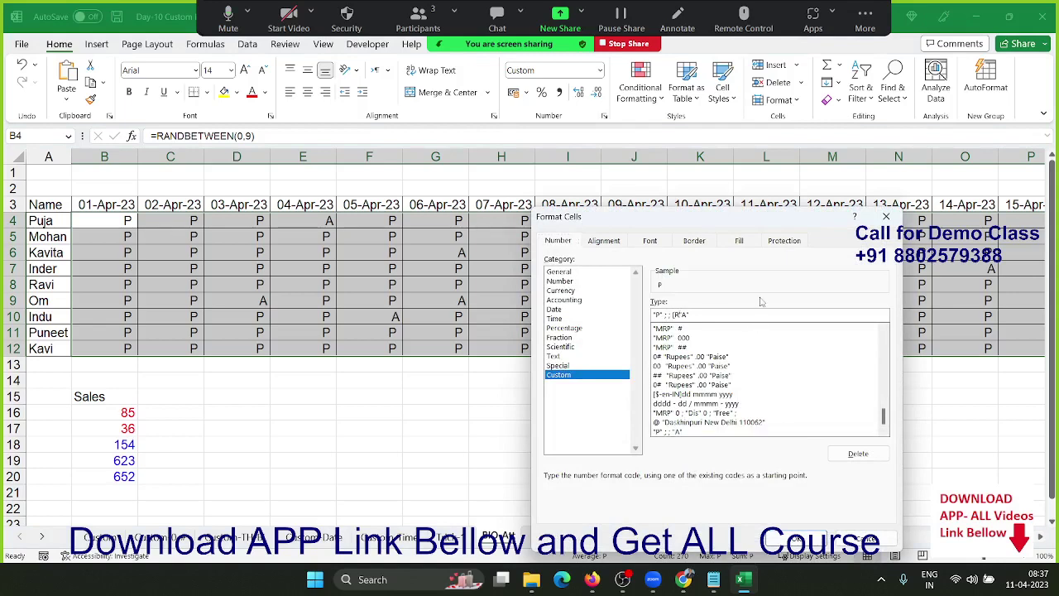
text(D])
text(])
click(796, 538)
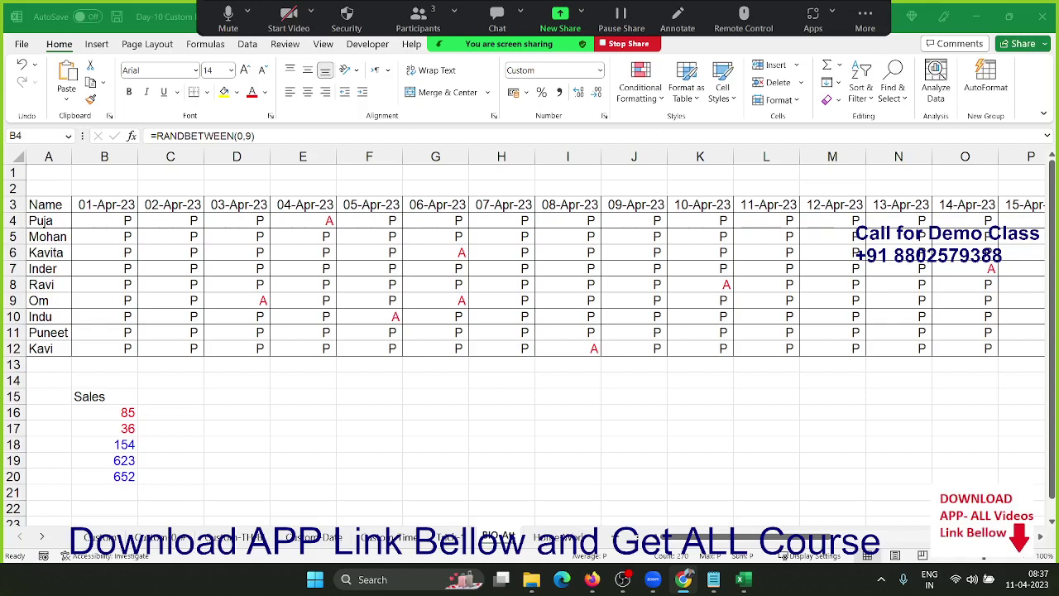
key(ctrl+shift+Right)
key(ctrl+shift+Down)
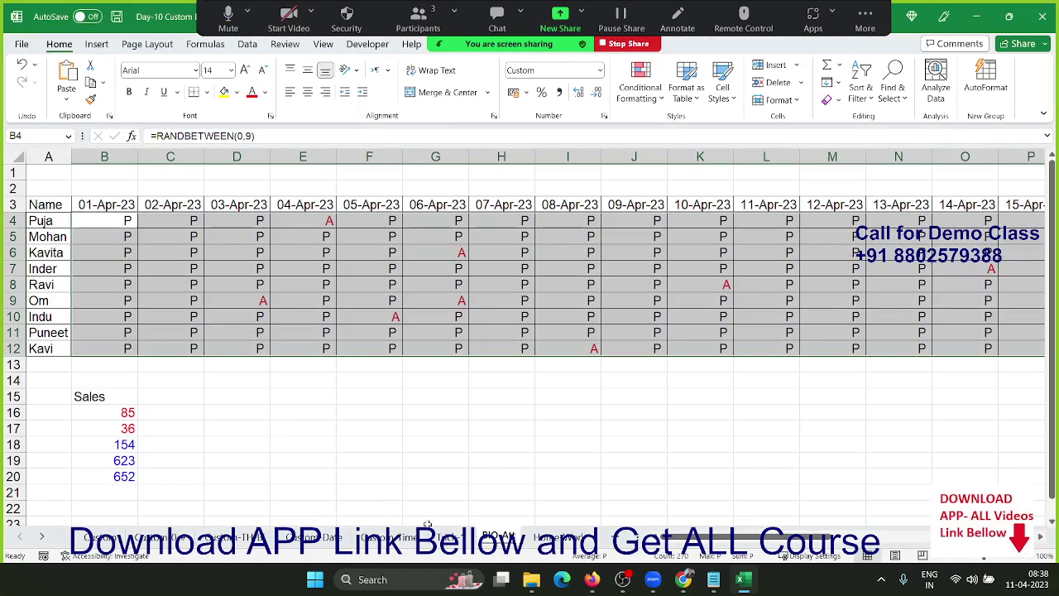
Open the Home Work sheet and look over the Register form picture.
click(559, 537)
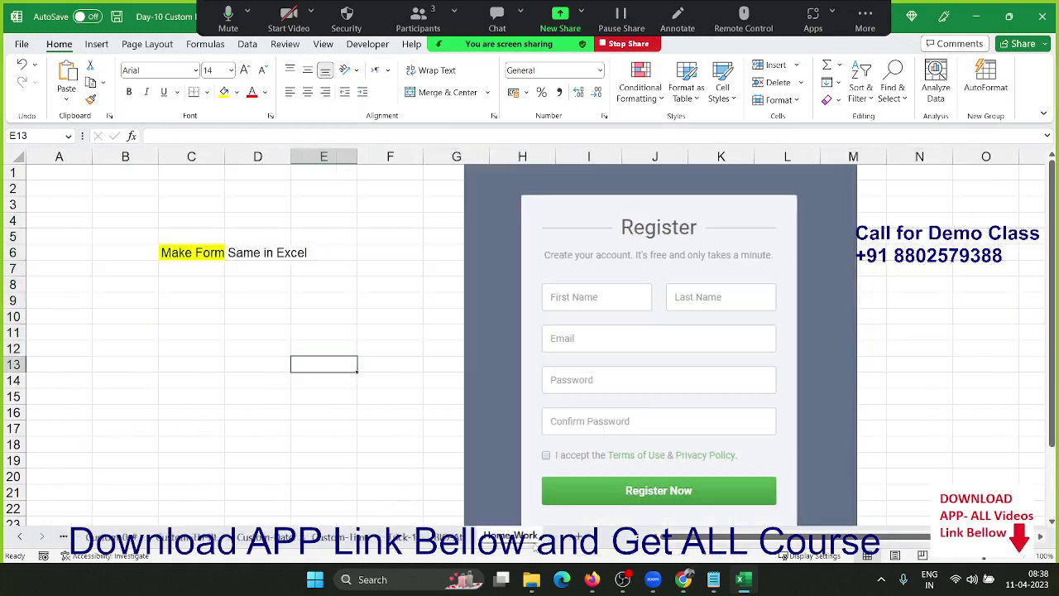
click(567, 355)
scroll(566, 356, down, 2)
scroll(567, 355, up, 2)
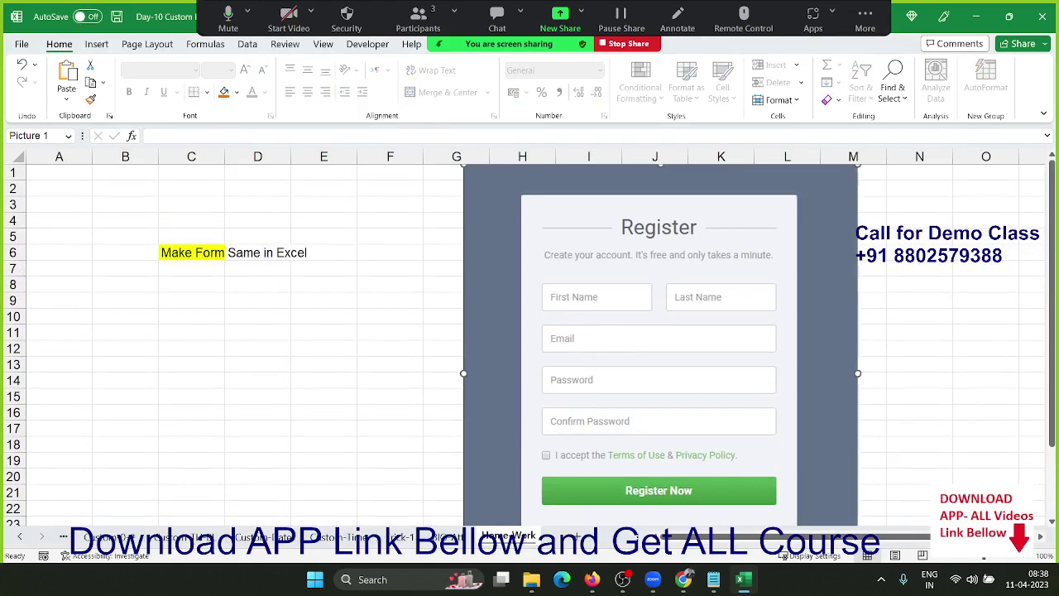
click(684, 579)
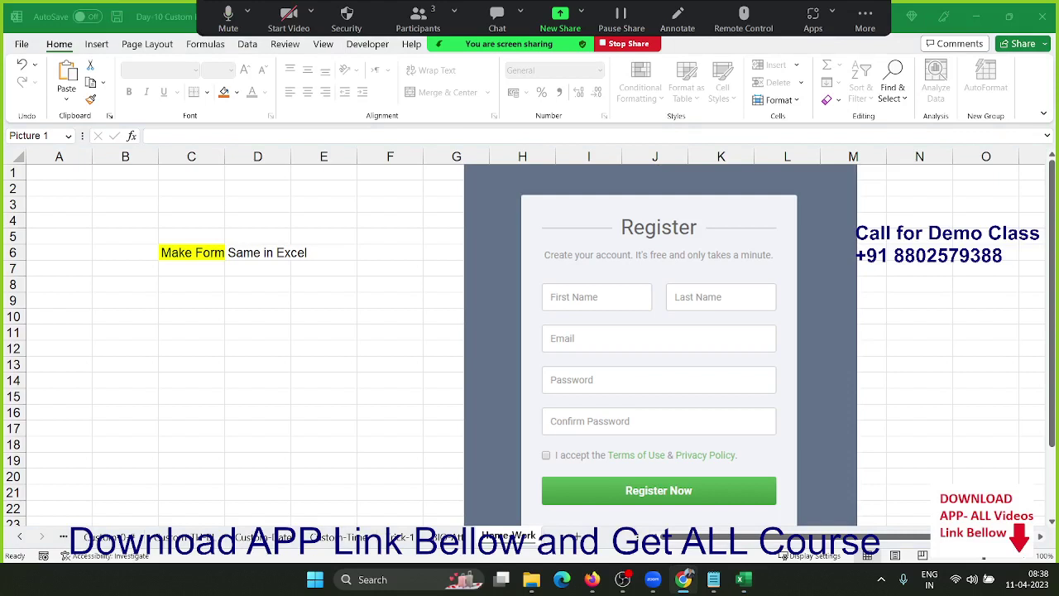
scroll(842, 321, down, 2)
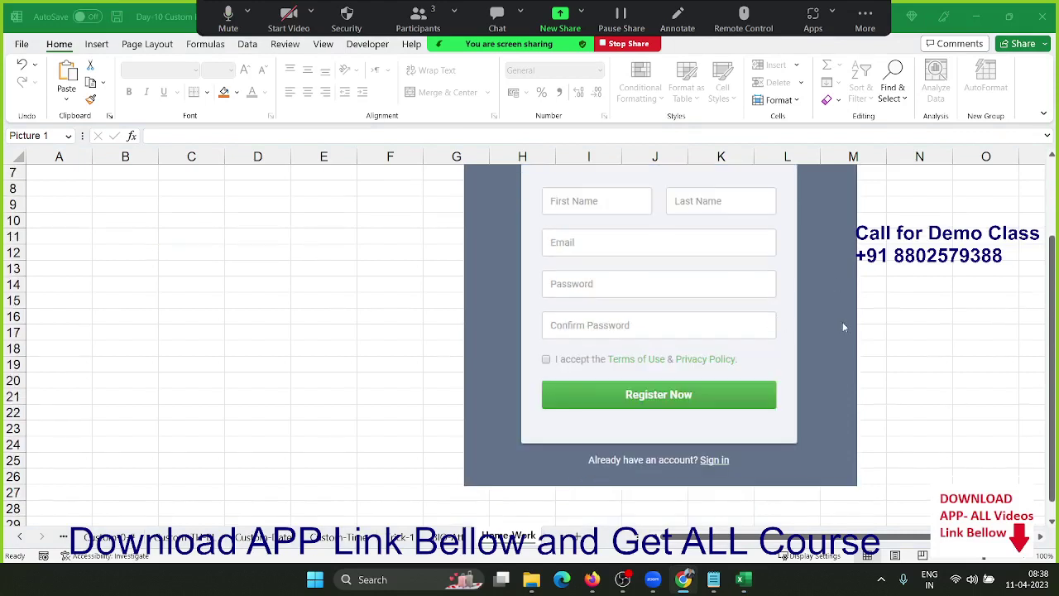